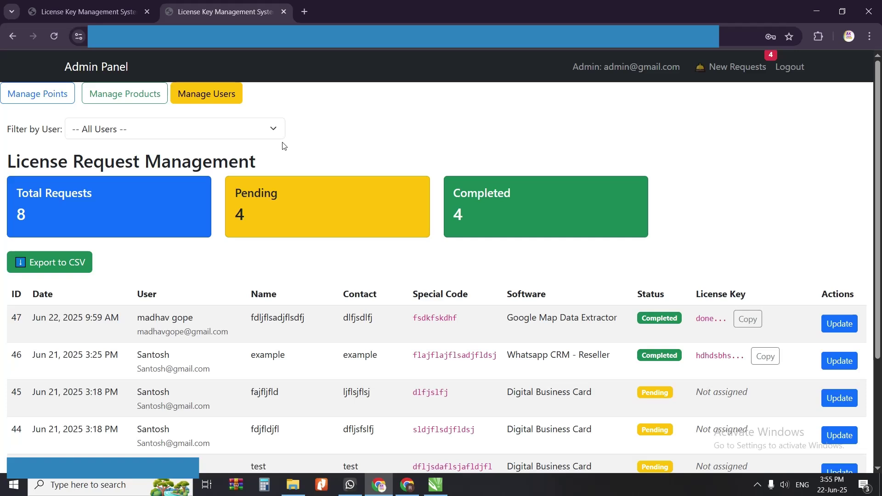
# Step: Load the license management site in a new tab of the user's Chrome window
pyautogui.click(407, 485)
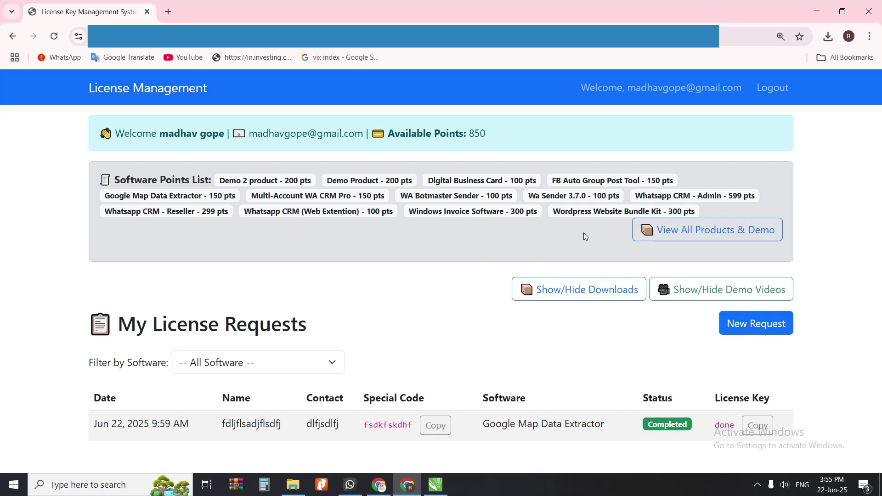
pyautogui.moveTo(583, 89); pyautogui.dragTo(735, 88)
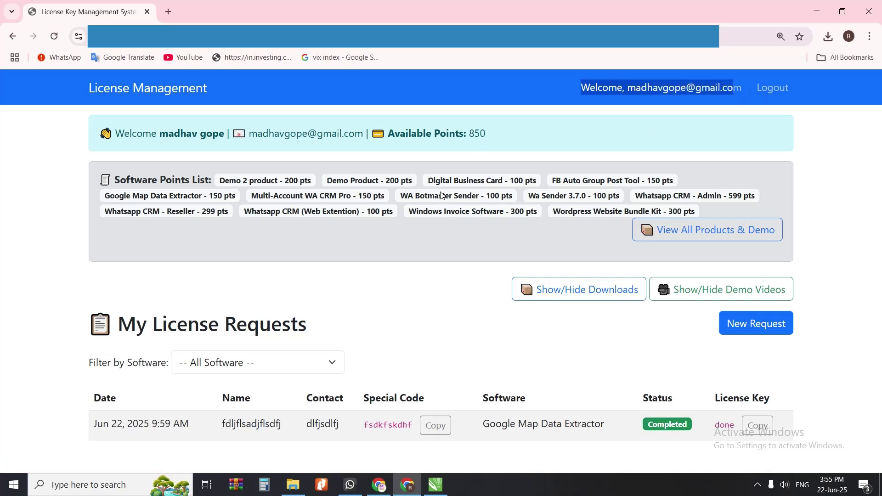
pyautogui.click(169, 12)
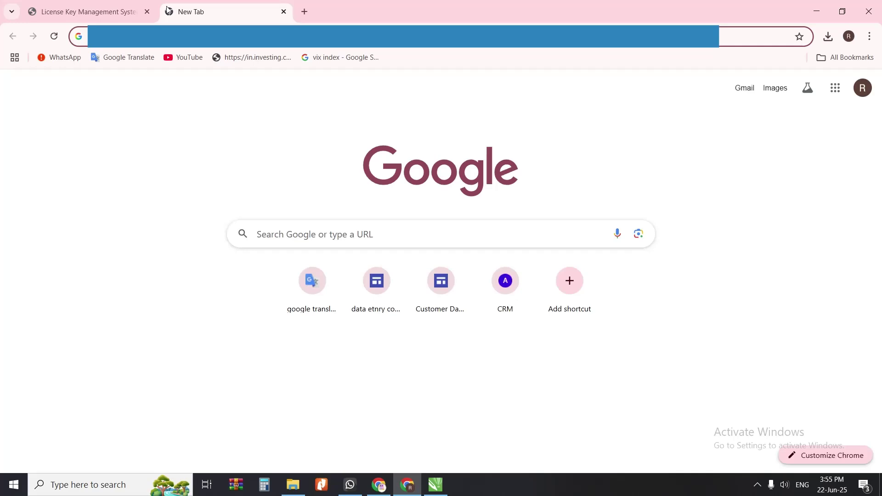
pyautogui.hotkey('ctrl', 'v')
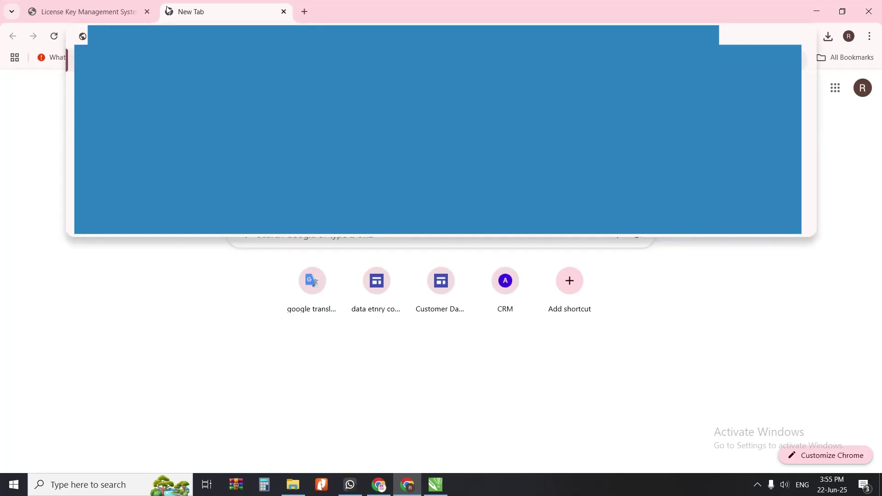
pyautogui.press('Return')
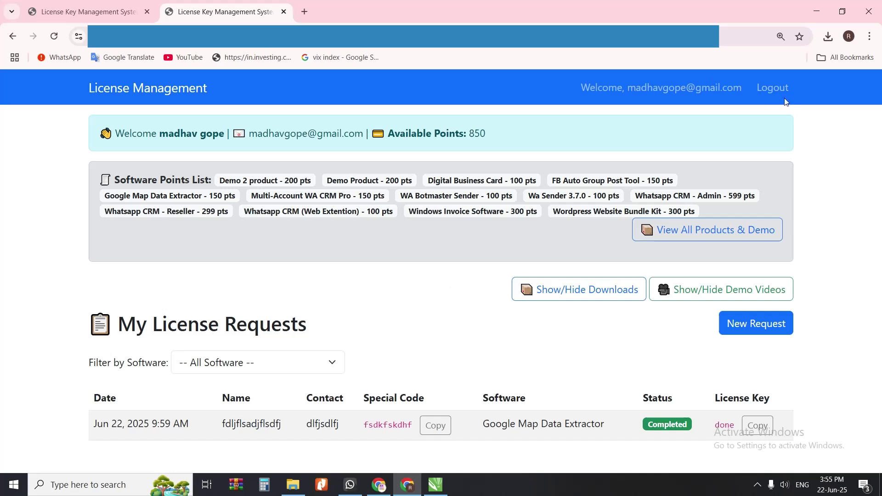
# Step: Log the user out and open the new-account registration form from the landing page
pyautogui.click(768, 88)
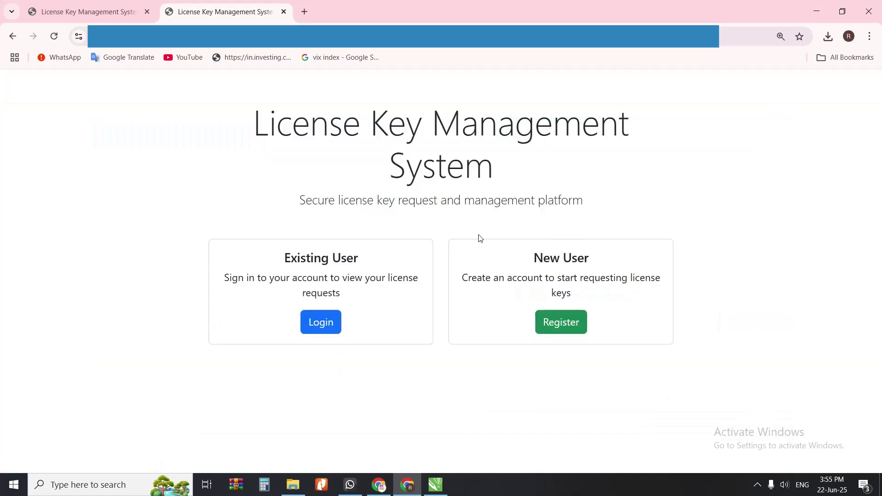
pyautogui.moveTo(236, 145); pyautogui.dragTo(508, 201)
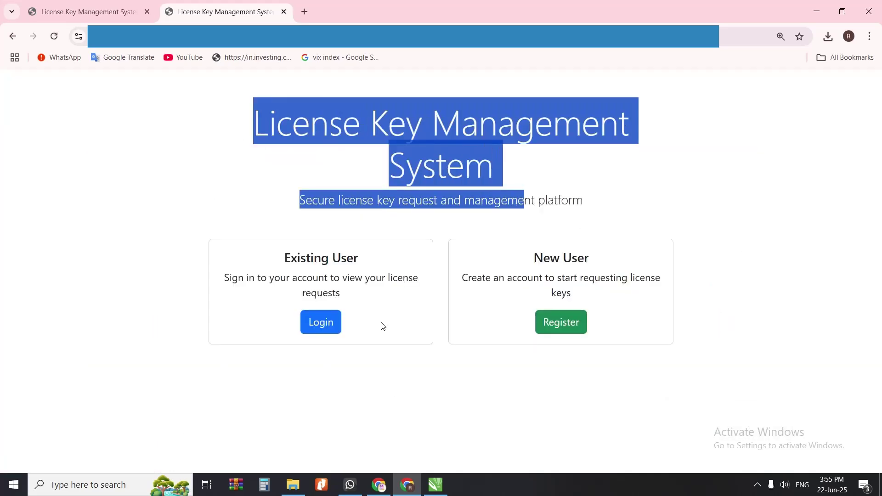
pyautogui.moveTo(255, 277); pyautogui.dragTo(397, 277)
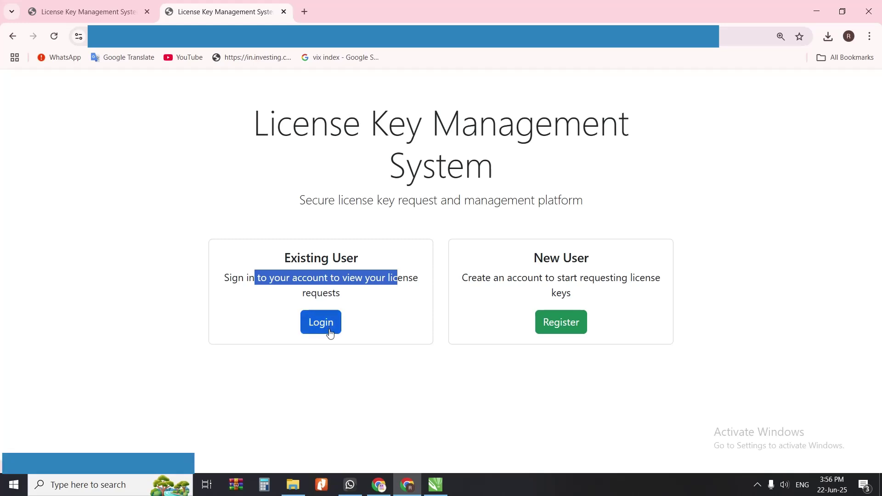
pyautogui.moveTo(533, 265); pyautogui.dragTo(618, 266)
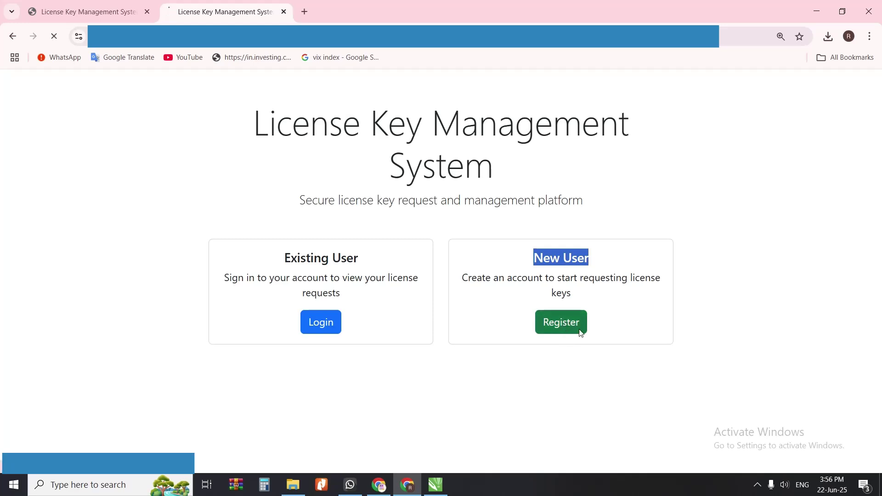
pyautogui.click(565, 326)
# Step: Enter the full name 'Reseller No.1' and the reseller's e-mail address
pyautogui.click(345, 186)
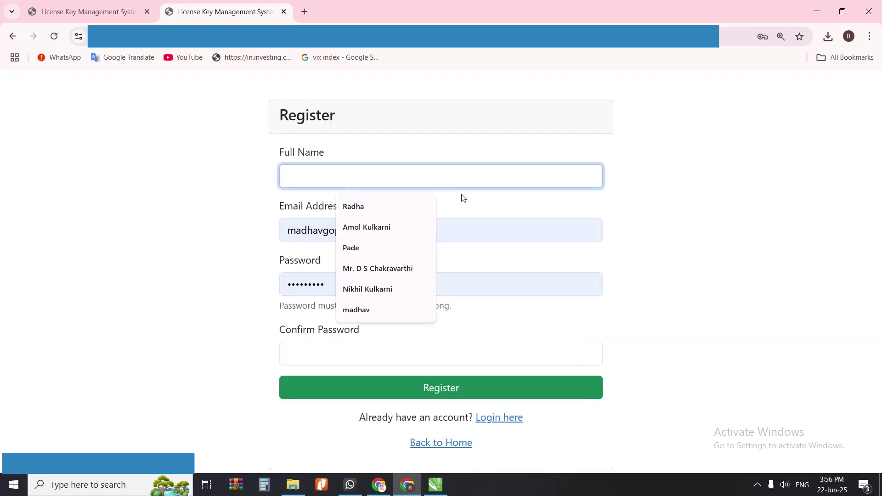
pyautogui.write('Reseller ')
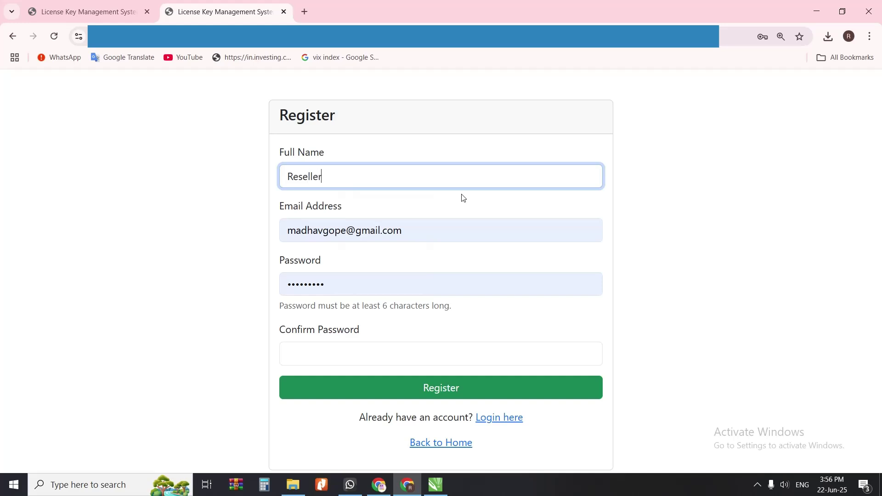
pyautogui.write('No.1')
pyautogui.press('Tab')
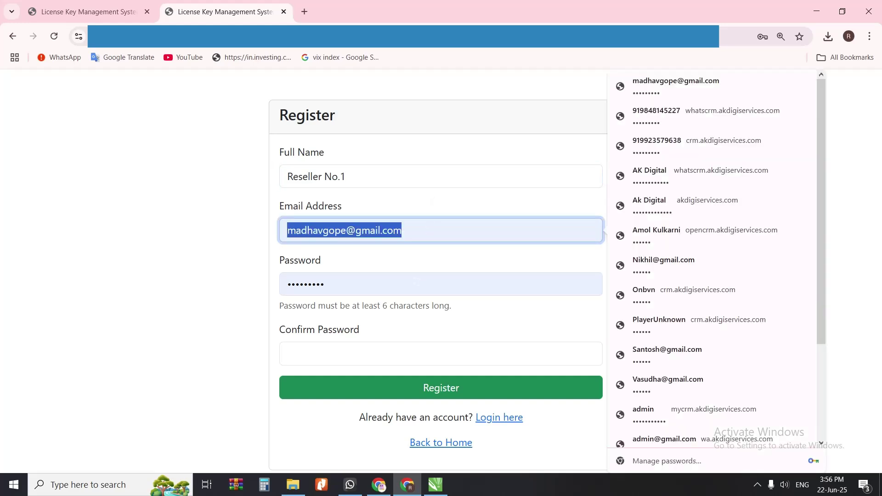
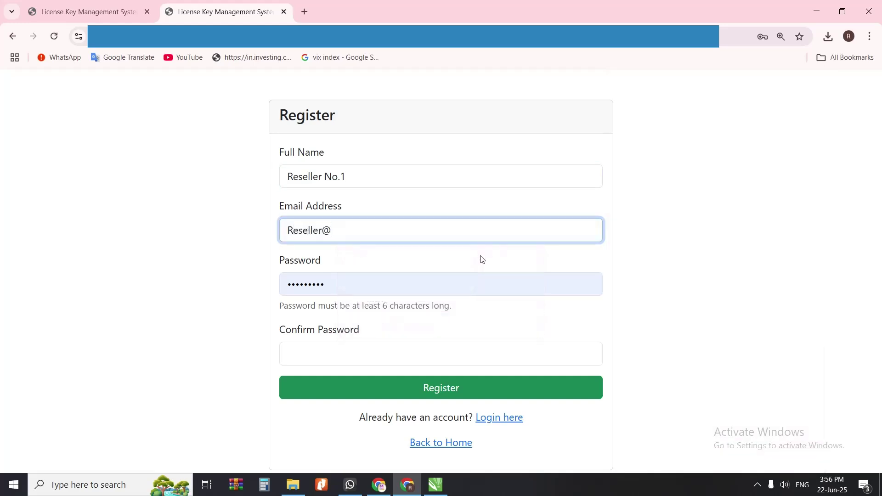
# Step: Enter and confirm the account password, then submit the registration
pyautogui.press('Tab')
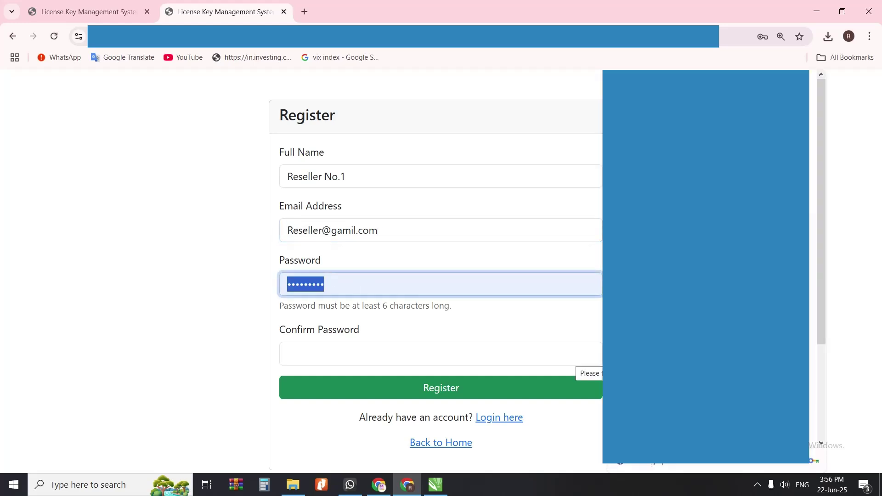
pyautogui.write('123456')
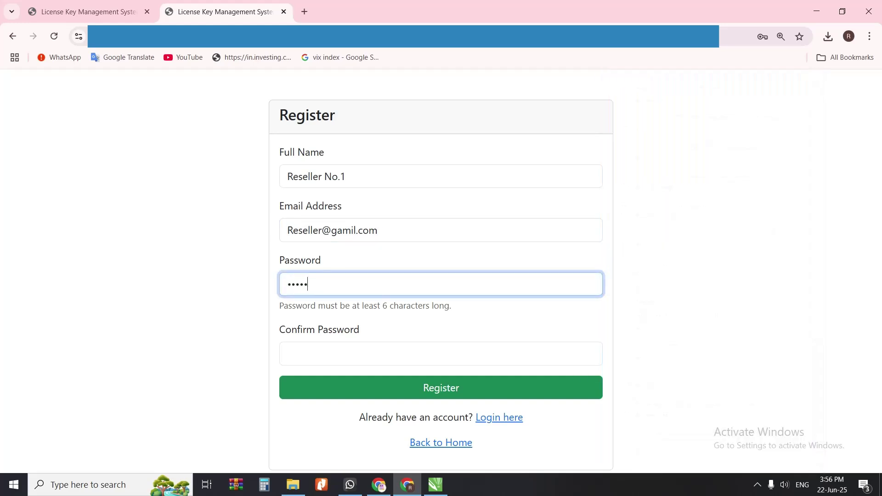
pyautogui.write('78')
pyautogui.moveTo(364, 306); pyautogui.dragTo(430, 306)
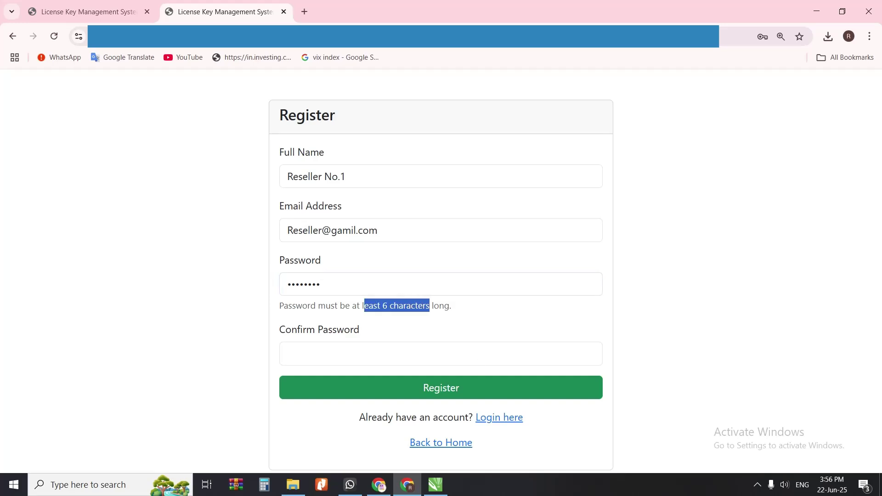
pyautogui.click(412, 354)
pyautogui.write('12345')
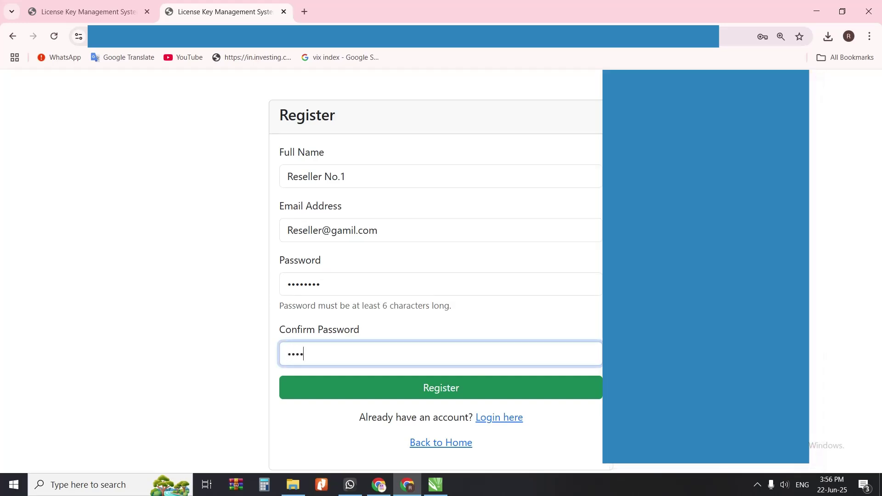
pyautogui.write('678')
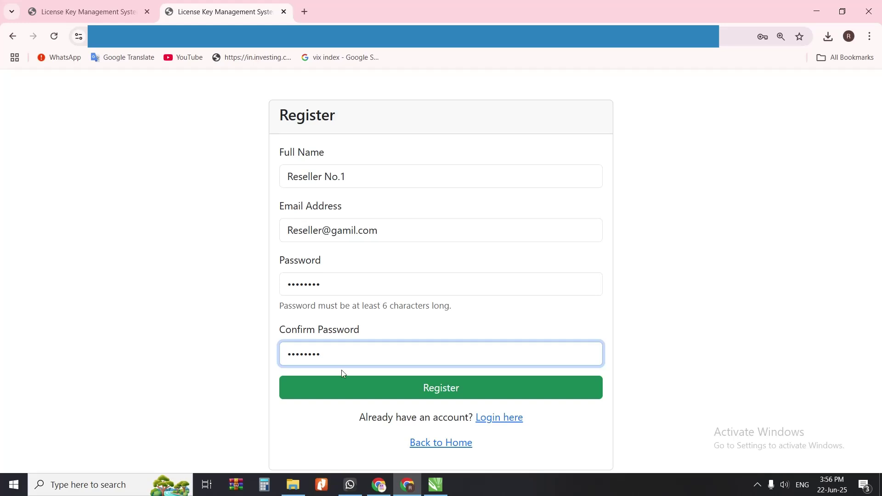
pyautogui.click(342, 387)
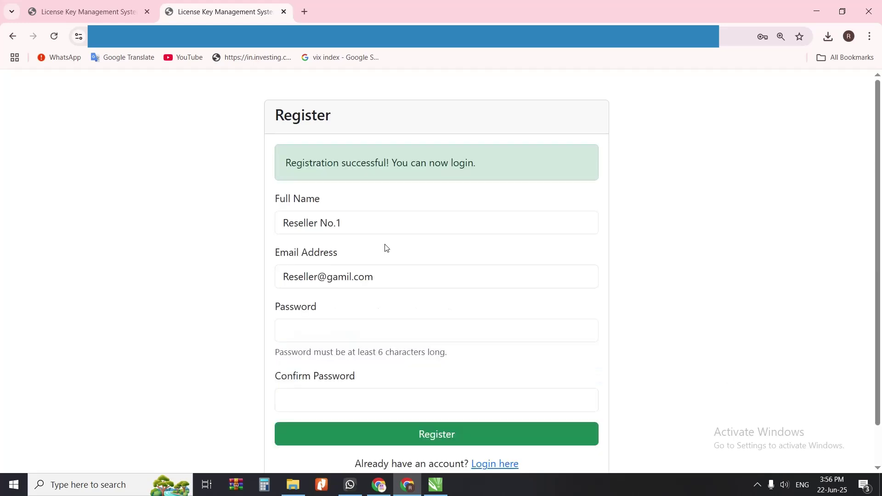
pyautogui.moveTo(267, 167); pyautogui.dragTo(379, 164)
pyautogui.scroll(-1, 409, 250)
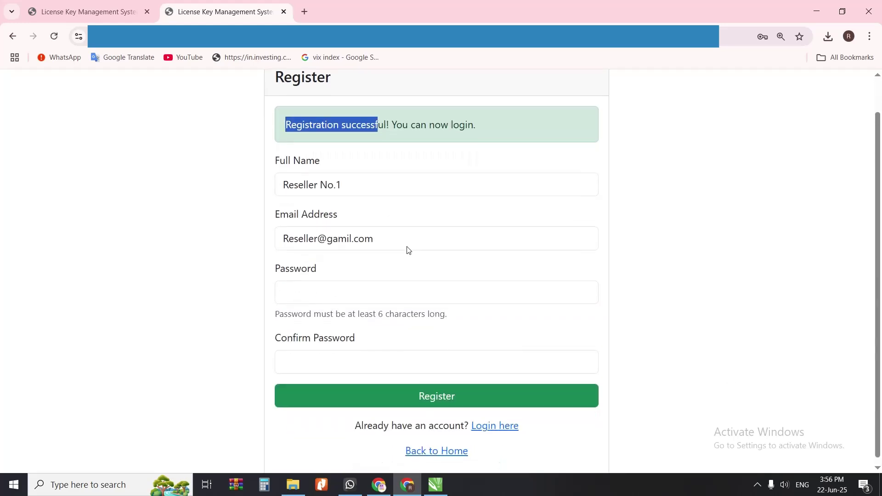
# Step: On the login page, fill in the reseller's saved e-mail and password
pyautogui.click(499, 425)
pyautogui.moveTo(400, 178); pyautogui.dragTo(211, 179)
pyautogui.write('Rese')
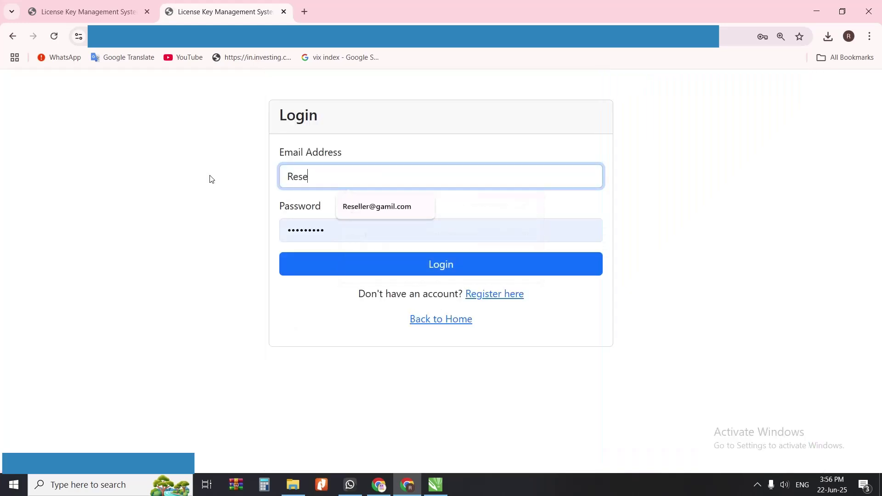
pyautogui.press('Down')
pyautogui.press('Tab')
pyautogui.write('•••••')
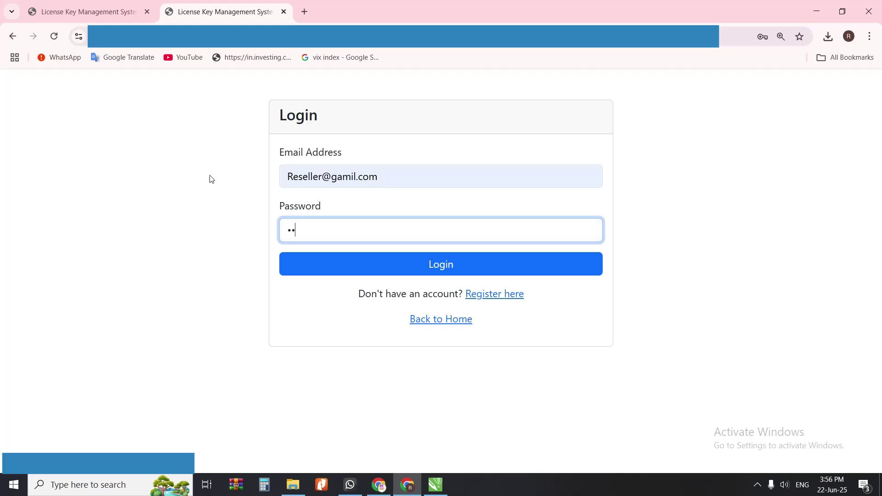
pyautogui.write('•••')
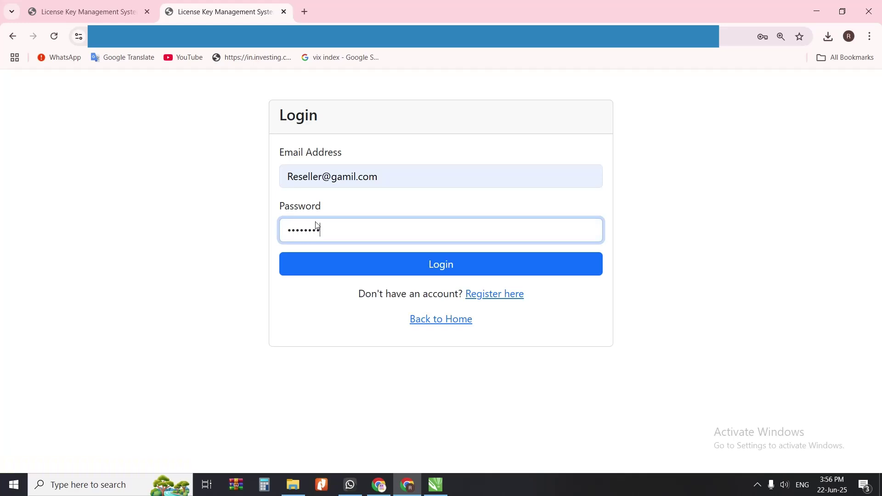
# Step: Attempt the reseller login, which is refused as not yet activated by admin
pyautogui.click(404, 262)
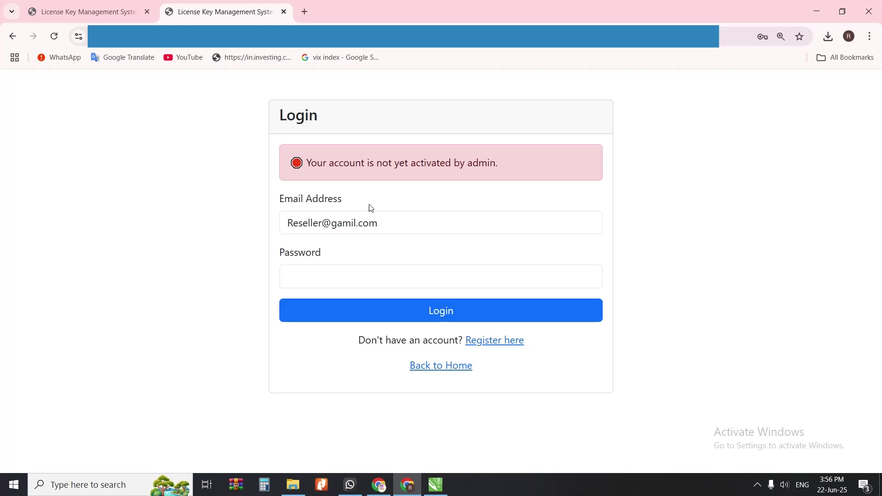
pyautogui.moveTo(310, 163); pyautogui.dragTo(496, 164)
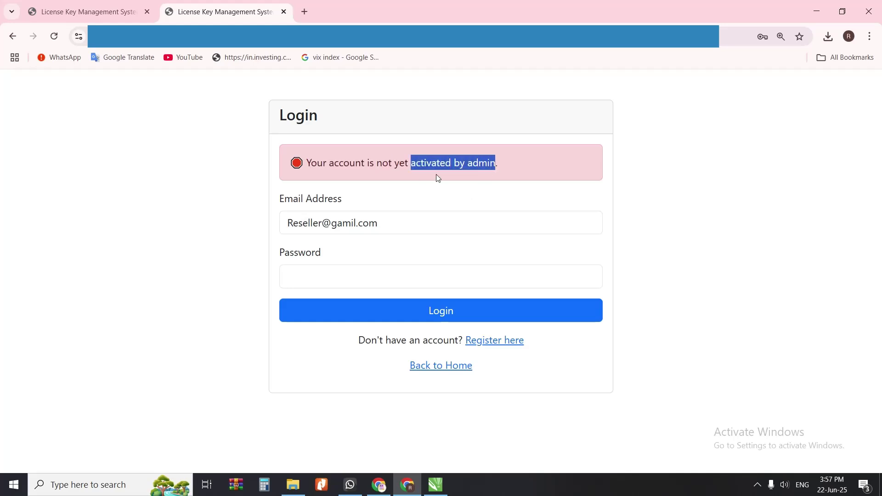
pyautogui.moveTo(388, 163); pyautogui.dragTo(467, 164)
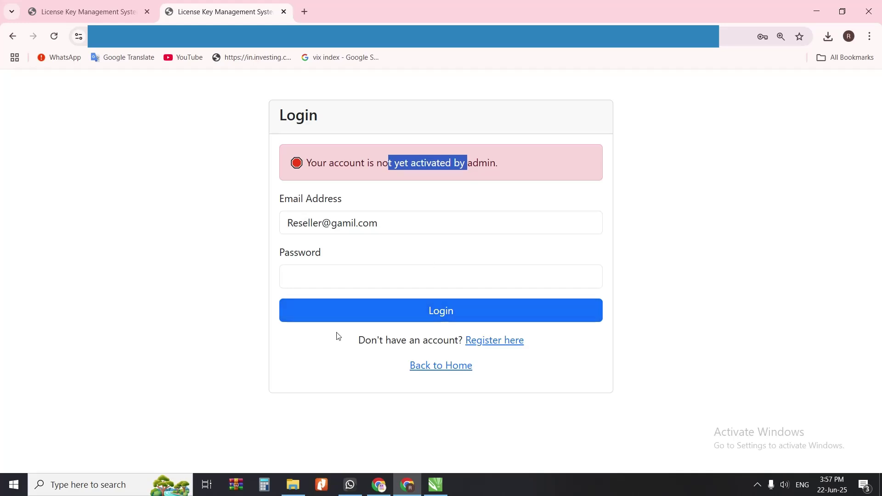
pyautogui.click(383, 488)
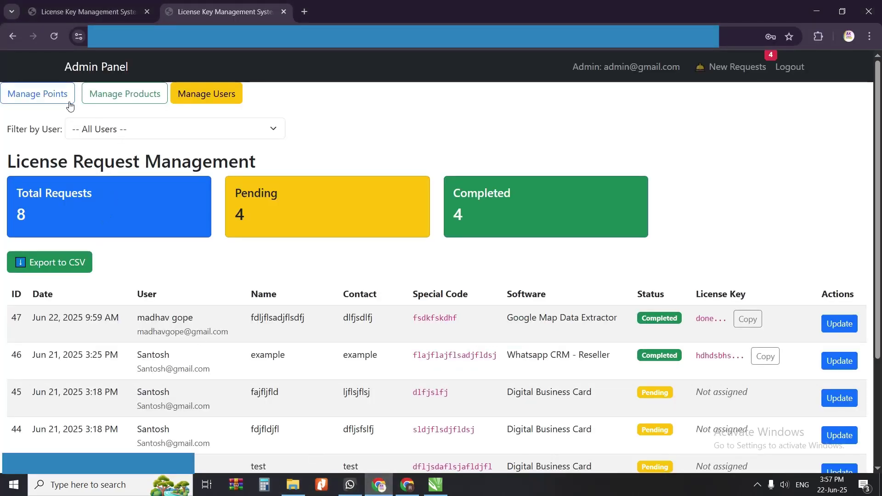
# Step: Activate the Reseller No.1 account in the user list and return to the admin panel
pyautogui.click(205, 99)
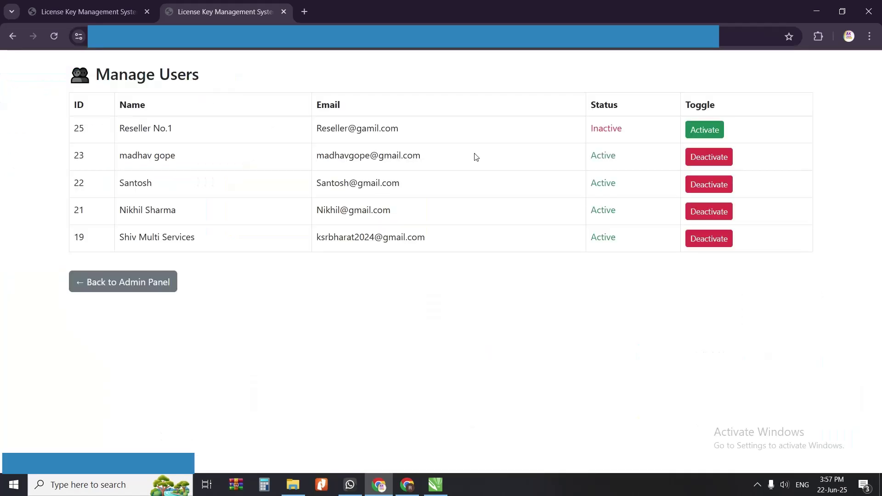
pyautogui.moveTo(120, 129); pyautogui.dragTo(185, 134)
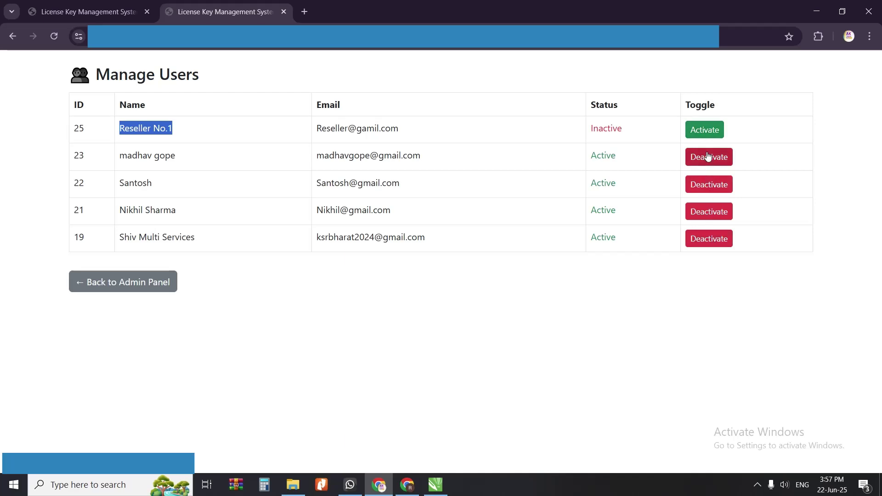
pyautogui.click(704, 131)
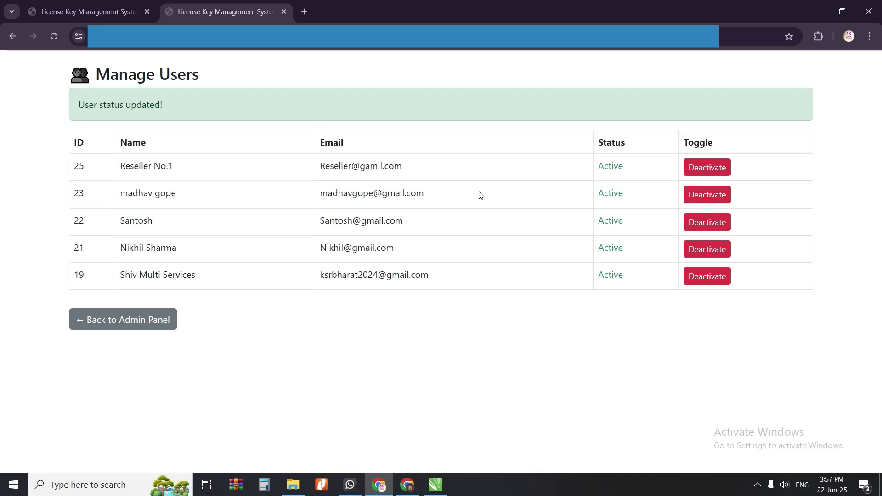
pyautogui.click(113, 324)
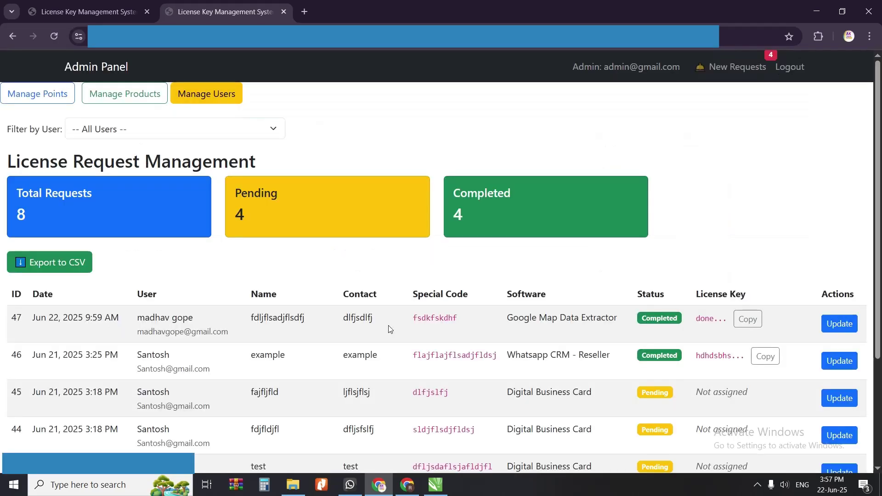
# Step: Log in as the reseller with its password and dismiss the save-password prompt
pyautogui.click(408, 485)
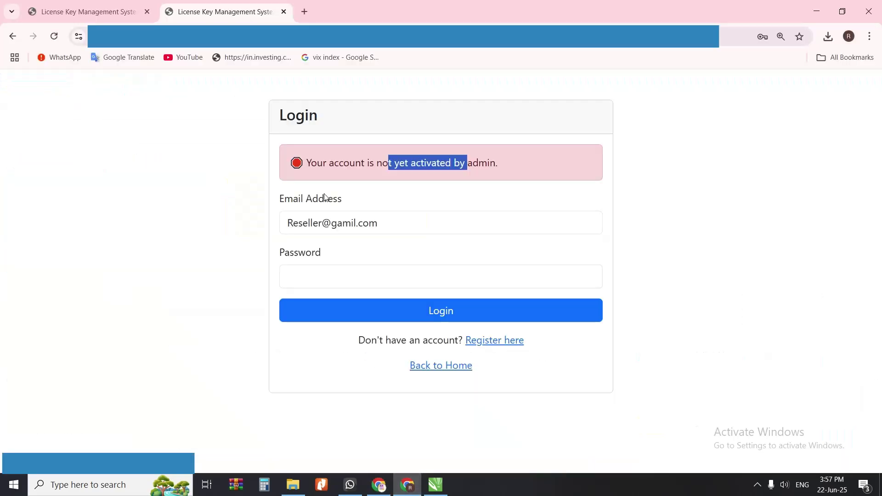
pyautogui.click(350, 223)
pyautogui.click(363, 277)
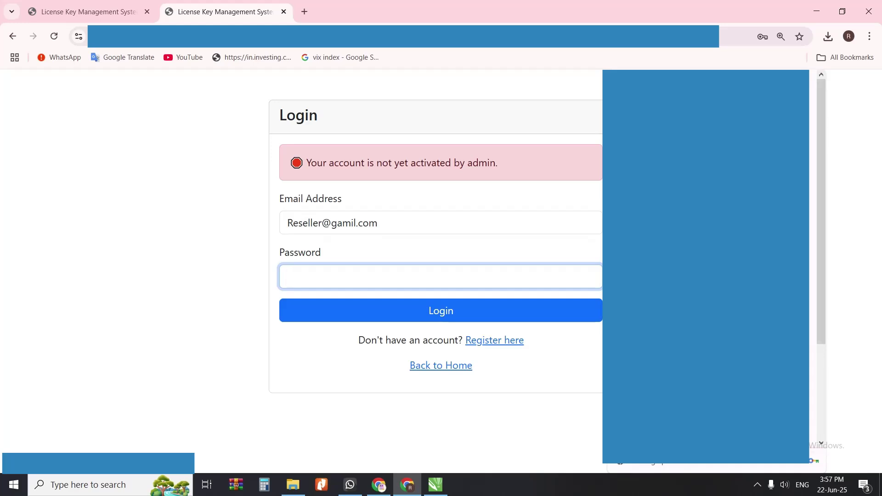
pyautogui.write('1234567')
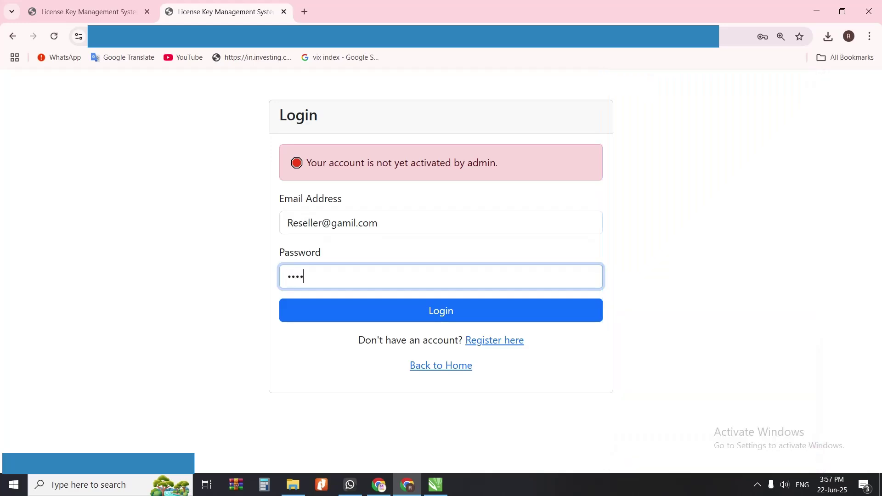
pyautogui.write('8')
pyautogui.press('Return')
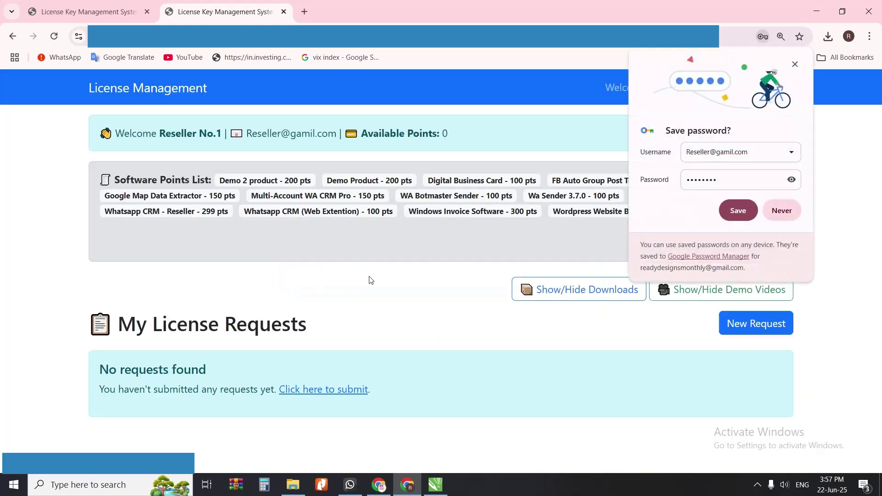
pyautogui.click(738, 212)
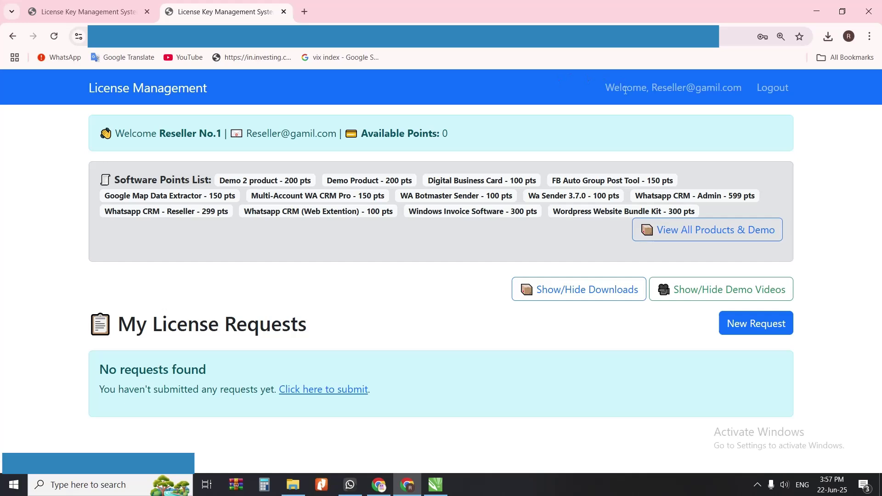
# Step: Review the reseller dashboard's greeting, 0 available points and Software Points List products
pyautogui.moveTo(600, 89); pyautogui.dragTo(761, 90)
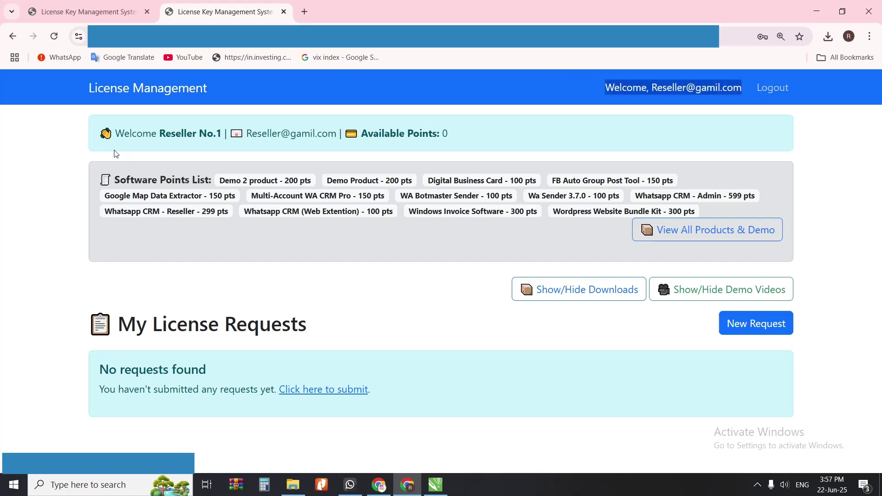
pyautogui.moveTo(116, 134); pyautogui.dragTo(341, 144)
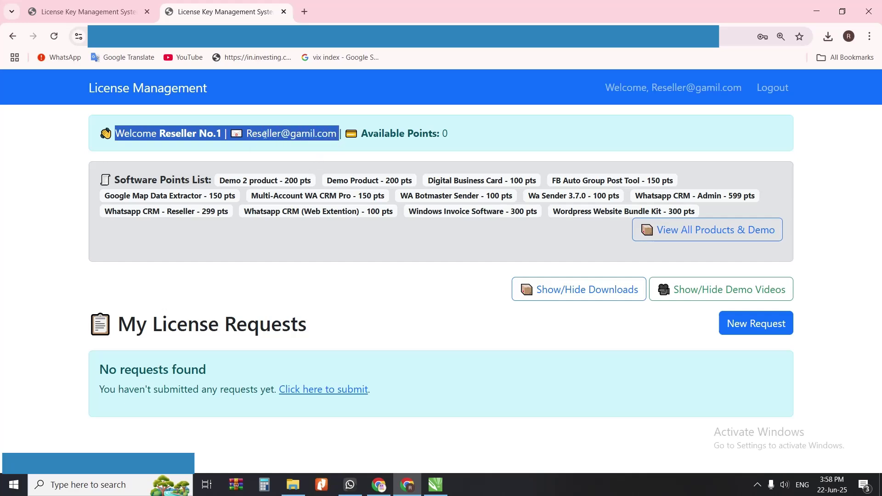
pyautogui.click(180, 140)
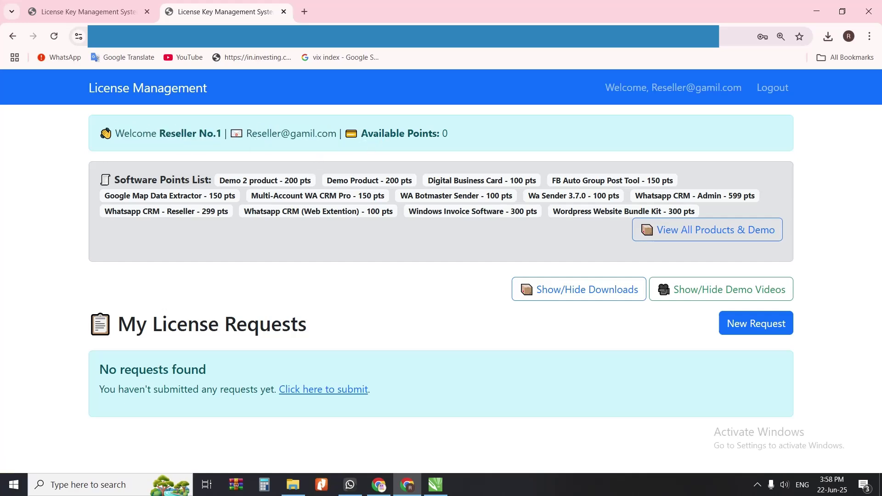
pyautogui.moveTo(447, 134); pyautogui.dragTo(360, 134)
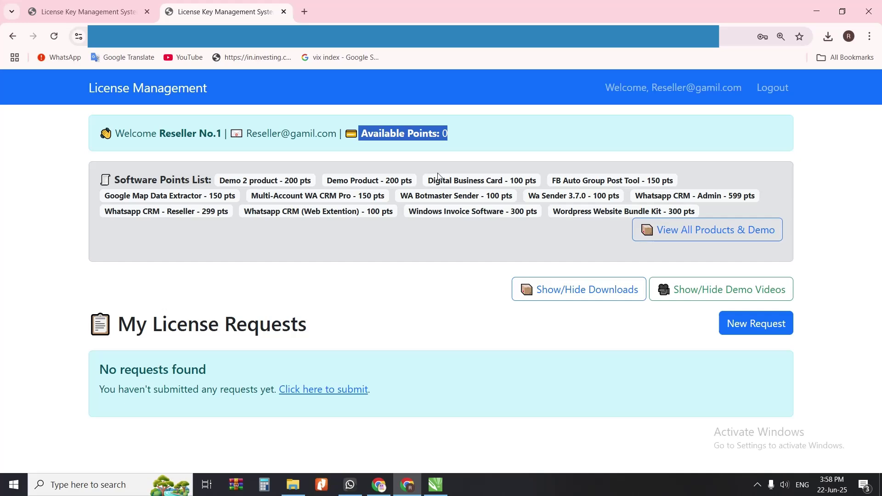
pyautogui.moveTo(453, 136); pyautogui.dragTo(444, 134)
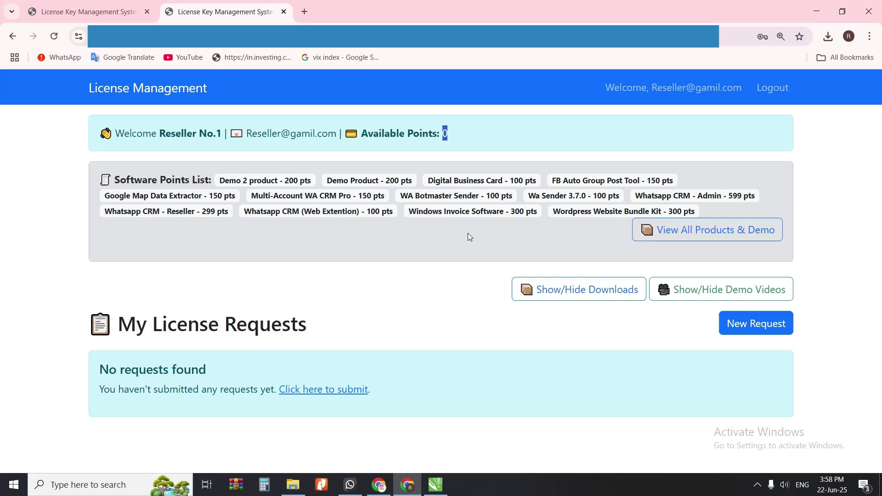
pyautogui.moveTo(115, 181); pyautogui.dragTo(211, 181)
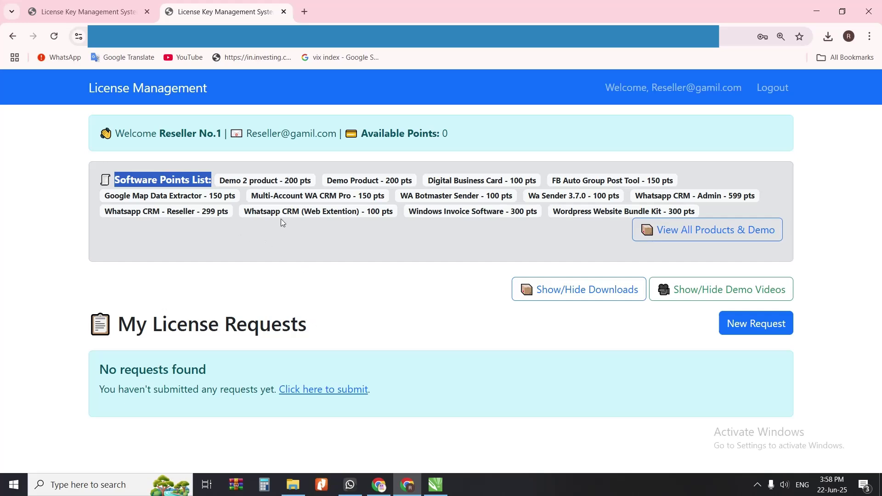
pyautogui.moveTo(225, 181); pyautogui.dragTo(508, 209)
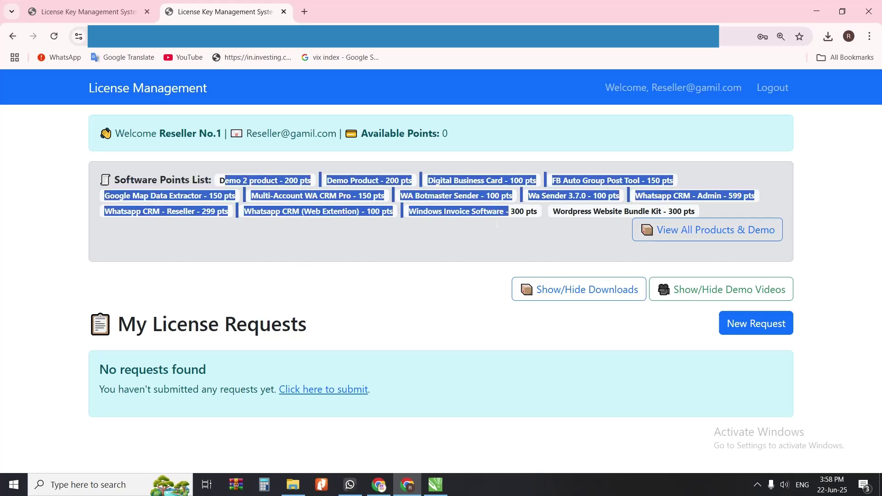
# Step: In the admin window, go to Manage Products & Points to view existing products
pyautogui.click(385, 490)
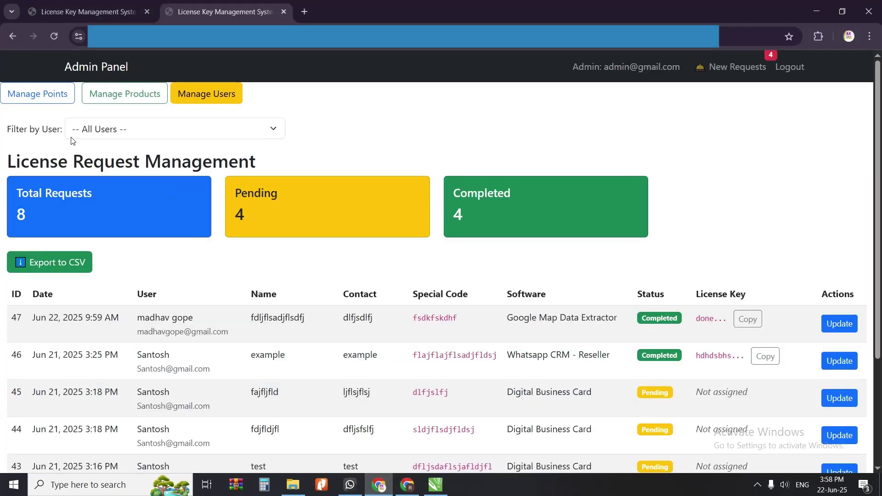
pyautogui.scroll(-2, 502, 289)
pyautogui.scroll(3, 155, 111)
pyautogui.click(123, 98)
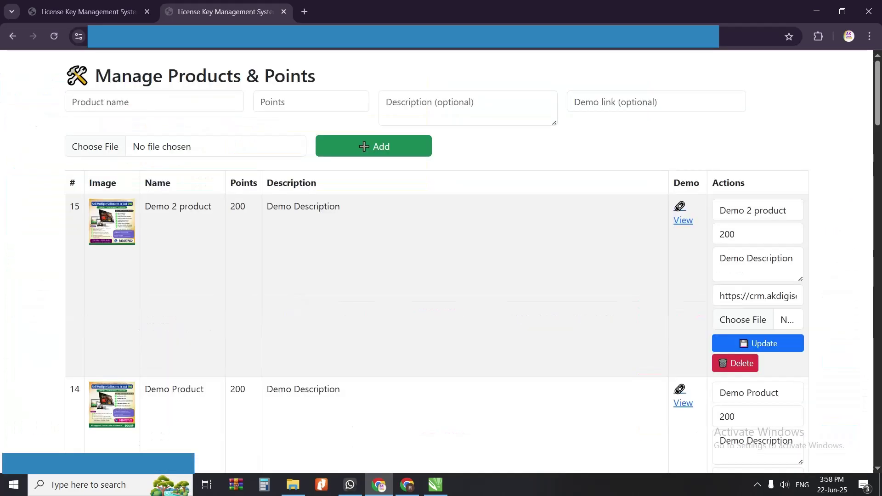
pyautogui.scroll(-15, 507, 264)
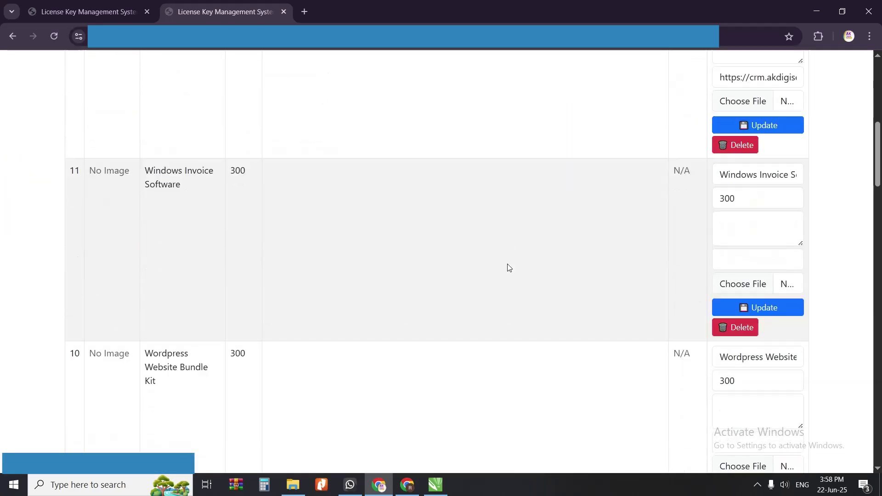
pyautogui.scroll(15, 508, 268)
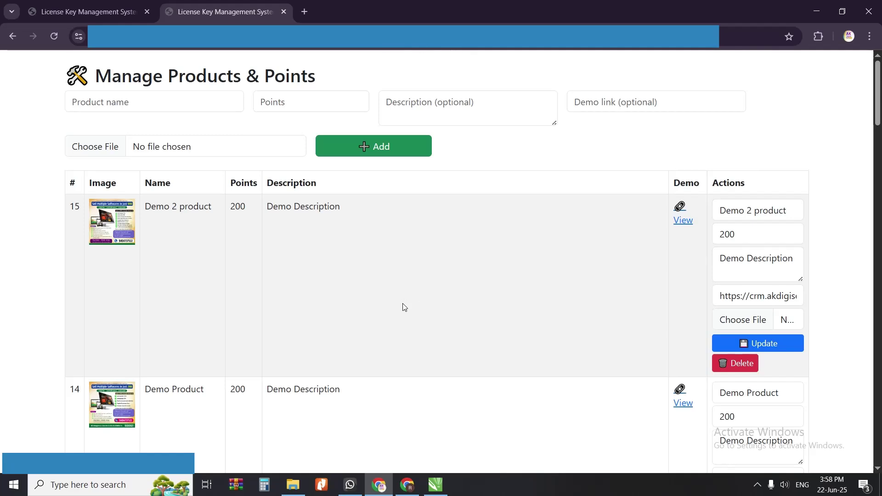
# Step: Enter new product 'Product no.1' with 500 points and begin typing its description
pyautogui.click(137, 103)
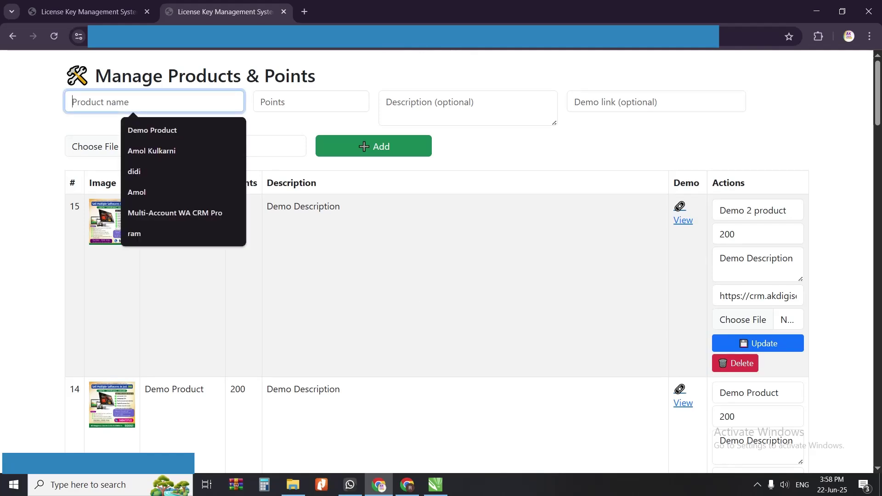
pyautogui.write('Product nol.')
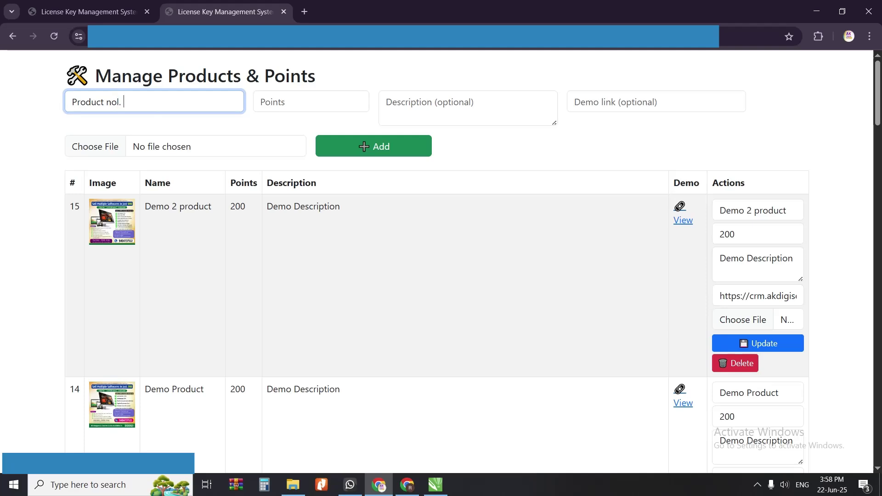
pyautogui.press('BackSpace')
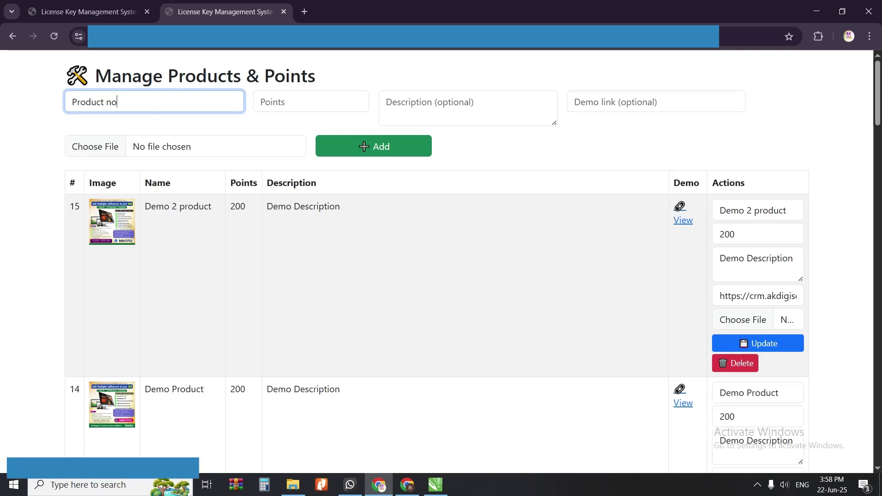
pyautogui.write('1')
pyautogui.press('Tab')
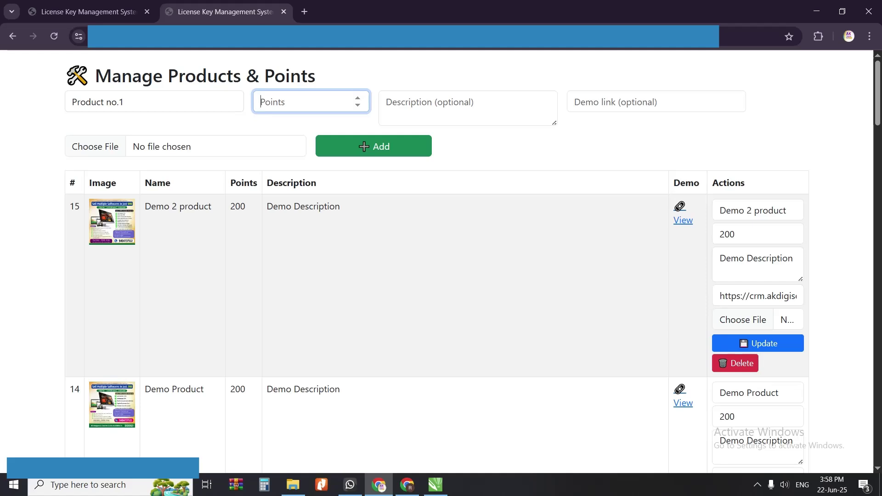
pyautogui.write('500')
pyautogui.moveTo(278, 103); pyautogui.dragTo(246, 106)
pyautogui.click(286, 103)
pyautogui.press('Tab')
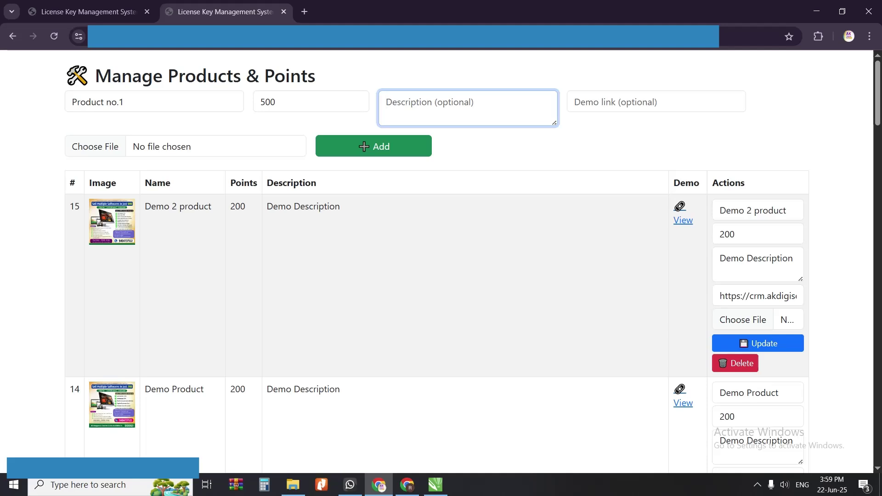
pyautogui.write('Des')
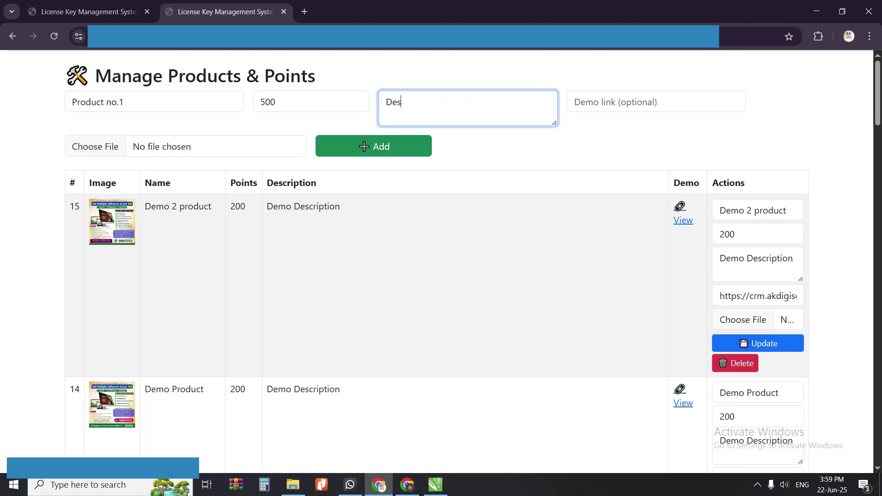
pyautogui.write('cription')
# Step: Copy the 'Multi Account WhatsApp Pro Software 2025' text from the CRM demo page into the description
pyautogui.click(305, 11)
pyautogui.write('crm')
pyautogui.press('Return')
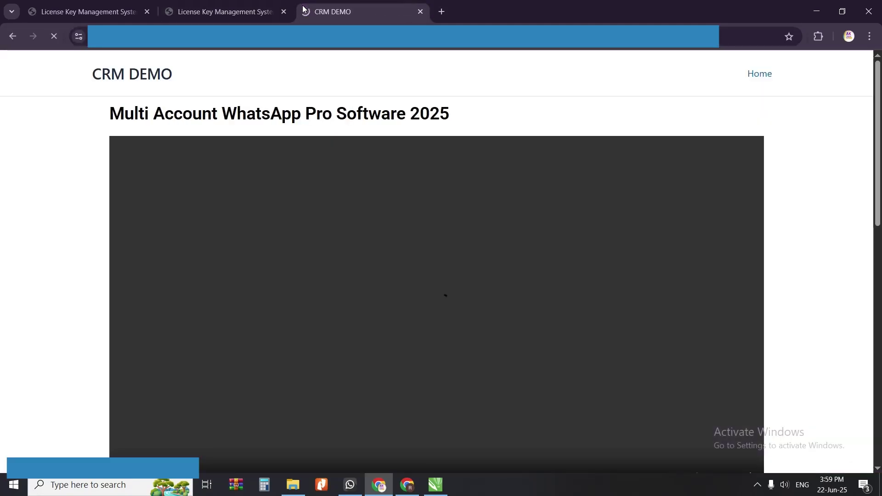
pyautogui.scroll(-10, 358, 170)
pyautogui.scroll(3, 119, 163)
pyautogui.scroll(3, 119, 163)
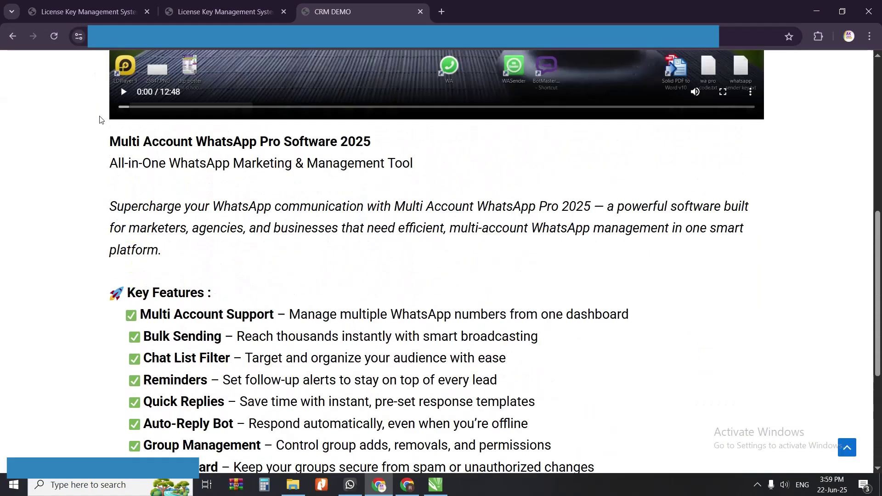
pyautogui.moveTo(108, 148); pyautogui.dragTo(377, 365)
pyautogui.scroll(-5, 466, 338)
pyautogui.moveTo(466, 337); pyautogui.dragTo(526, 293)
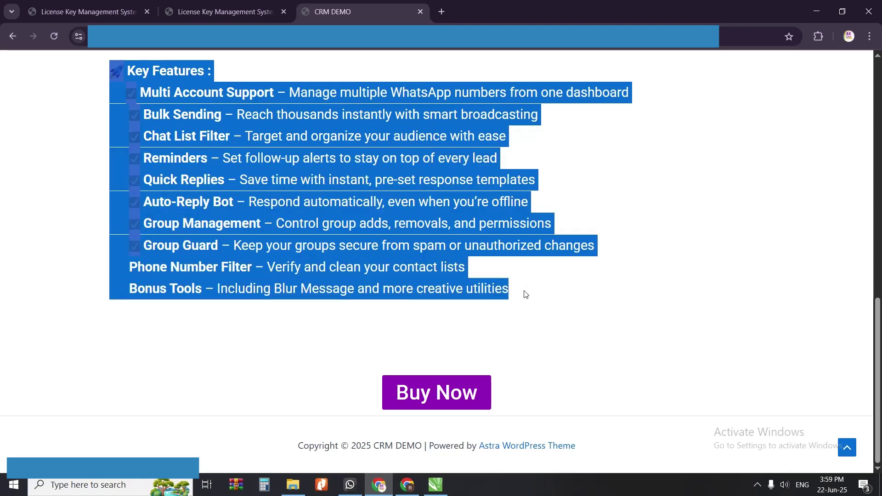
pyautogui.click(407, 485)
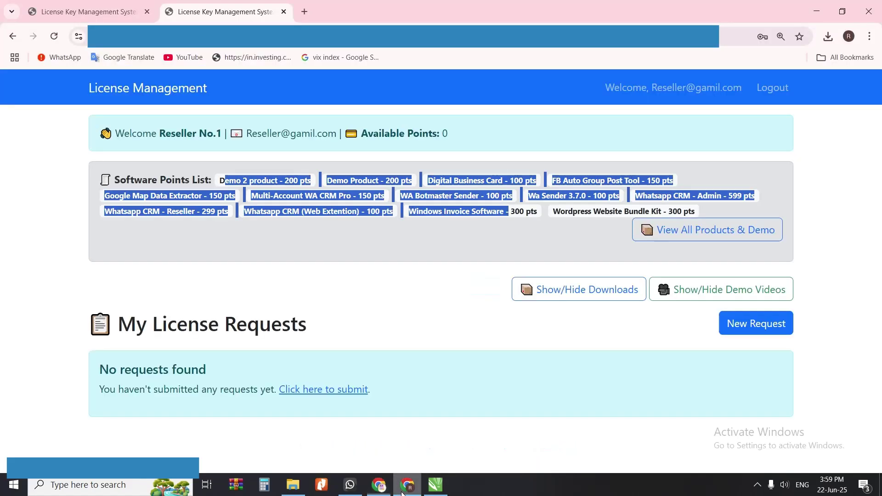
pyautogui.click(379, 485)
pyautogui.scroll(6, 367, 283)
pyautogui.click(223, 10)
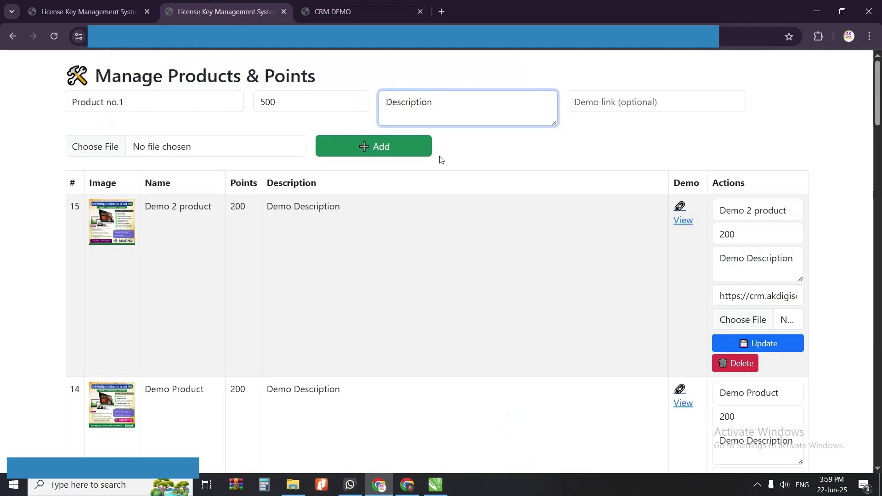
pyautogui.hotkey('ctrl', 'a')
pyautogui.hotkey('ctrl', 'v')
pyautogui.hotkey('ctrl', 'Home')
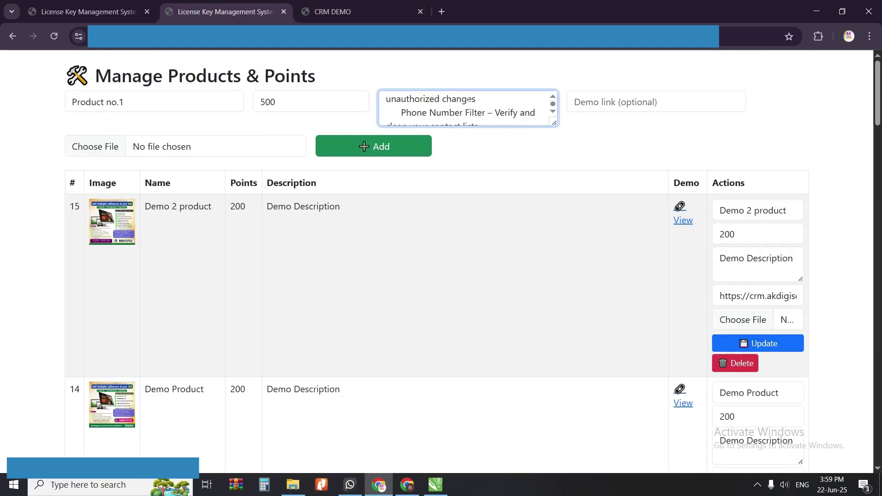
pyautogui.click(608, 102)
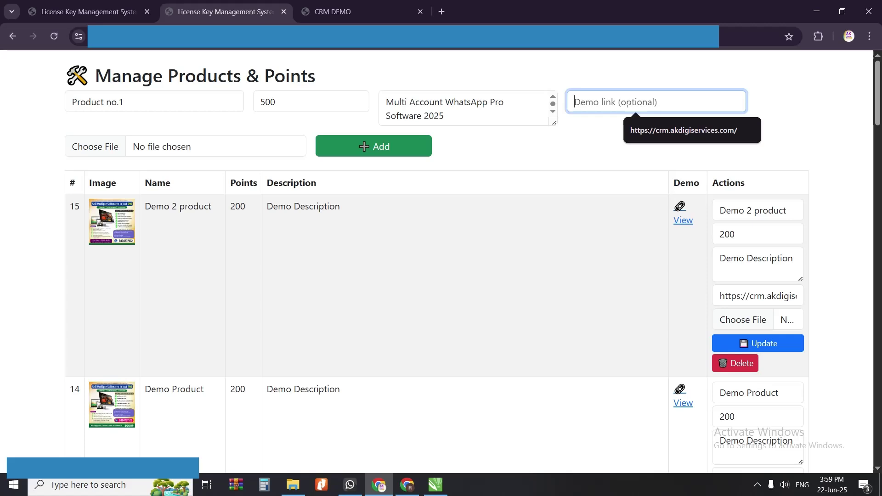
pyautogui.click(333, 11)
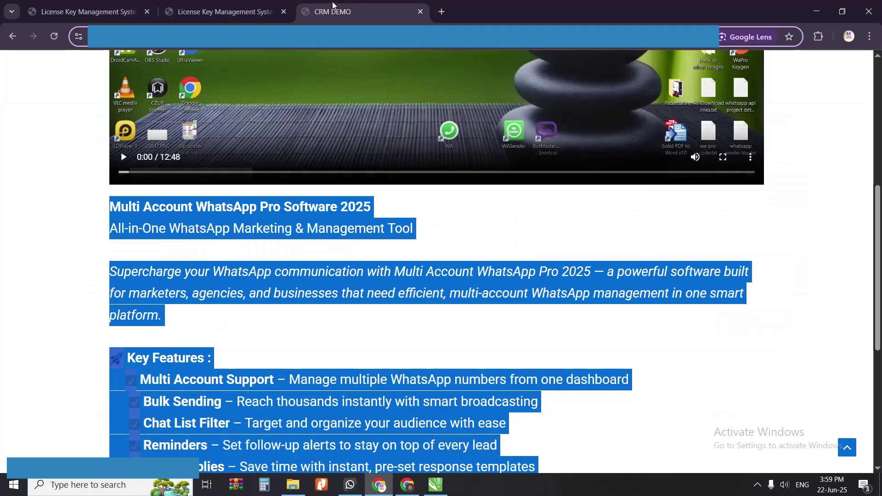
pyautogui.click(233, 14)
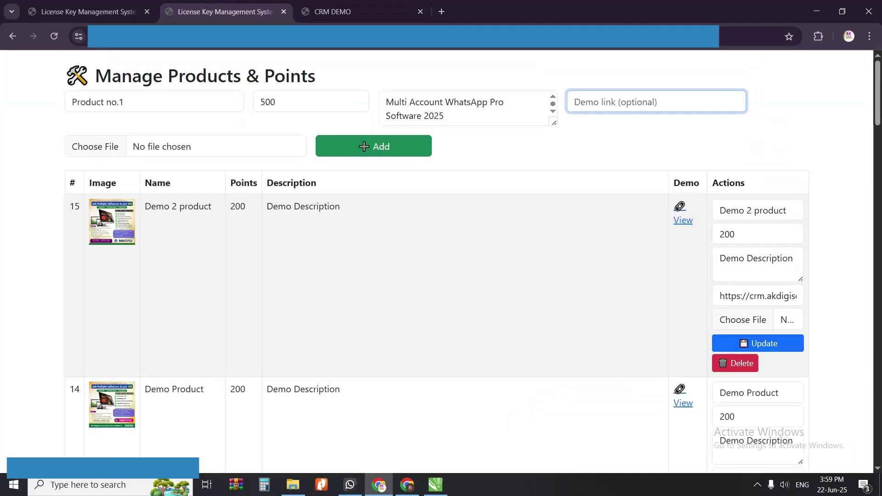
pyautogui.press('Down')
pyautogui.press('Return')
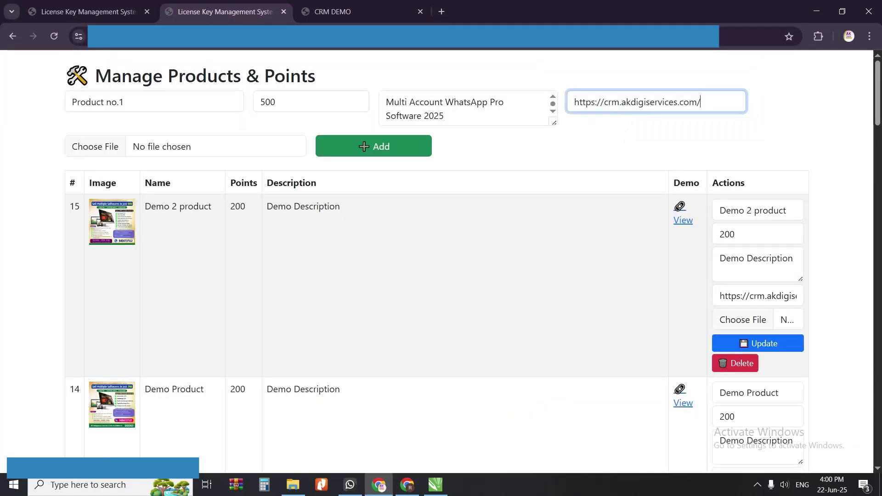
pyautogui.moveTo(575, 102); pyautogui.dragTo(609, 102)
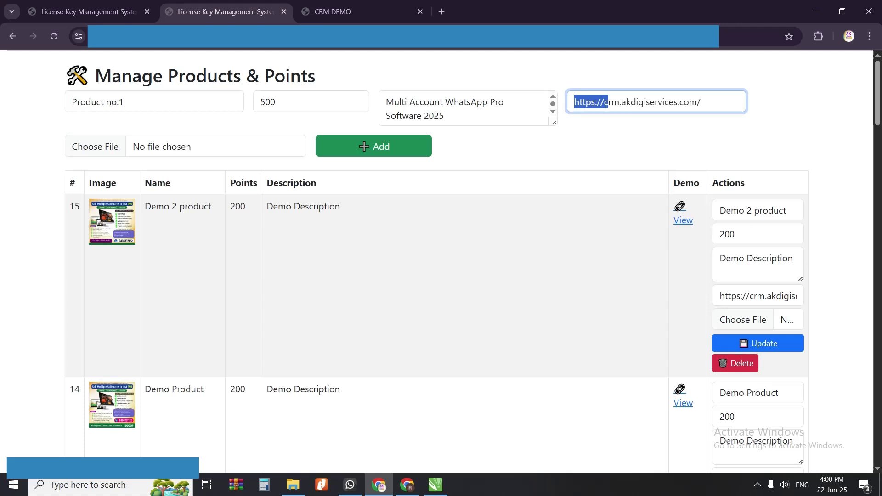
pyautogui.click(701, 102)
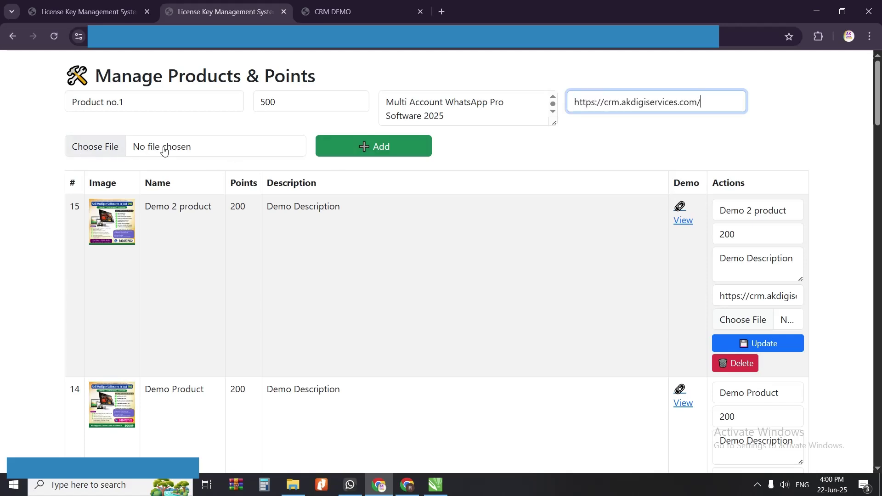
# Step: Attach F:\AK DTP Works\designs\phd add design.jpg as the image and add Product no.1
pyautogui.click(104, 147)
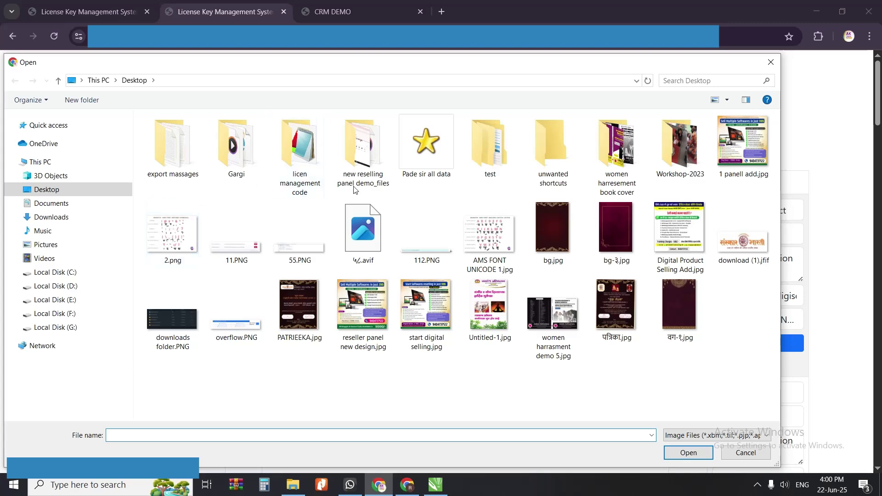
pyautogui.click(694, 248)
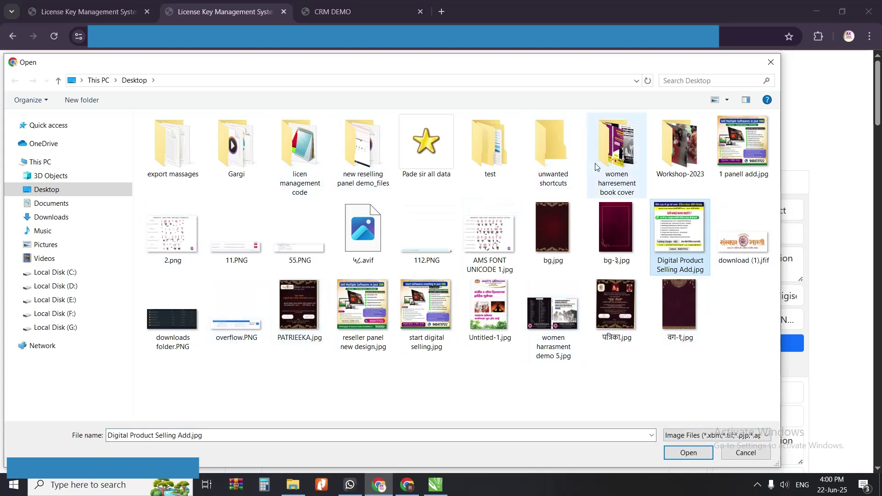
pyautogui.click(62, 313)
pyautogui.scroll(-3, 221, 184)
pyautogui.scroll(3, 210, 257)
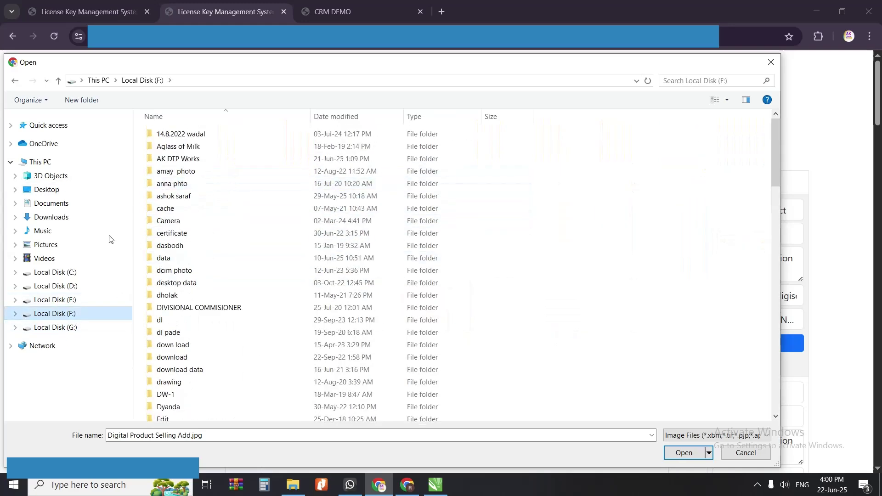
pyautogui.doubleClick(202, 160)
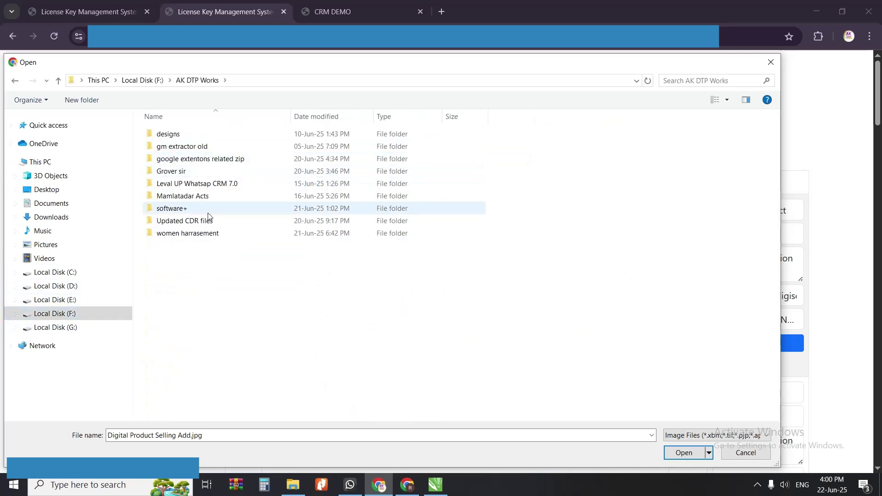
pyautogui.doubleClick(193, 134)
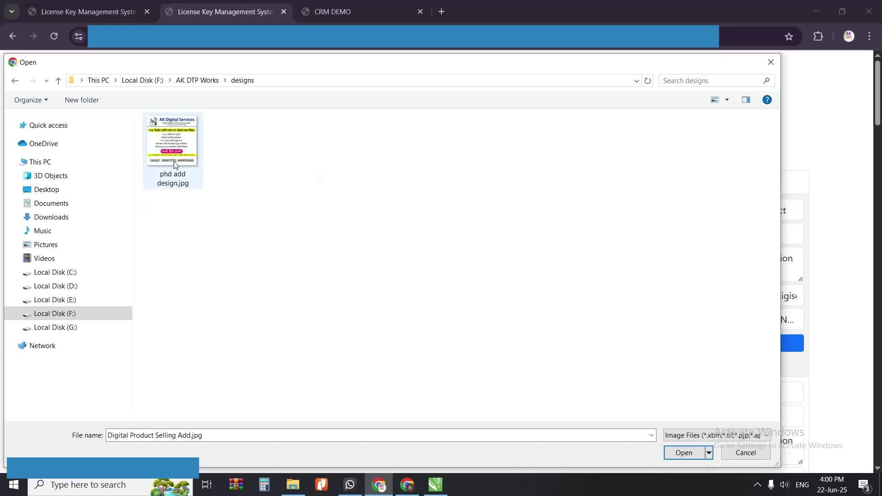
pyautogui.click(176, 152)
pyautogui.click(684, 452)
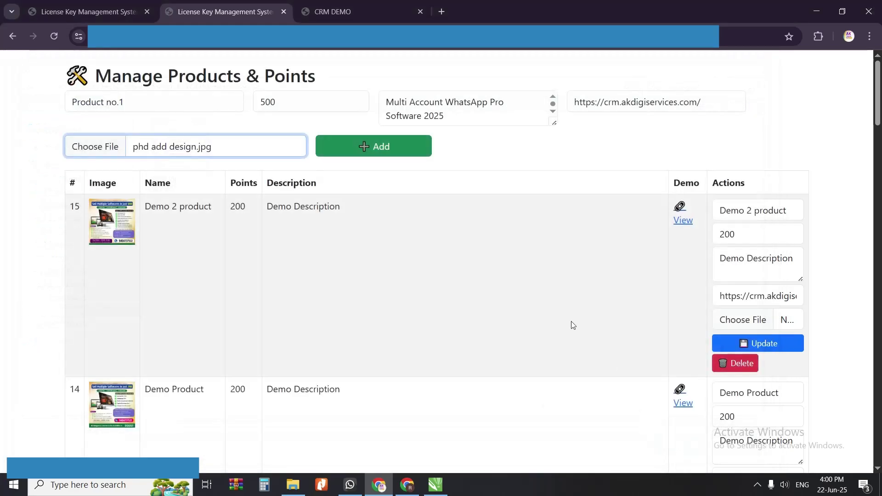
pyautogui.click(380, 146)
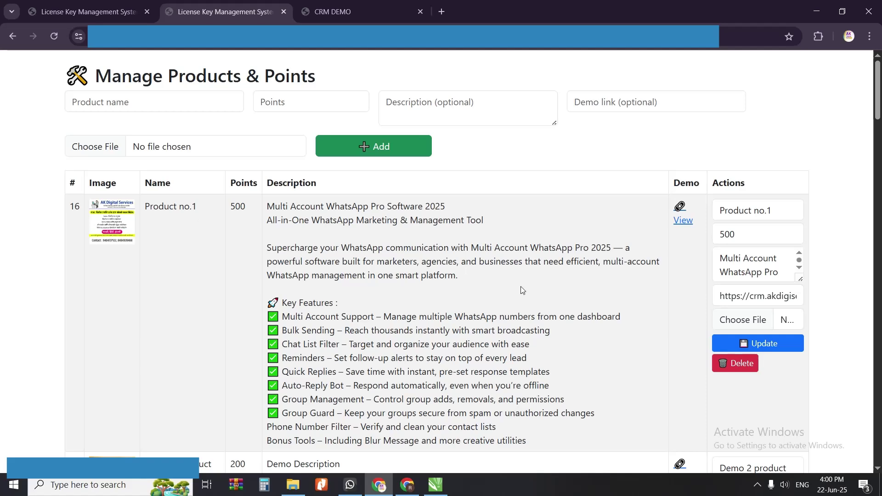
# Step: Change row 16 Product no.1's points from 500 to 400 and save the update
pyautogui.scroll(-3, 523, 290)
pyautogui.scroll(1, 575, 275)
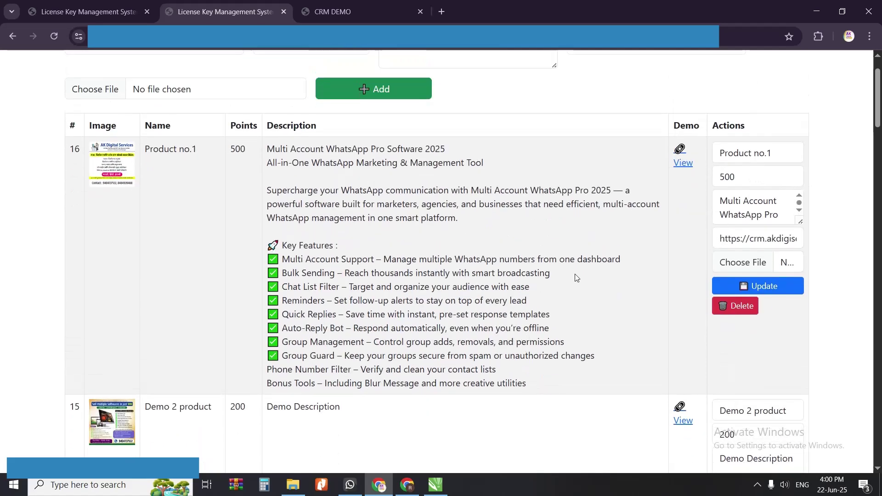
pyautogui.moveTo(305, 163); pyautogui.dragTo(409, 273)
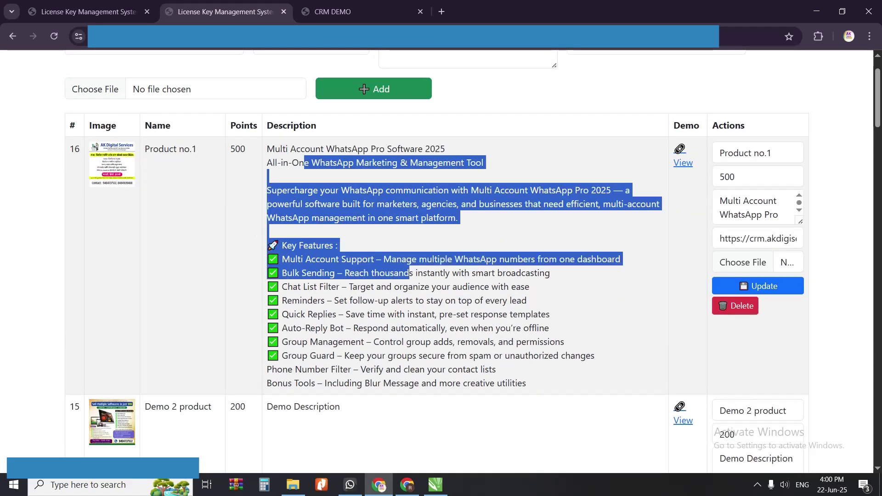
pyautogui.moveTo(713, 125); pyautogui.dragTo(741, 125)
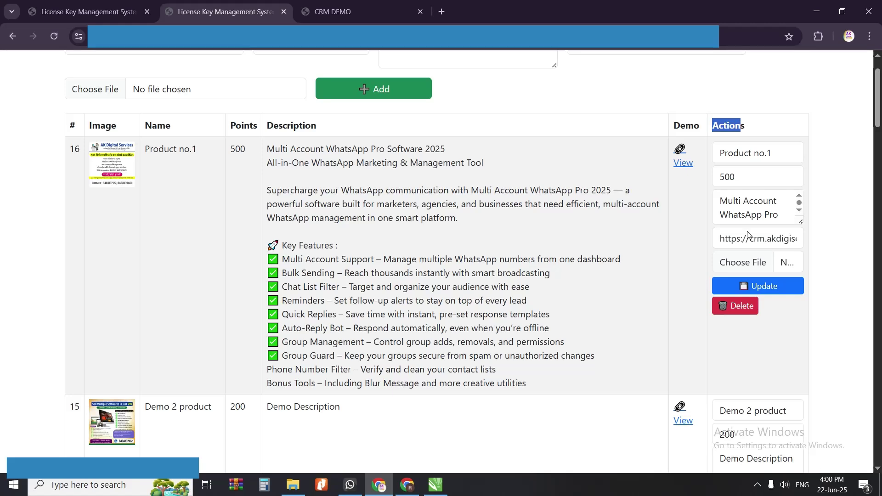
pyautogui.doubleClick(735, 177)
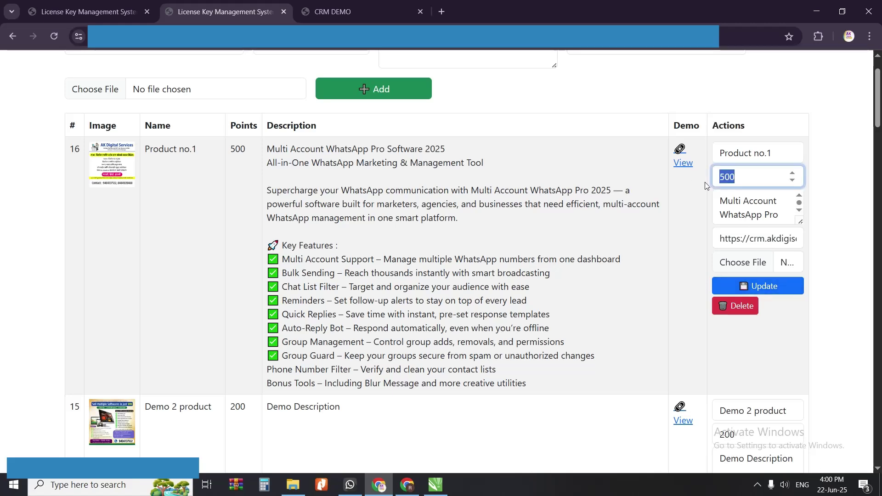
pyautogui.write('400')
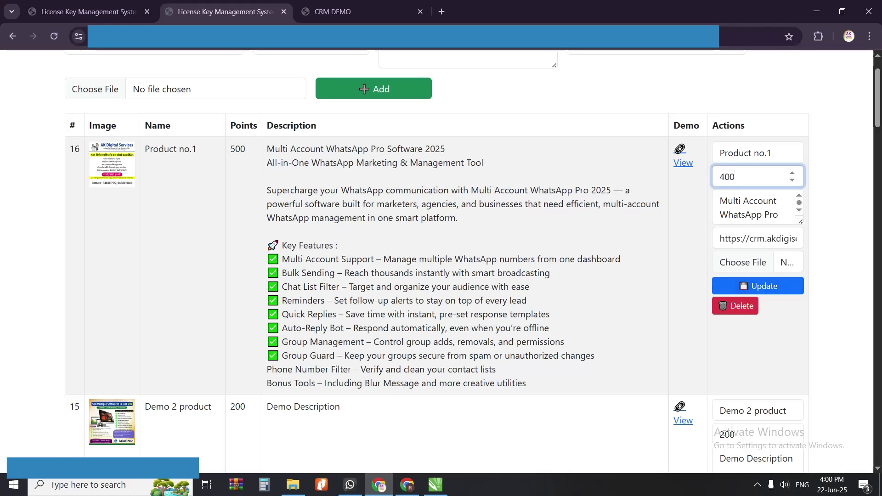
pyautogui.click(776, 238)
pyautogui.click(753, 266)
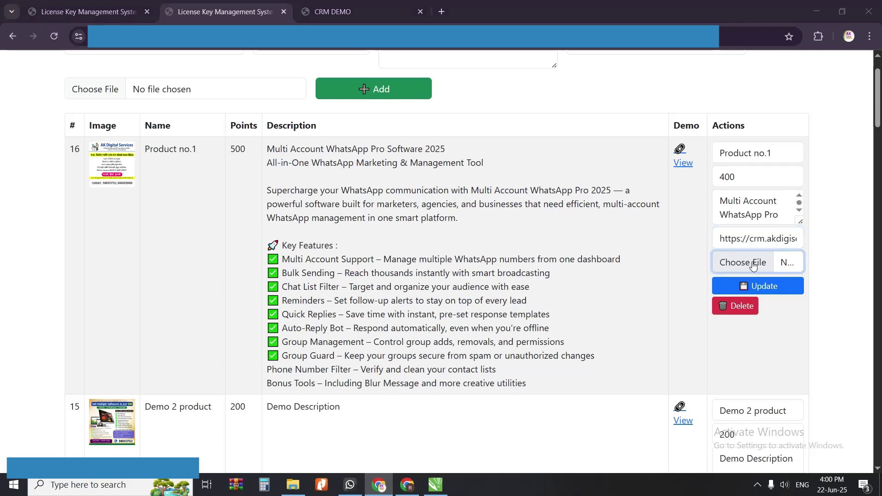
pyautogui.click(769, 61)
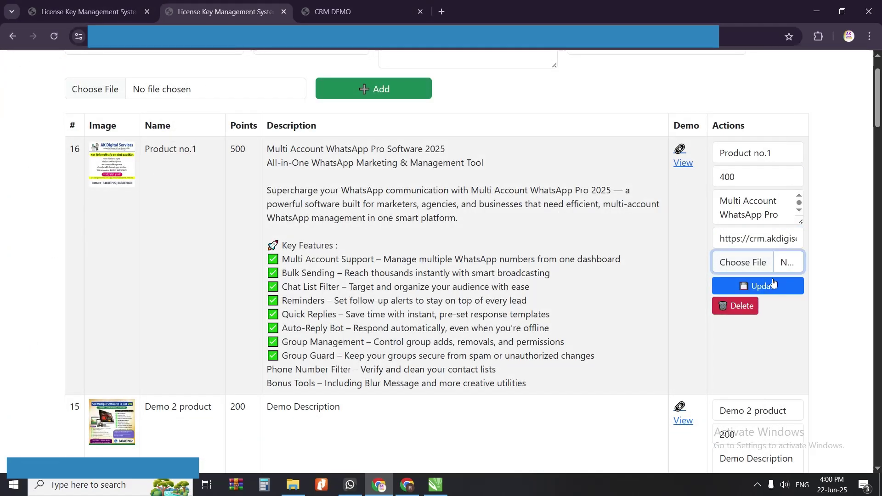
pyautogui.click(769, 293)
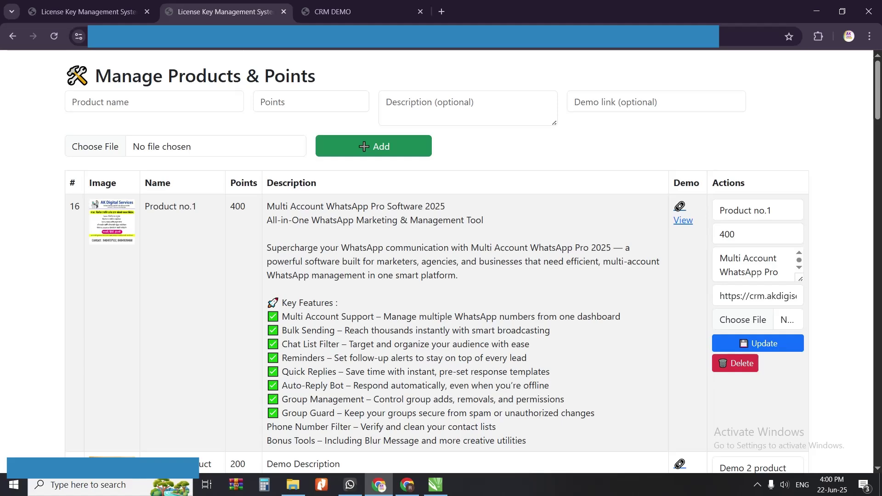
# Step: Reload the reseller dashboard so Product no.1 appears in its list
pyautogui.scroll(-2, 215, 209)
pyautogui.scroll(2, 417, 324)
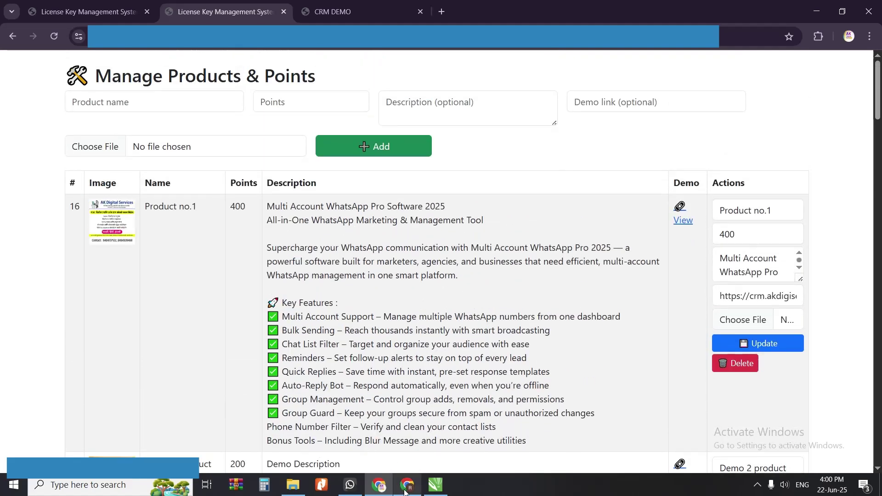
pyautogui.click(406, 491)
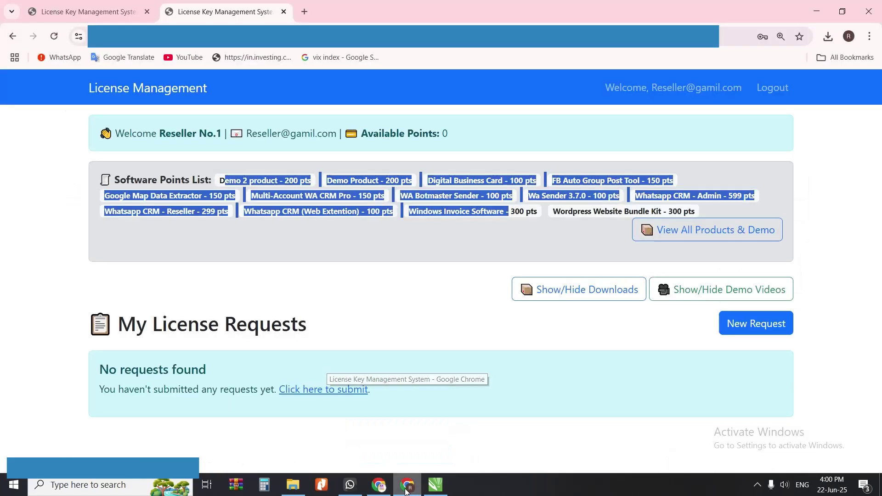
pyautogui.click(54, 39)
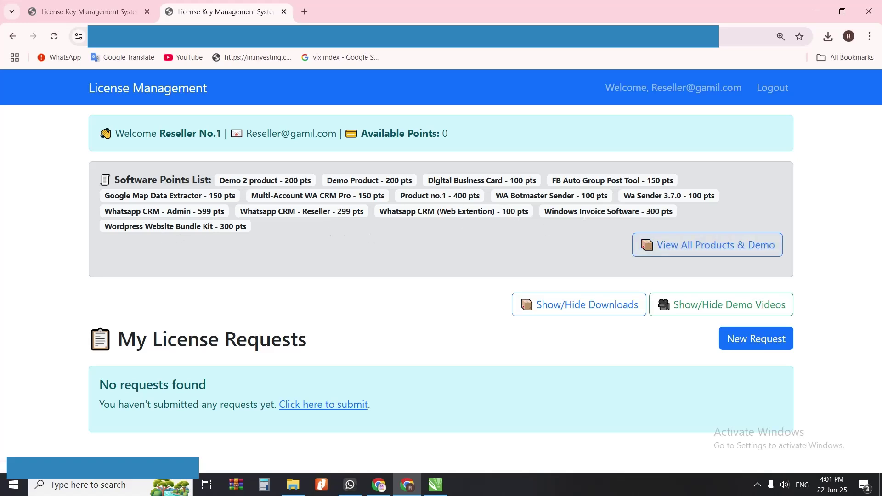
pyautogui.moveTo(370, 196); pyautogui.dragTo(413, 197)
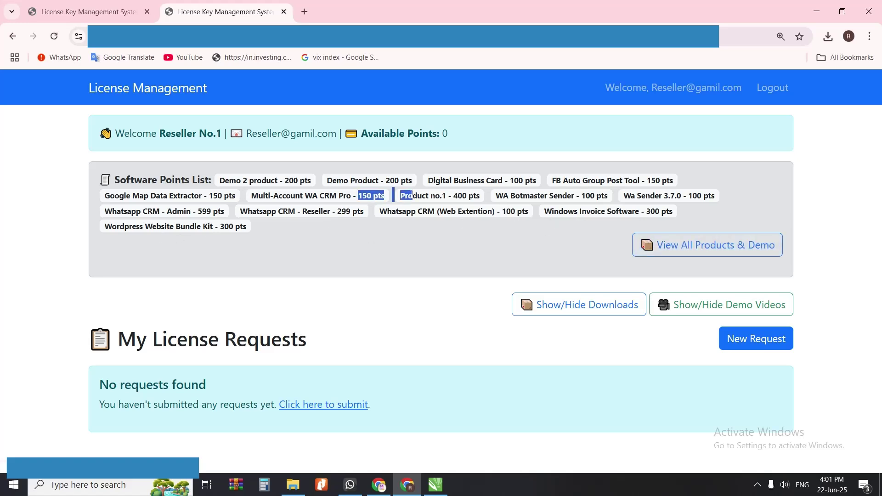
# Step: Browse the Available Products list and view Product no.1's full details
pyautogui.click(707, 254)
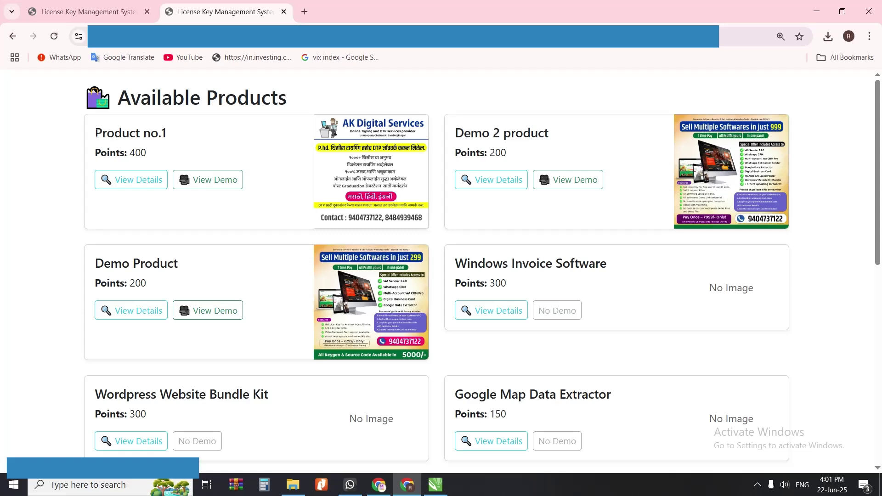
pyautogui.moveTo(95, 133); pyautogui.dragTo(167, 134)
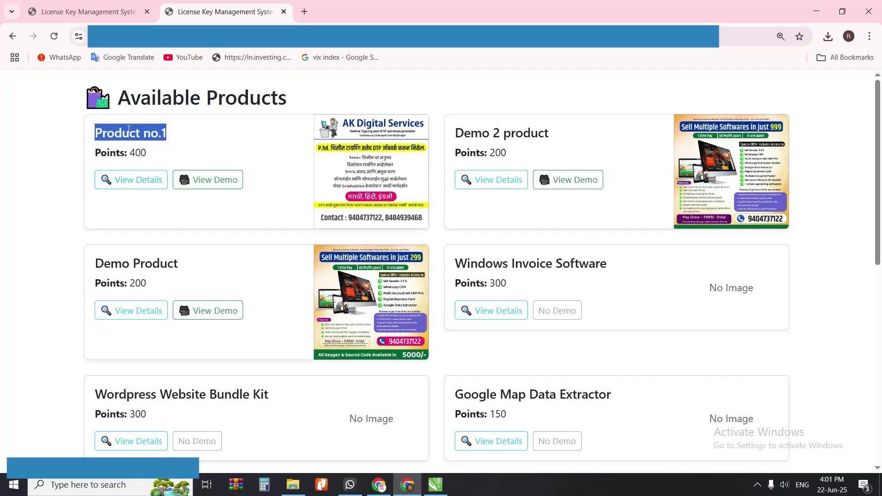
pyautogui.click(142, 187)
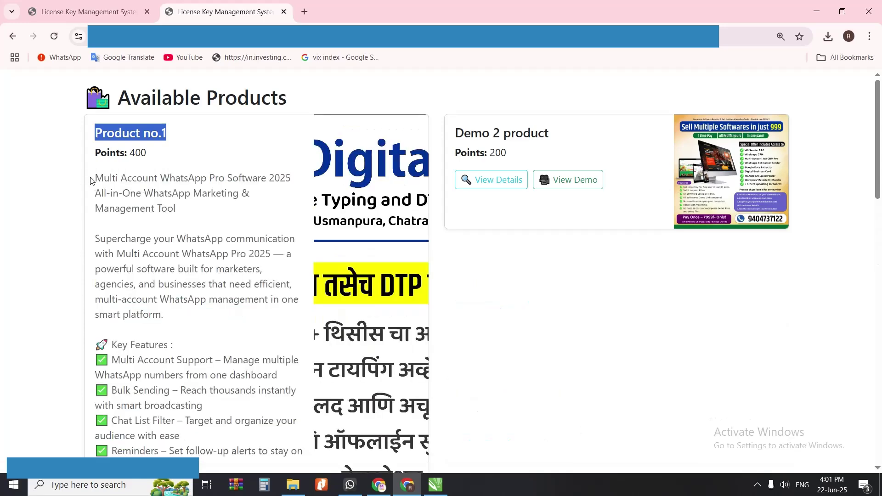
pyautogui.moveTo(91, 181); pyautogui.dragTo(164, 317)
pyautogui.scroll(-8, 221, 322)
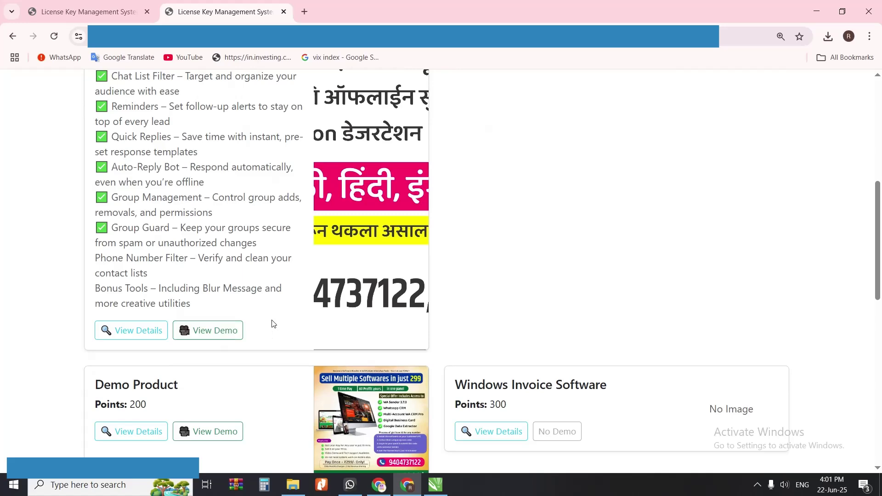
pyautogui.scroll(8, 271, 324)
pyautogui.scroll(-6, 188, 247)
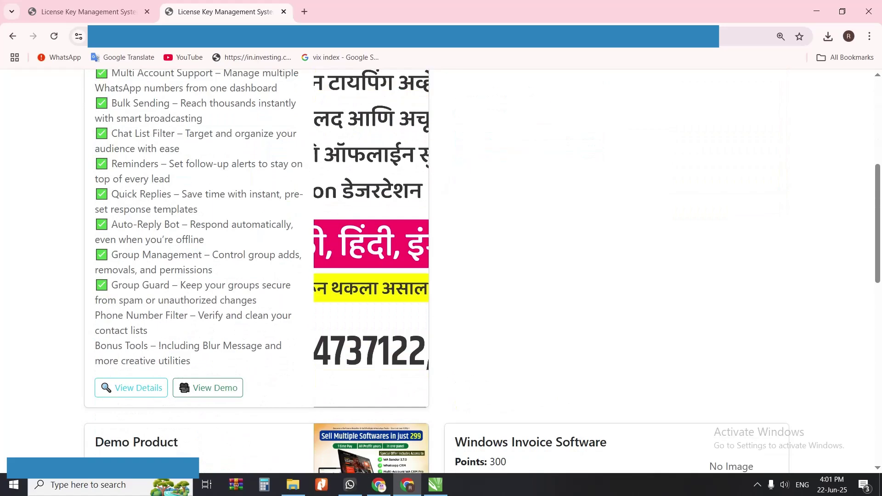
pyautogui.click(126, 387)
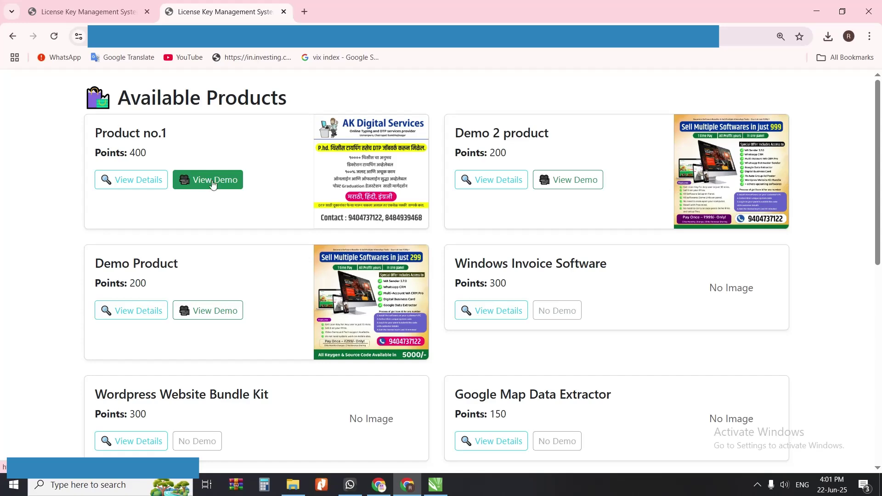
# Step: Preview Product no.1's demo page, copy its demo link, and return to the dashboard
pyautogui.click(209, 182)
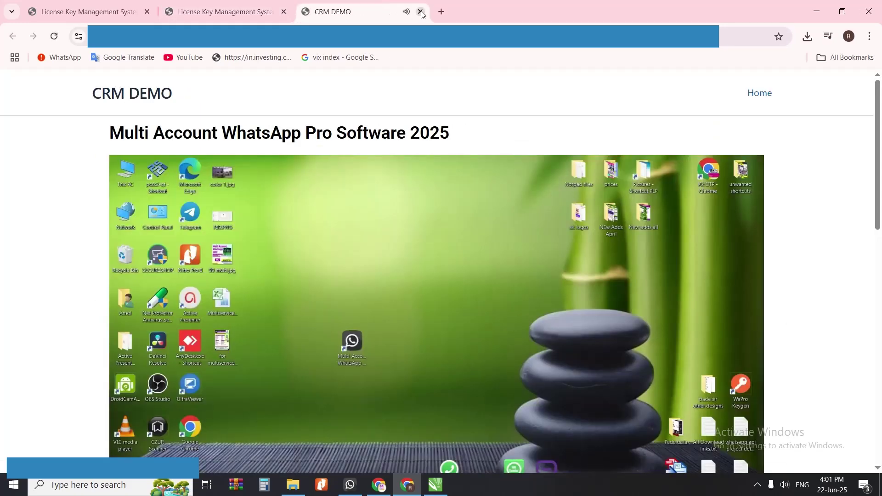
pyautogui.click(421, 11)
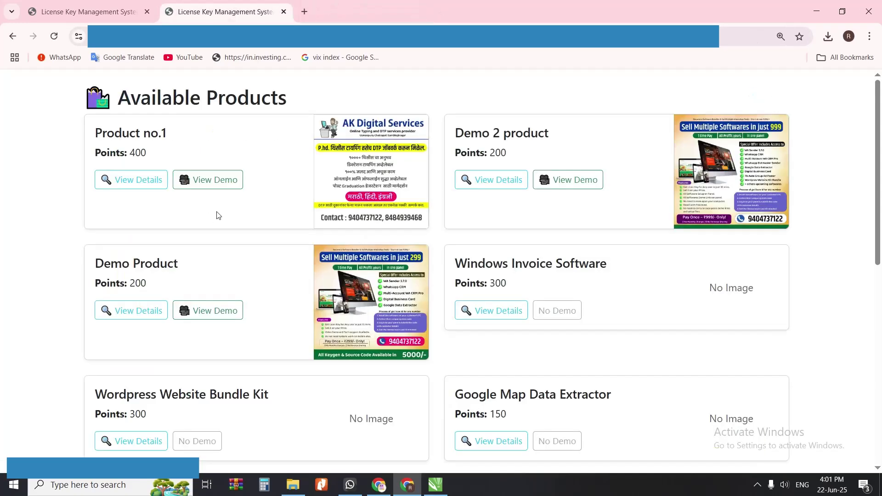
pyautogui.rightClick(208, 184)
pyautogui.click(243, 286)
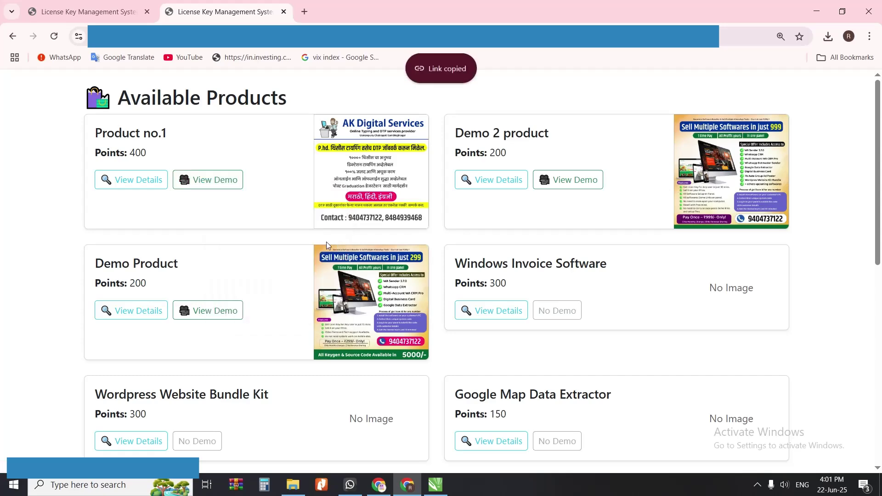
pyautogui.scroll(-9, 247, 342)
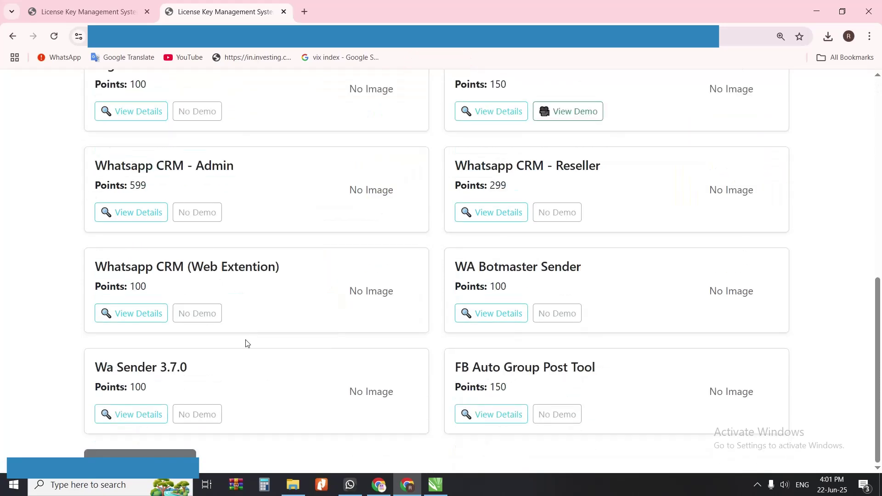
pyautogui.click(170, 458)
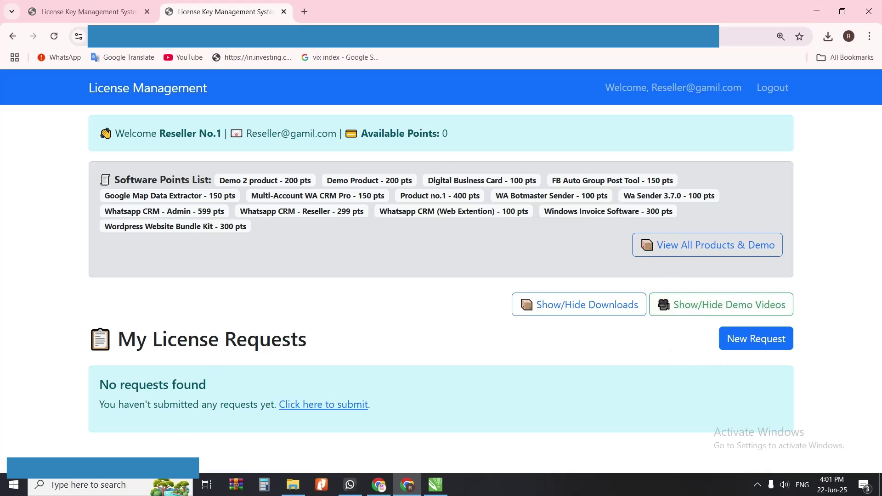
# Step: Highlight the reseller's Available Points balance of 0
pyautogui.moveTo(361, 134); pyautogui.dragTo(456, 142)
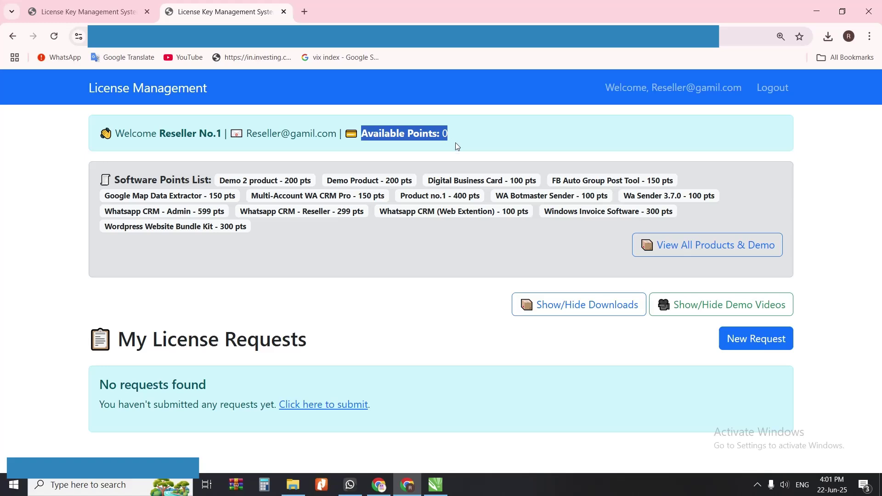
pyautogui.click(452, 135)
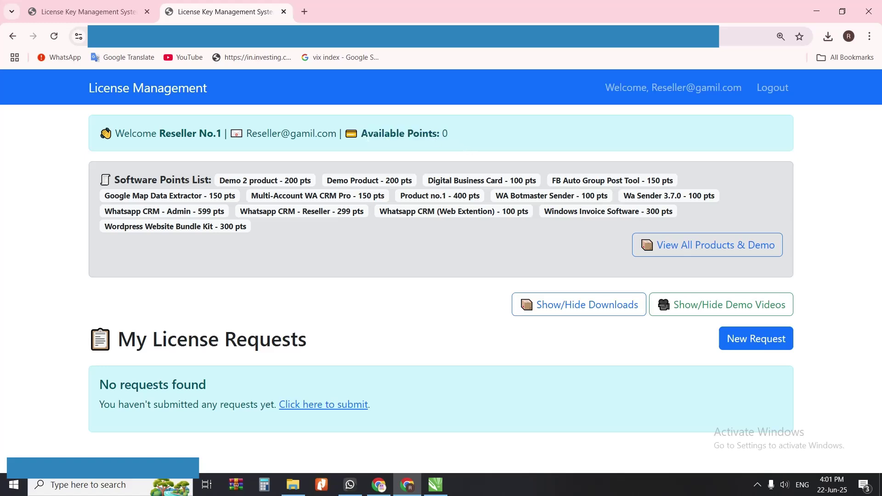
pyautogui.moveTo(360, 134); pyautogui.dragTo(463, 142)
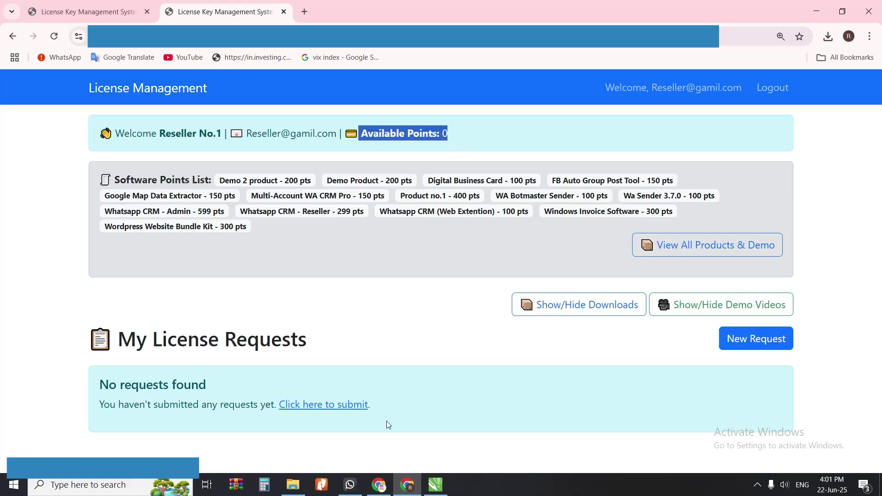
# Step: Go to the admin's Manage User Points page
pyautogui.click(380, 486)
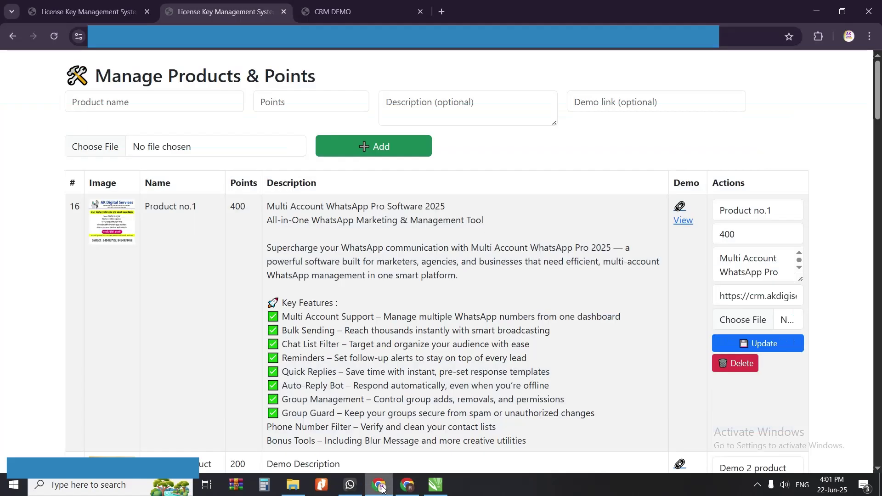
pyautogui.scroll(-20, 211, 370)
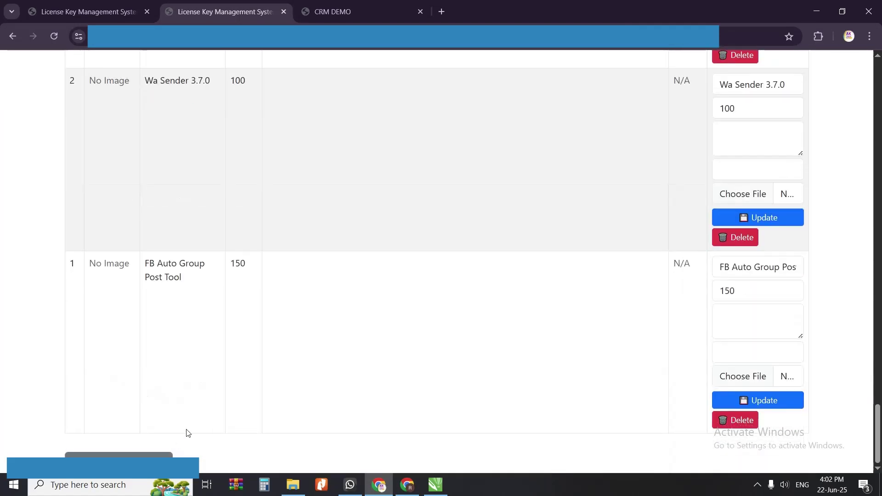
pyautogui.click(119, 455)
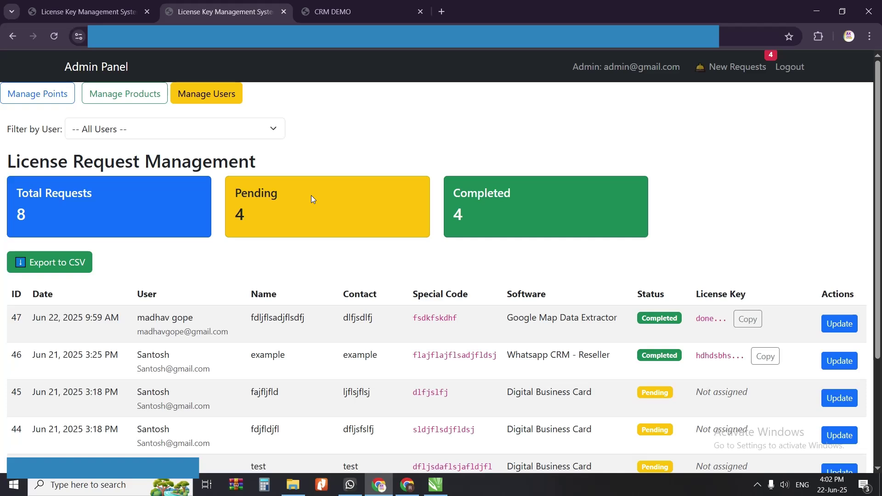
pyautogui.click(45, 102)
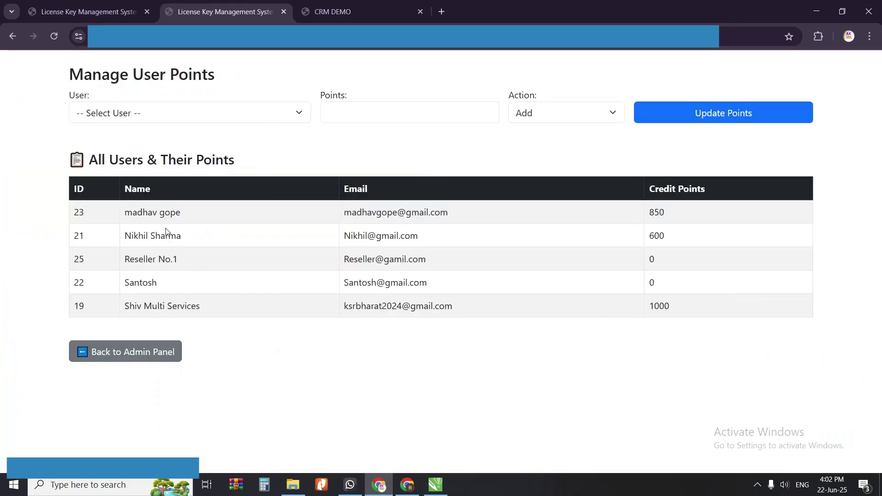
# Step: Select Reseller No.1 as the user and enter 1000 points to add
pyautogui.moveTo(128, 267); pyautogui.dragTo(177, 263)
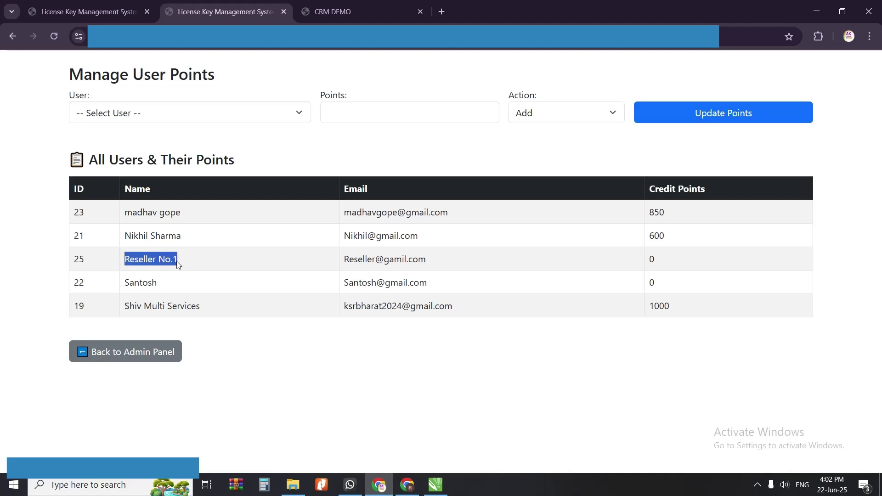
pyautogui.click(277, 115)
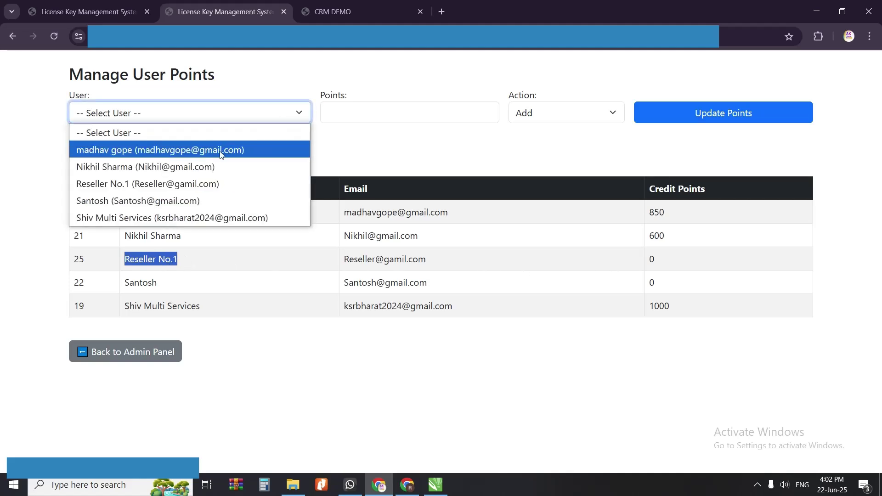
pyautogui.click(176, 184)
pyautogui.press('Tab')
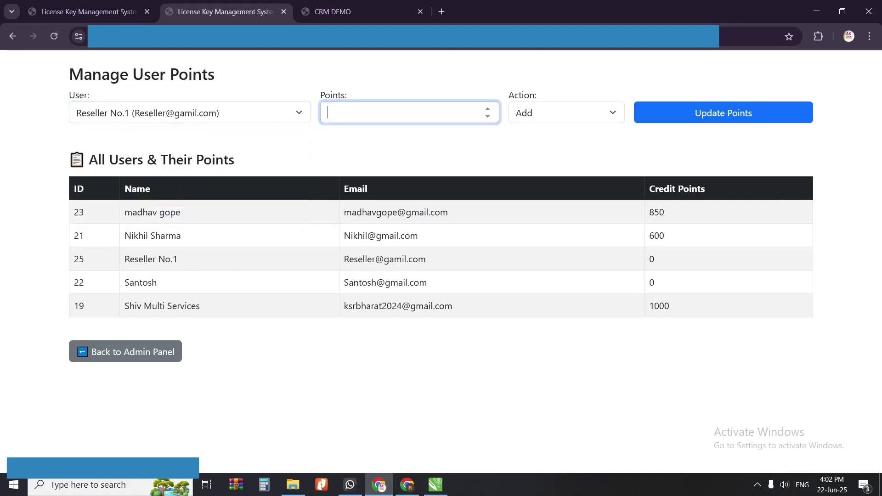
pyautogui.write('1000')
pyautogui.click(408, 488)
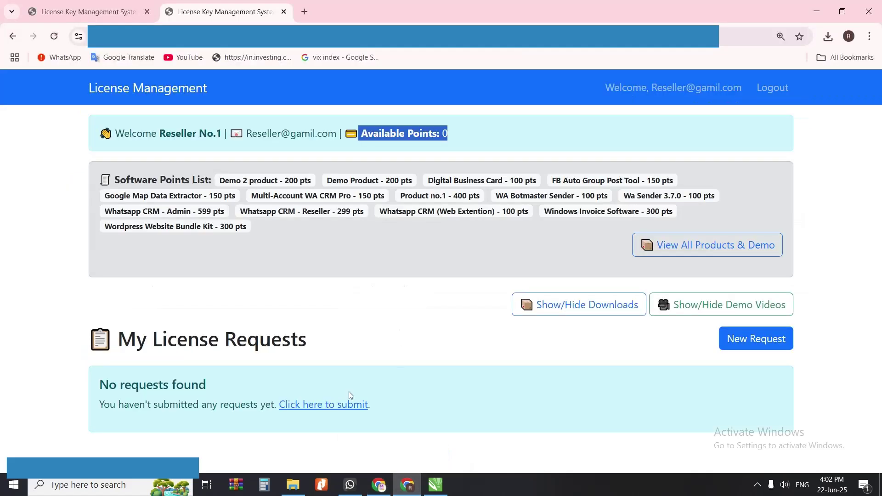
# Step: Toggle the downloads section, note the Multi-Account WA CRM Pro cost, and start a new request
pyautogui.click(604, 314)
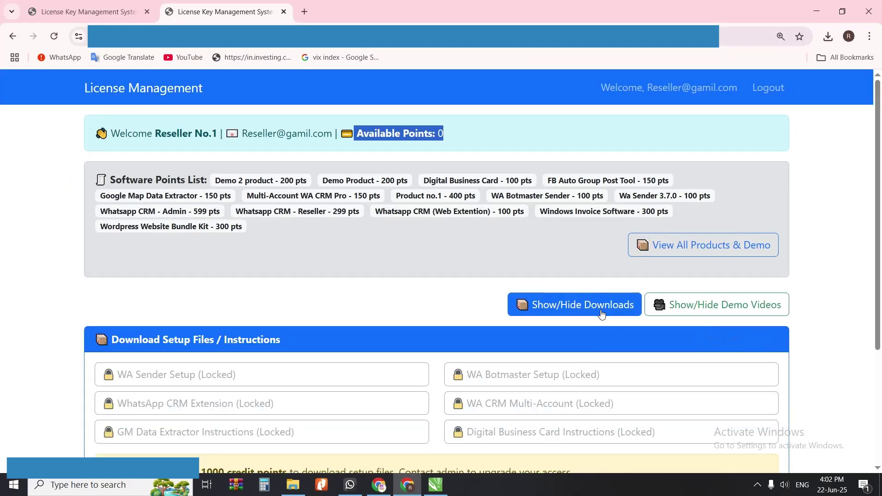
pyautogui.click(570, 311)
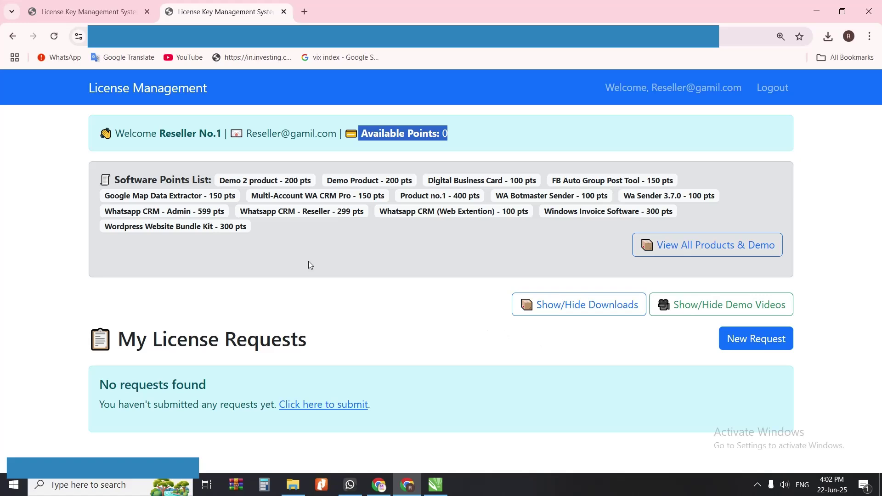
pyautogui.moveTo(251, 195); pyautogui.dragTo(367, 195)
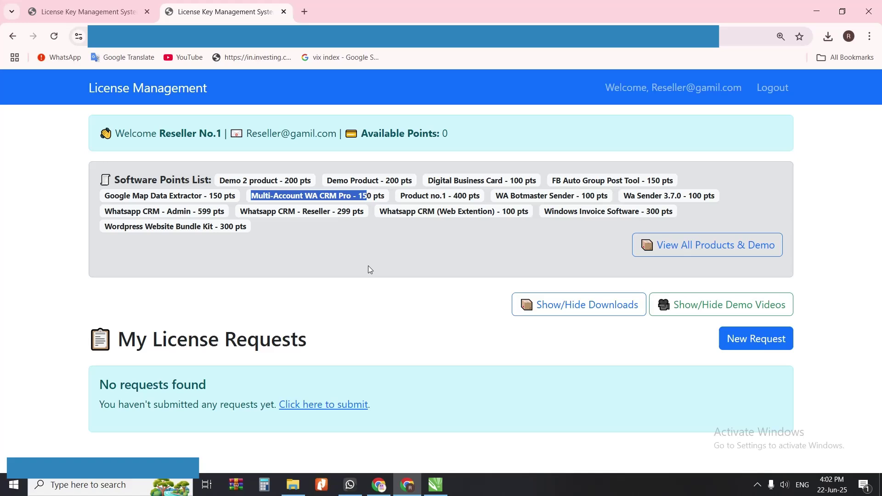
pyautogui.click(749, 343)
# Step: Enter the customer's full name, contact number, and special code 'WordPress Website Bundle'
pyautogui.click(247, 206)
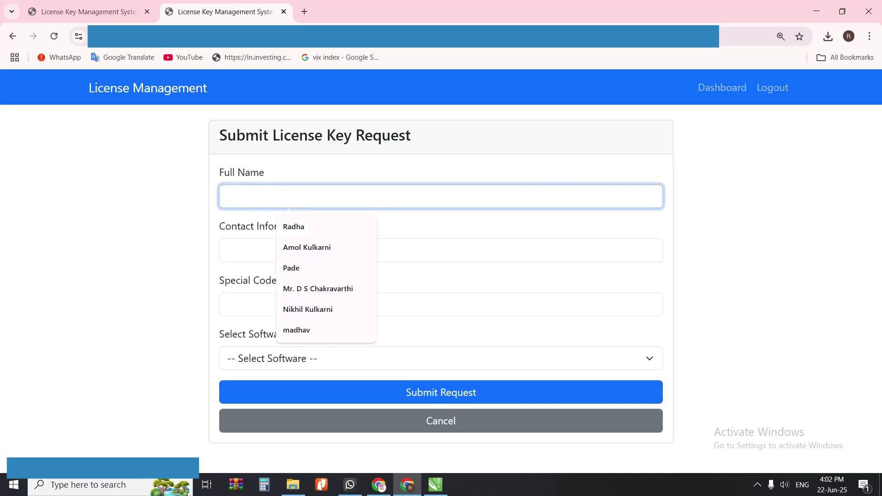
pyautogui.write('Cus')
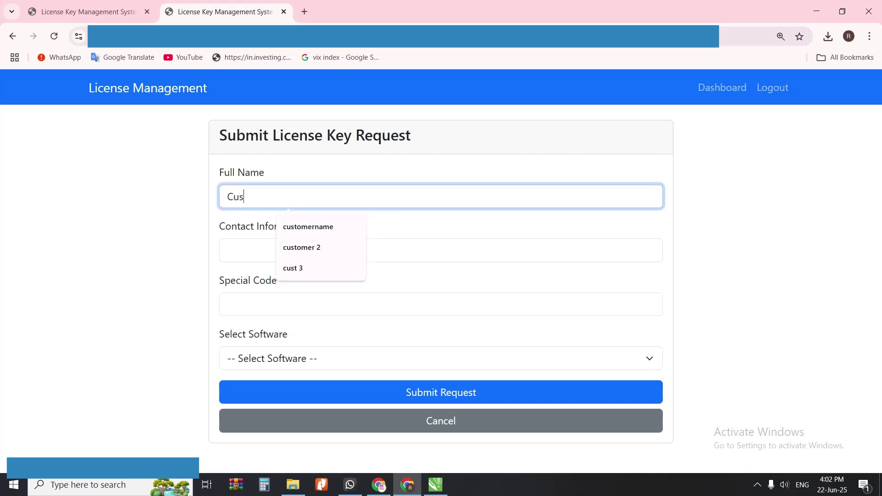
pyautogui.write('tomer NO. ')
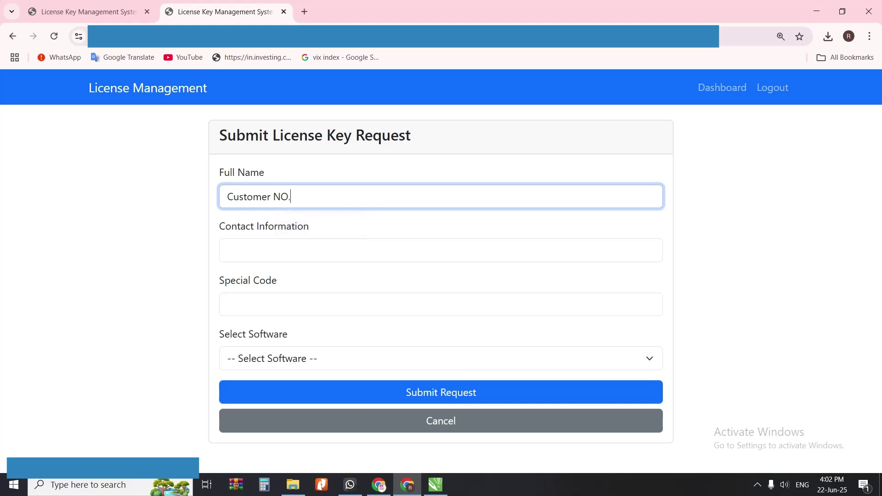
pyautogui.write('3')
pyautogui.click(277, 248)
pyautogui.write('88')
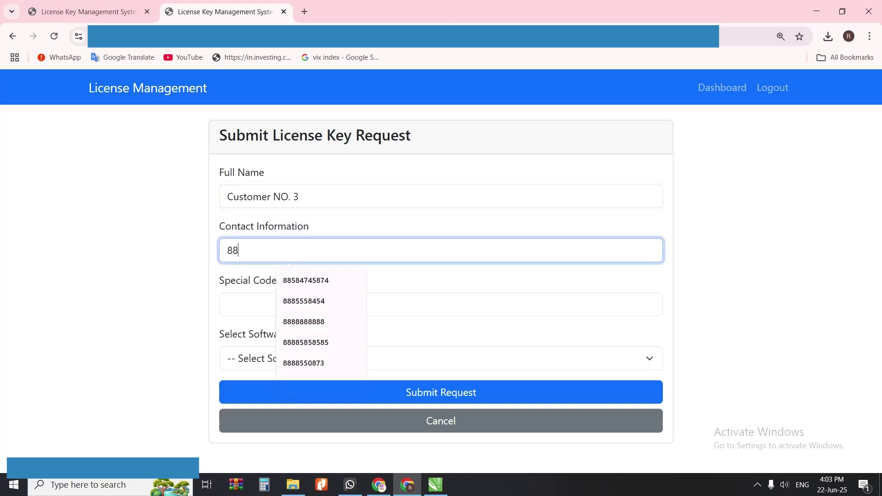
pyautogui.write('888885858')
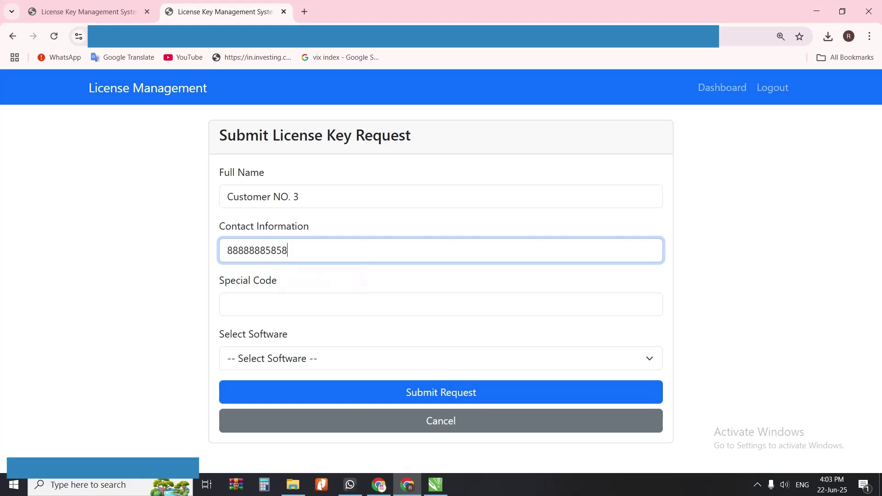
pyautogui.click(228, 304)
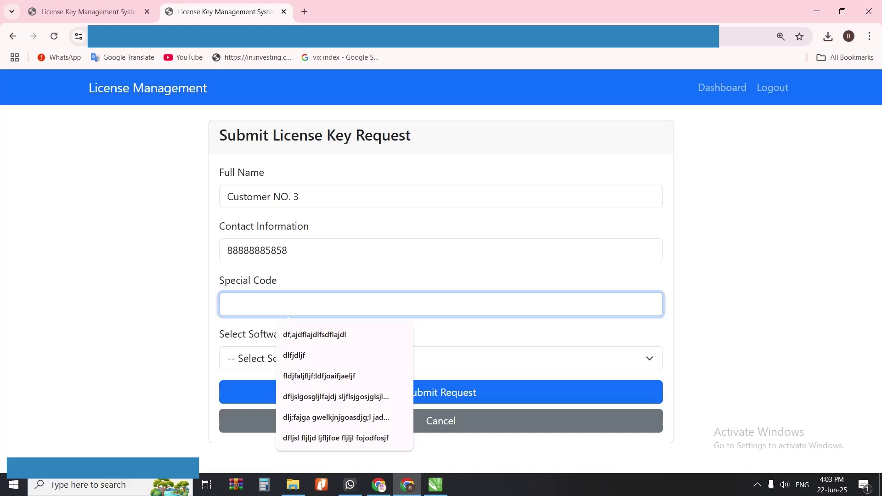
pyautogui.write('Wordpress Website Bundle')
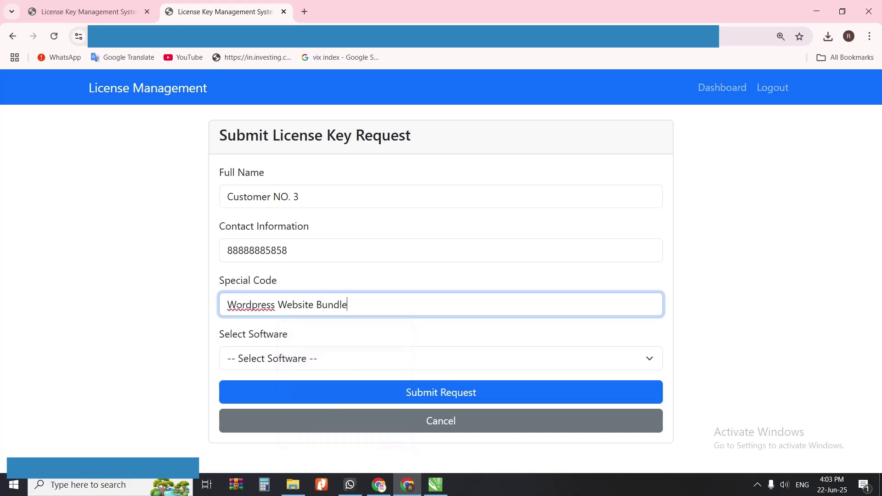
pyautogui.hotkey('ctrl', 'shift', 'Right')
pyautogui.write('wordpress')
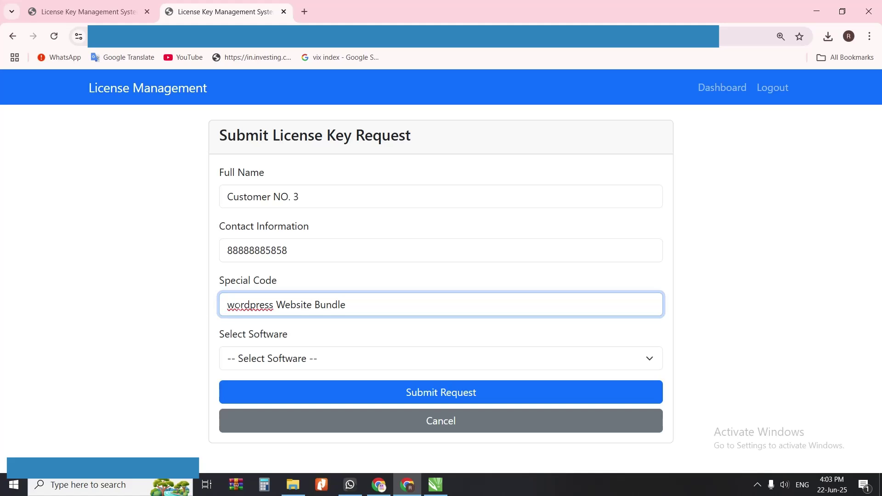
pyautogui.rightClick(240, 306)
pyautogui.click(288, 65)
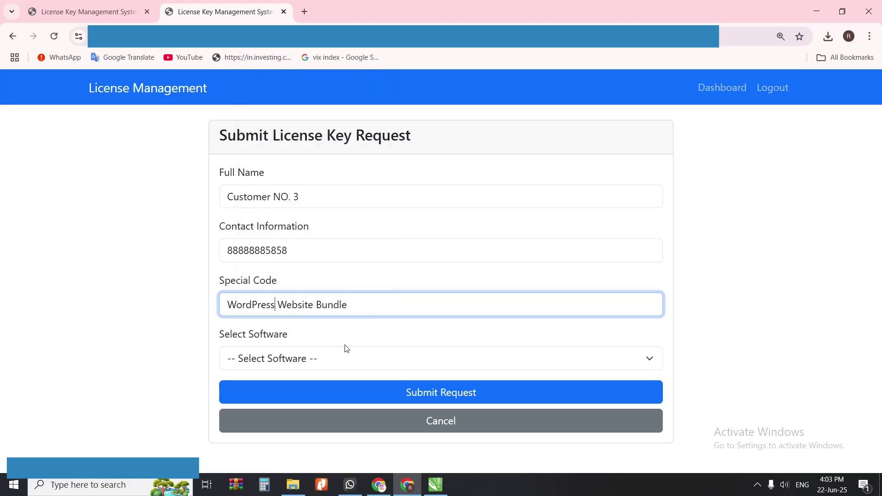
# Step: Choose Wordpress Website Bundle Kit (300 points) and submit the request
pyautogui.click(320, 360)
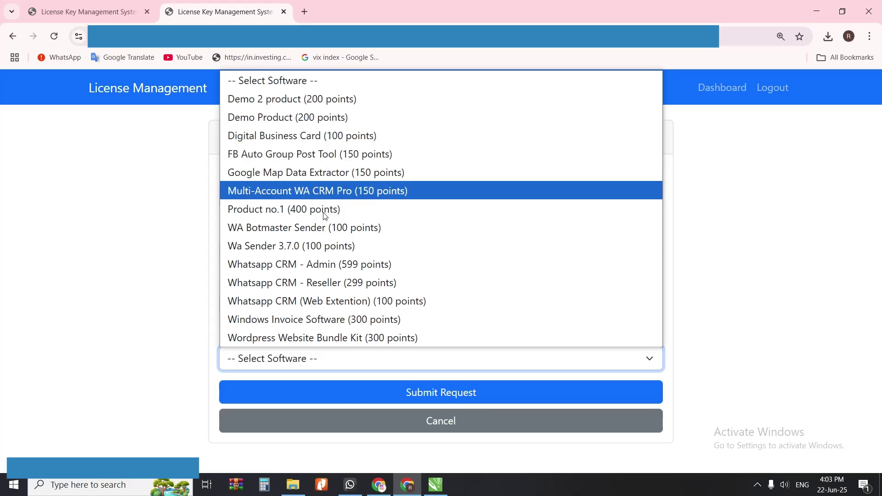
pyautogui.click(317, 339)
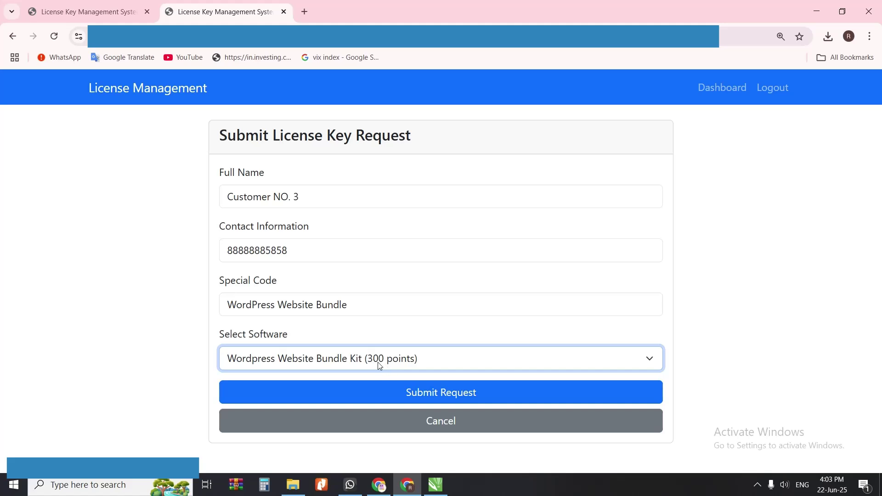
pyautogui.click(421, 393)
pyautogui.scroll(-1, 423, 395)
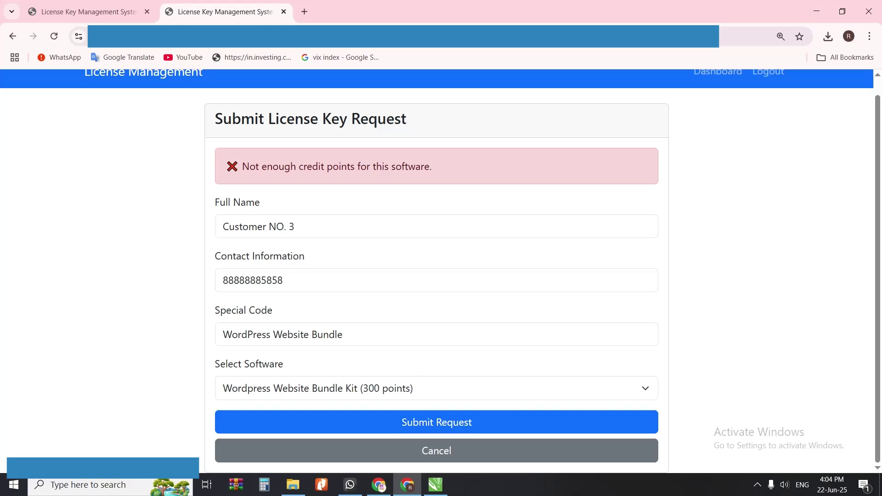
pyautogui.click(449, 457)
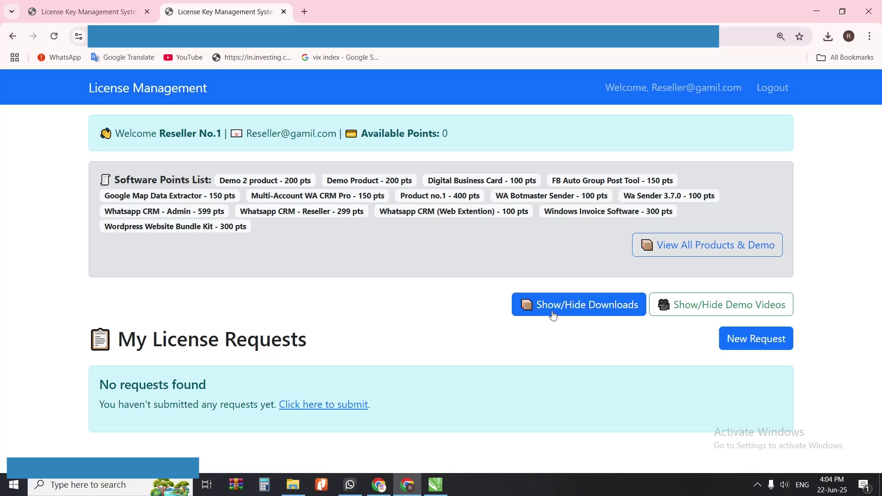
pyautogui.click(601, 312)
pyautogui.scroll(-2, 252, 302)
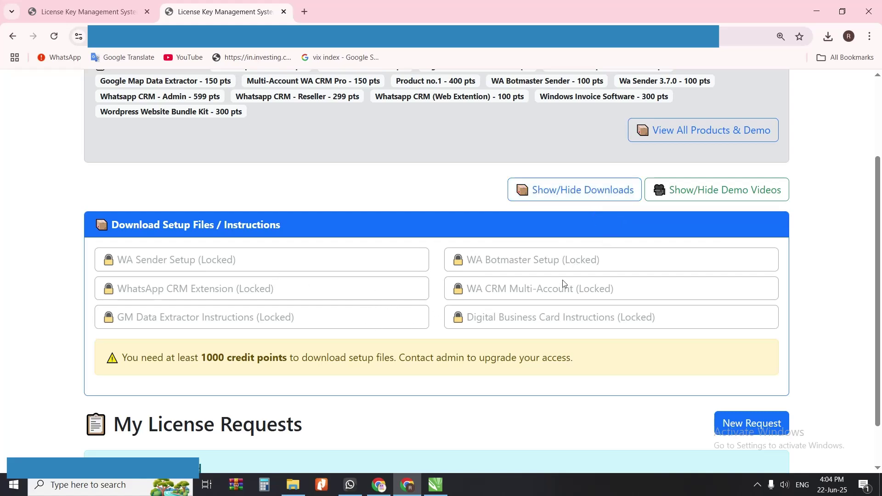
pyautogui.scroll(3, 441, 216)
pyautogui.scroll(-3, 488, 269)
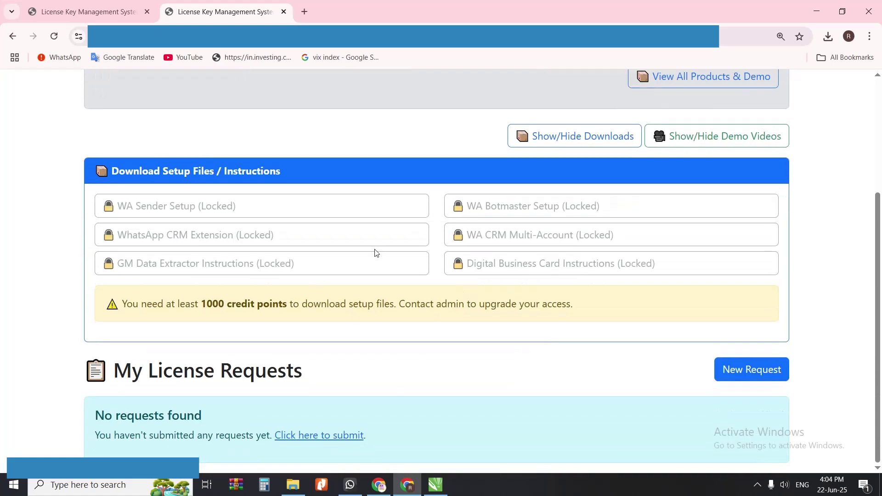
pyautogui.moveTo(201, 304); pyautogui.dragTo(283, 304)
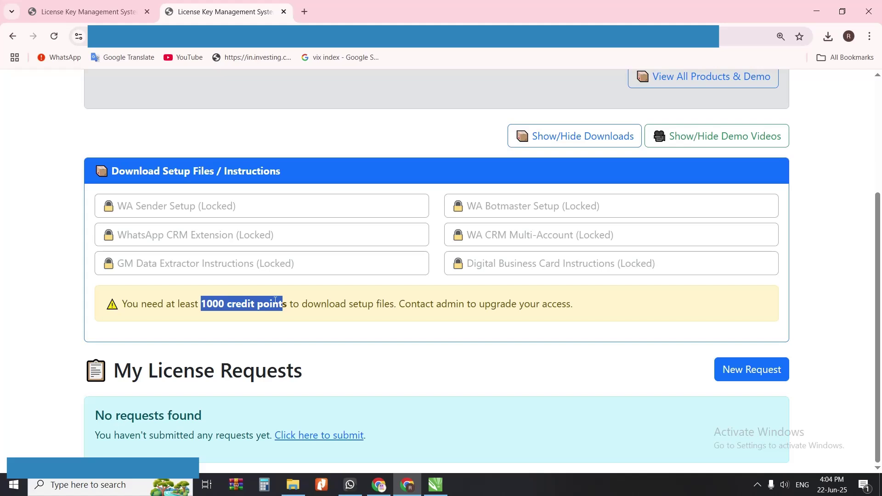
pyautogui.click(218, 306)
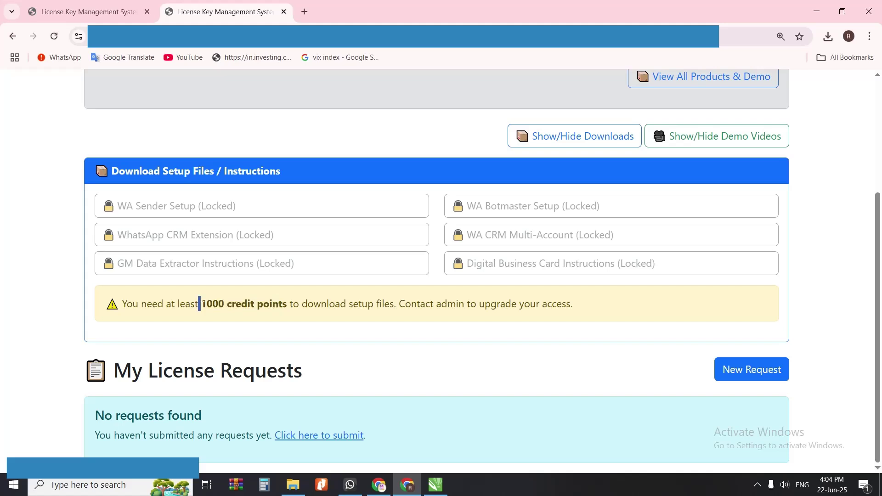
pyautogui.moveTo(198, 304); pyautogui.dragTo(292, 304)
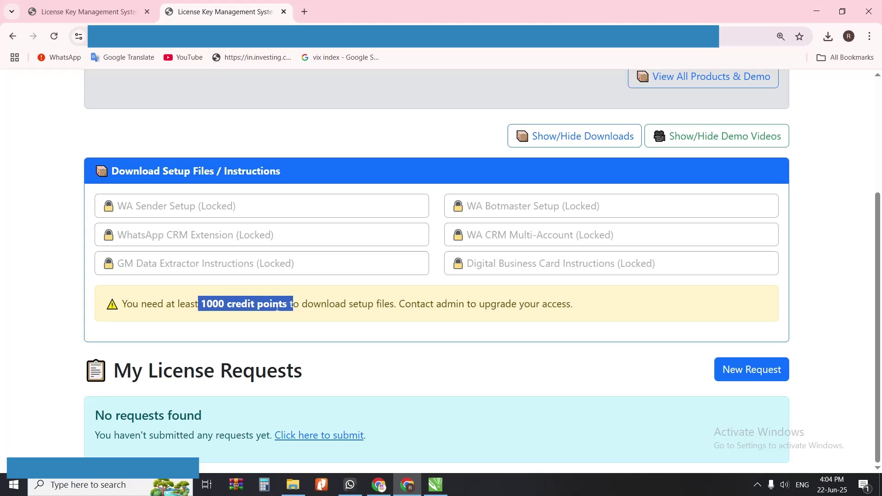
pyautogui.scroll(3, 277, 307)
pyautogui.scroll(-2, 429, 335)
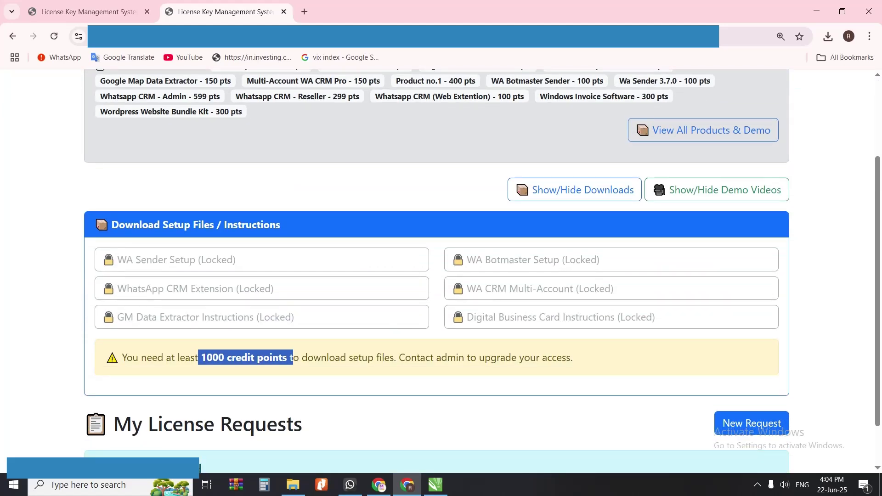
pyautogui.scroll(2, 388, 226)
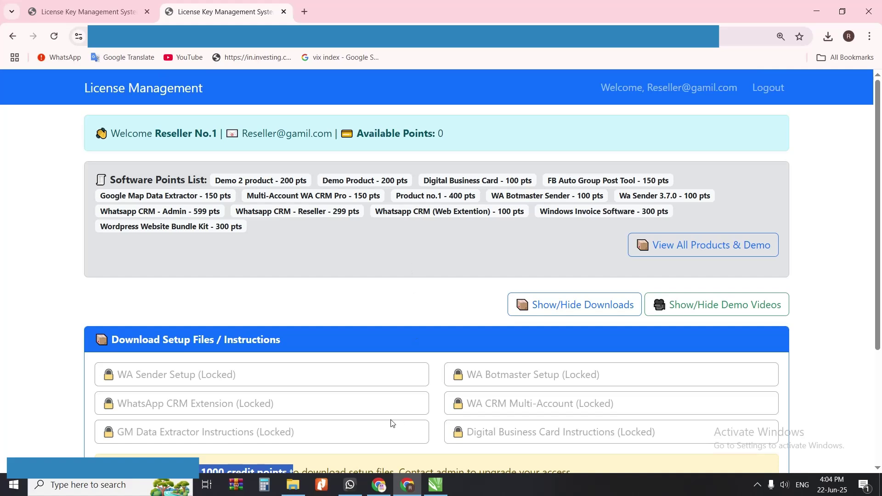
# Step: Add 1000 points to Reseller No.1 and return to the admin license requests
pyautogui.click(379, 484)
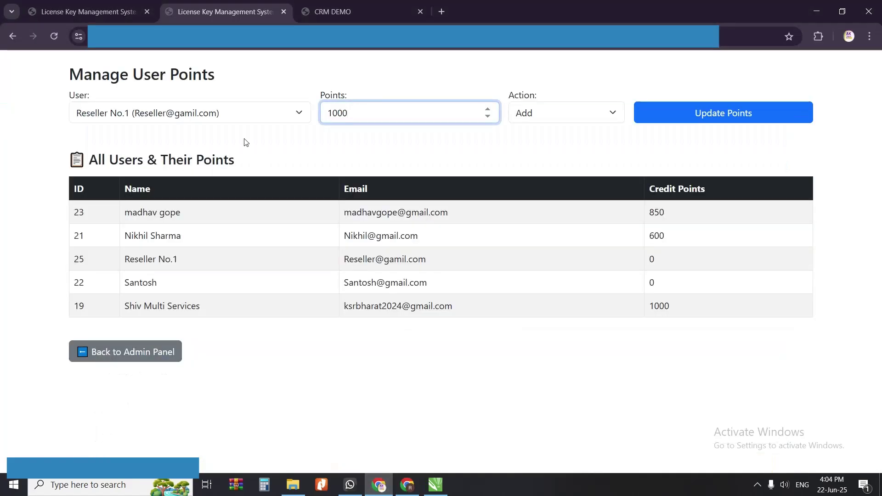
pyautogui.click(239, 119)
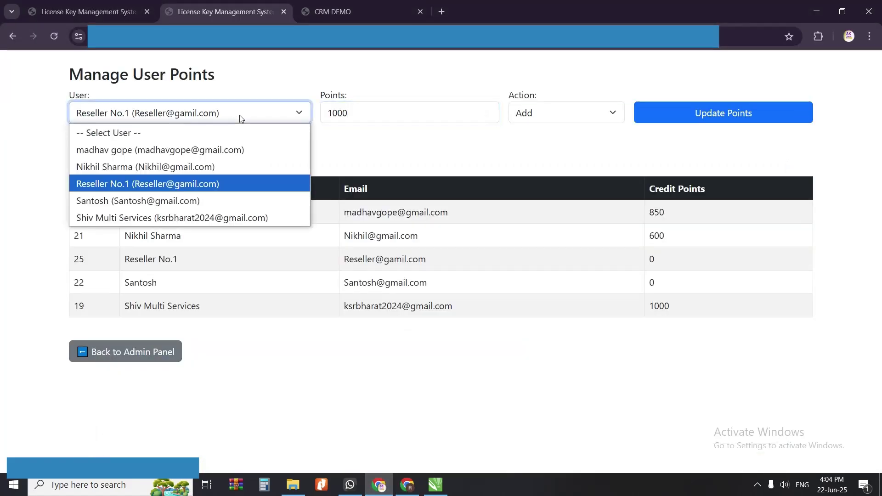
pyautogui.click(240, 116)
pyautogui.click(413, 117)
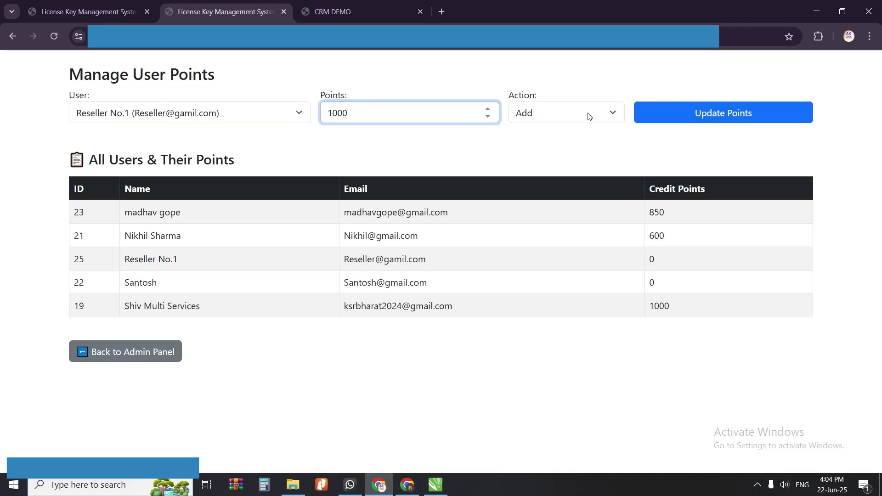
pyautogui.click(733, 113)
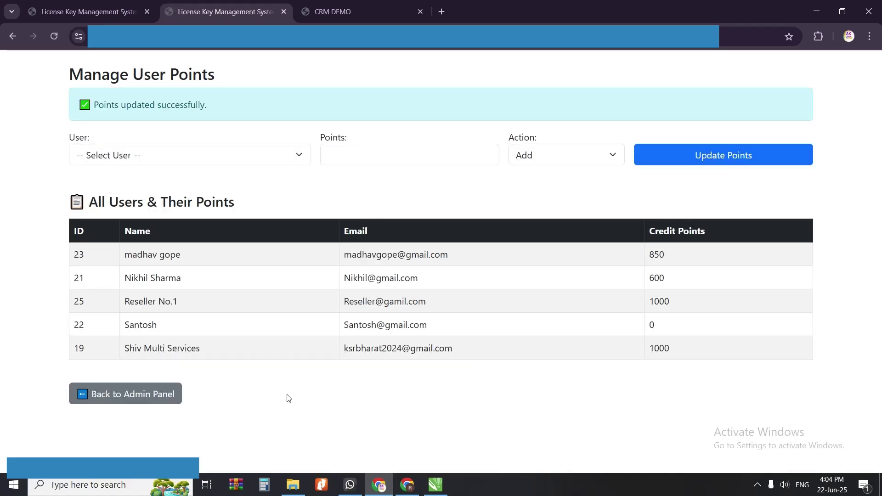
pyautogui.click(148, 395)
pyautogui.scroll(-3, 379, 463)
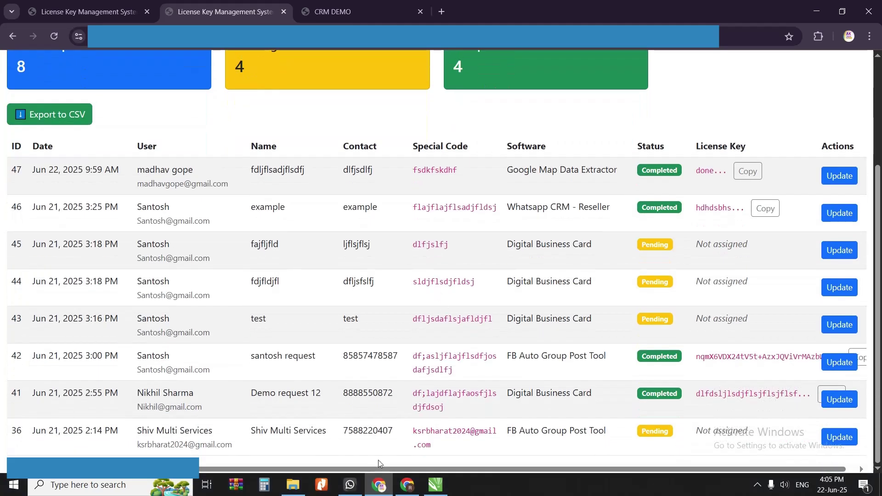
# Step: Refresh the reseller dashboard to show 1000 points and open the setup downloads panel
pyautogui.click(407, 485)
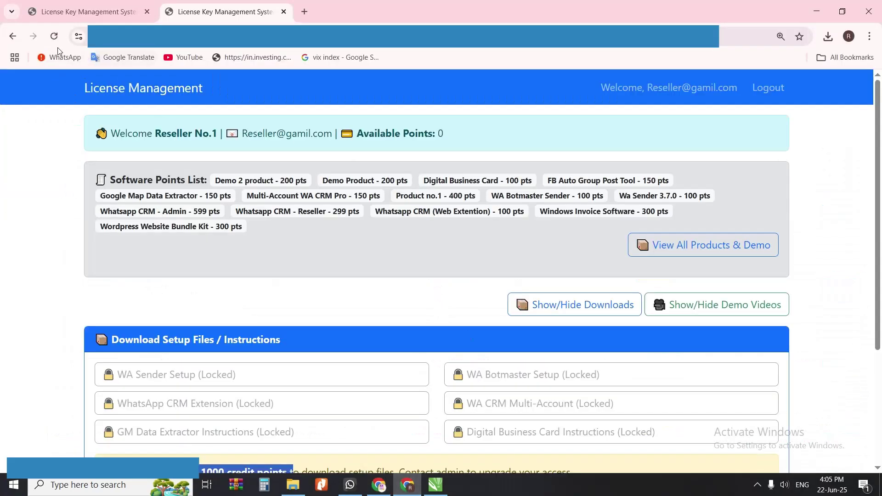
pyautogui.click(54, 37)
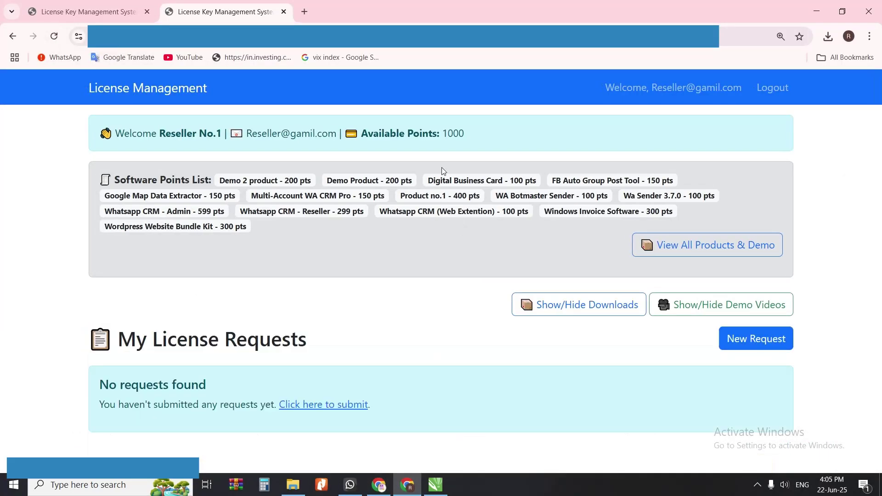
pyautogui.moveTo(465, 136); pyautogui.dragTo(417, 174)
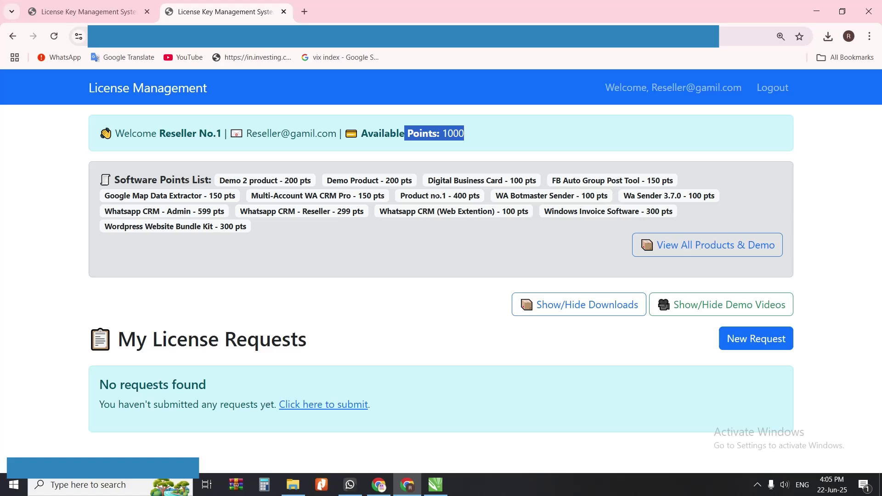
pyautogui.click(579, 306)
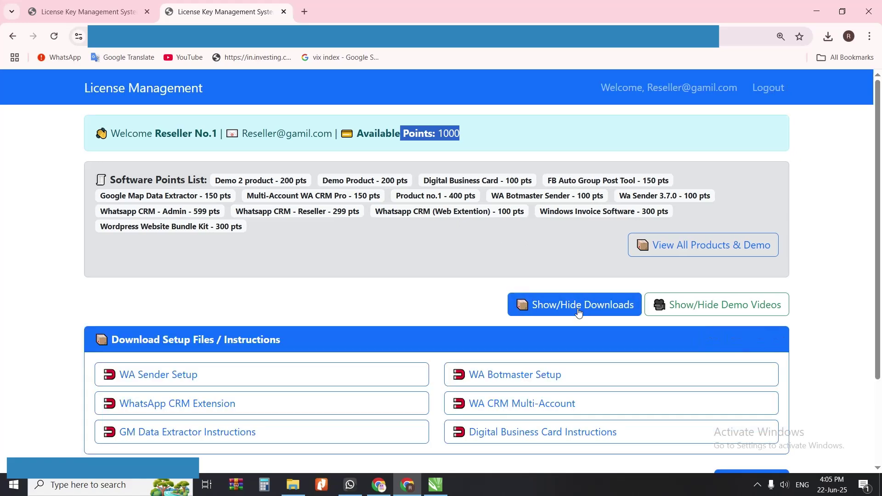
pyautogui.scroll(-2, 485, 309)
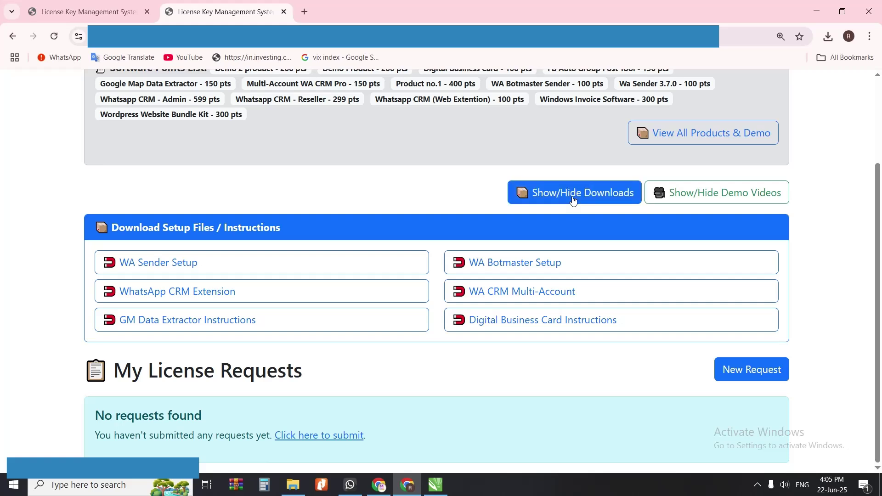
# Step: Show and then hide the demo videos panel
pyautogui.click(699, 195)
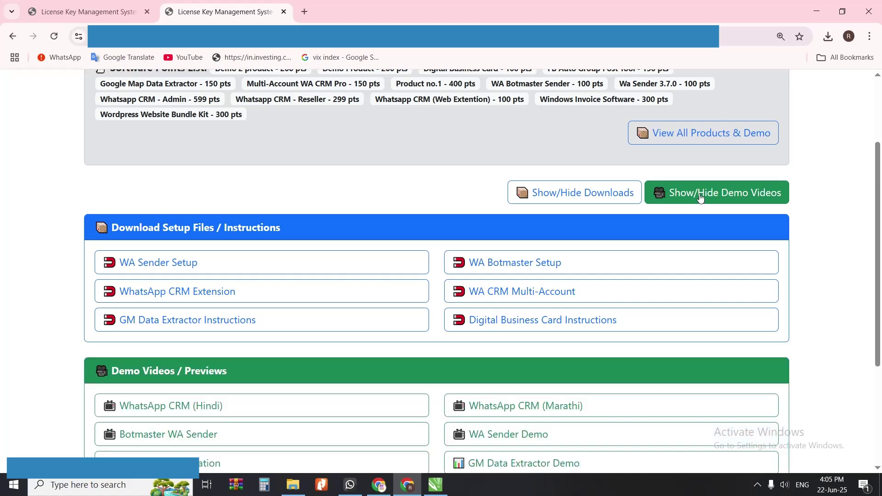
pyautogui.scroll(-4, 476, 332)
pyautogui.scroll(1, 529, 308)
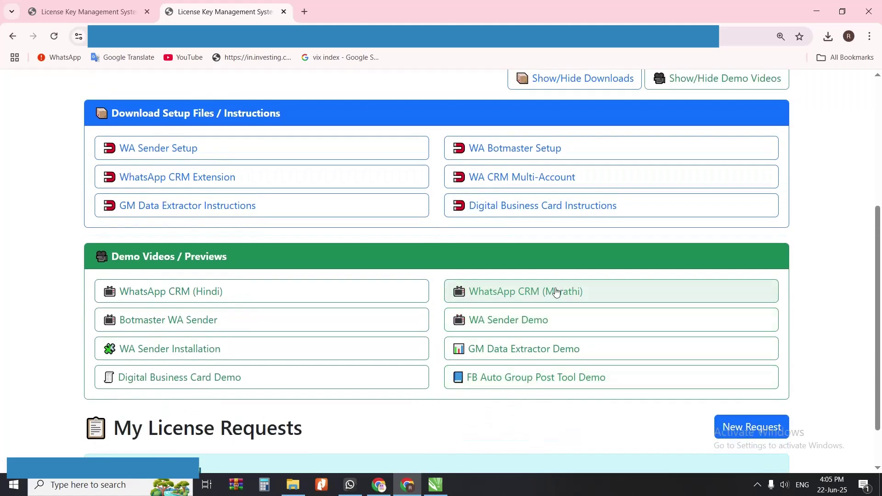
pyautogui.click(668, 89)
pyautogui.scroll(1, 589, 271)
pyautogui.scroll(-1, 633, 242)
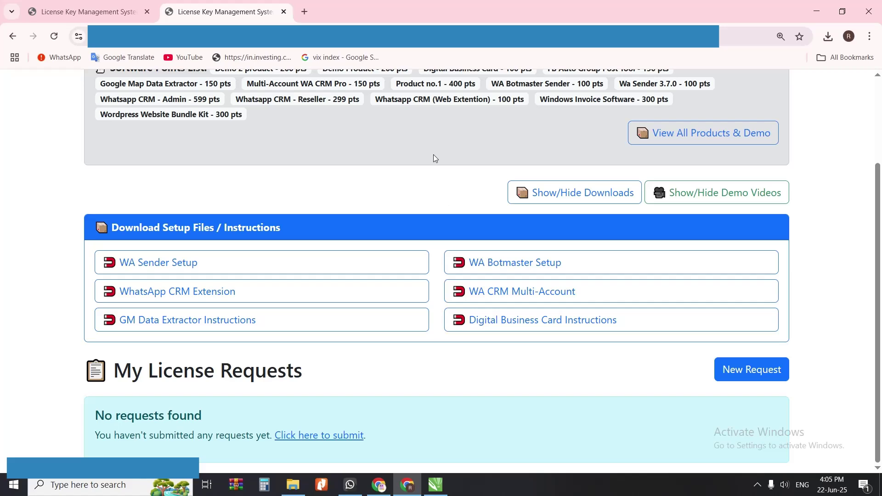
pyautogui.scroll(2, 661, 258)
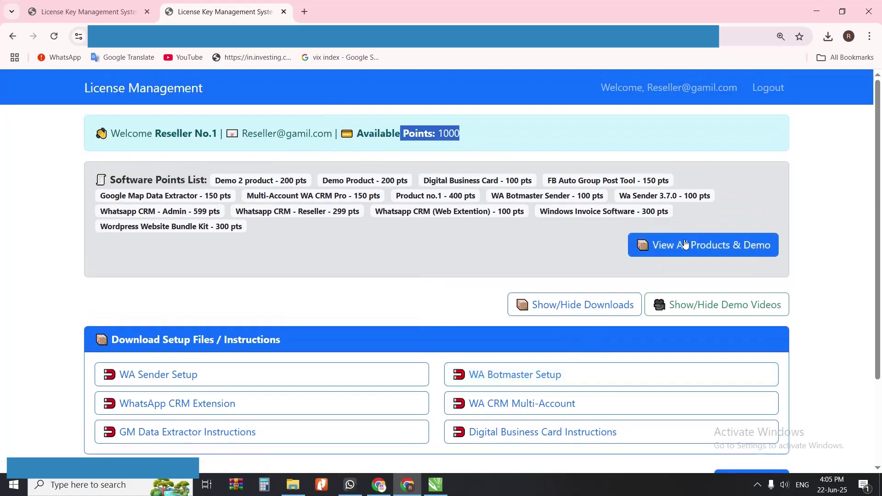
# Step: Browse the View All Products & Demo list, then go back to the dashboard
pyautogui.click(662, 245)
pyautogui.scroll(-3, 449, 258)
pyautogui.scroll(3, 368, 211)
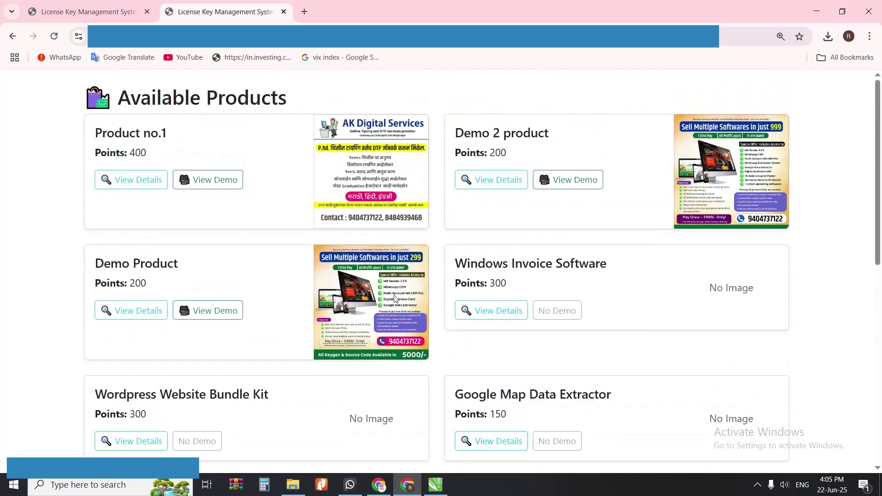
pyautogui.scroll(-4, 397, 299)
pyautogui.click(386, 488)
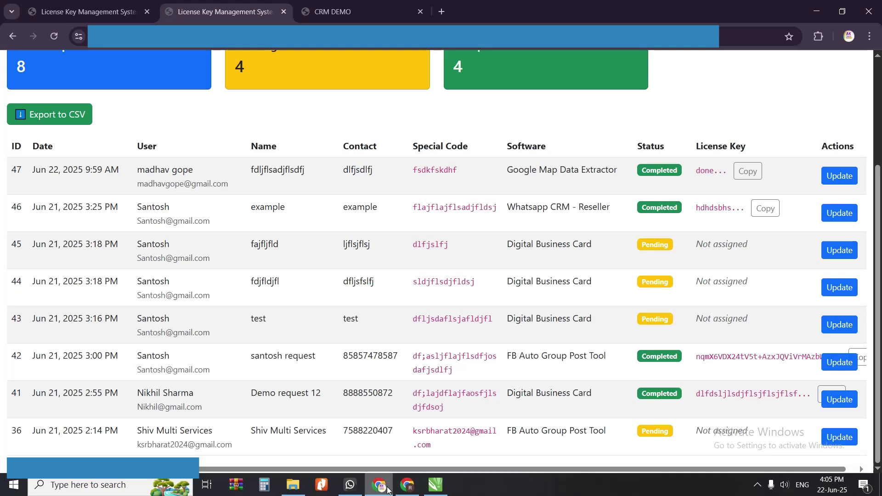
pyautogui.click(387, 490)
pyautogui.click(408, 485)
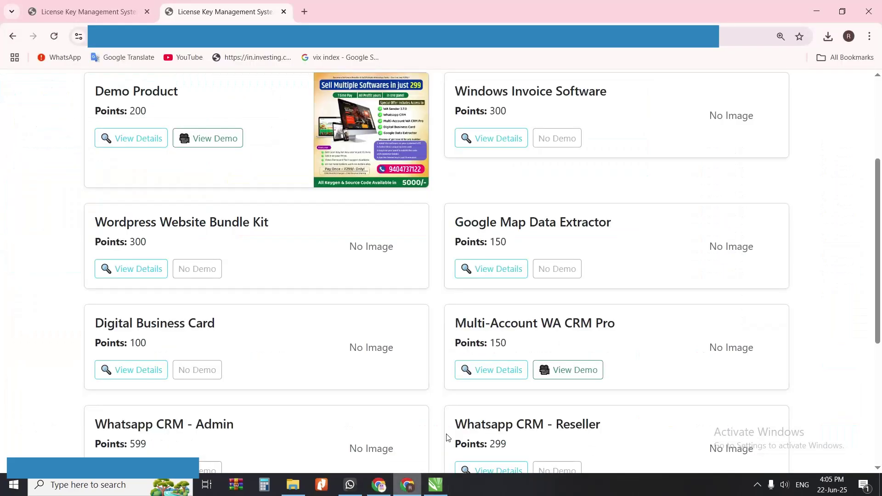
pyautogui.scroll(4, 436, 253)
pyautogui.click(13, 42)
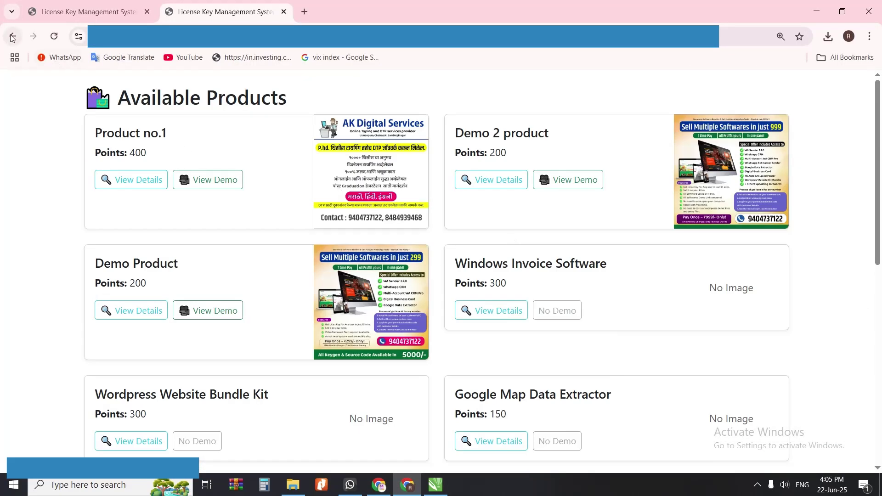
# Step: Collapse both the demo videos and setup downloads panels
pyautogui.scroll(-1, 463, 276)
pyautogui.scroll(1, 463, 276)
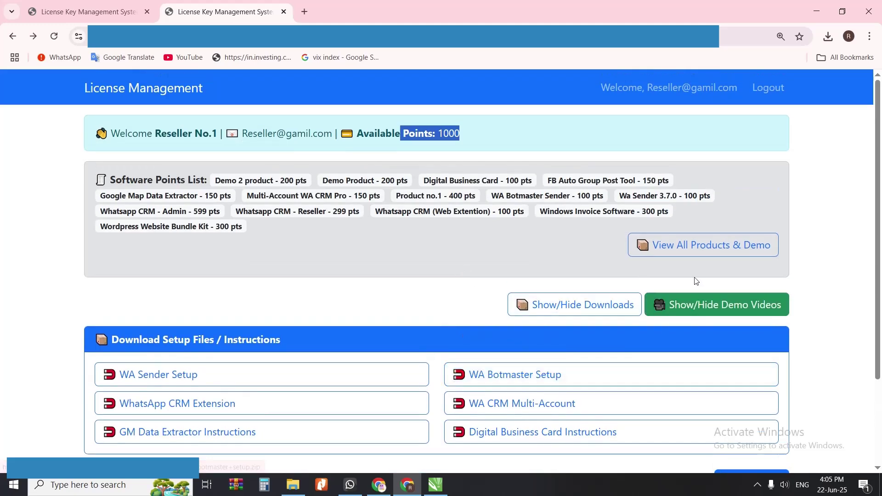
pyautogui.click(720, 304)
pyautogui.scroll(-1, 718, 299)
pyautogui.scroll(-2, 718, 299)
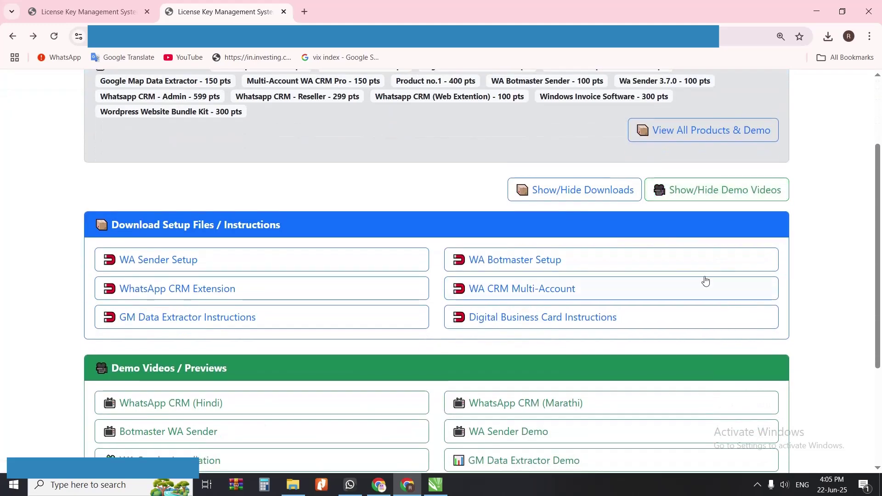
pyautogui.click(674, 189)
pyautogui.click(622, 192)
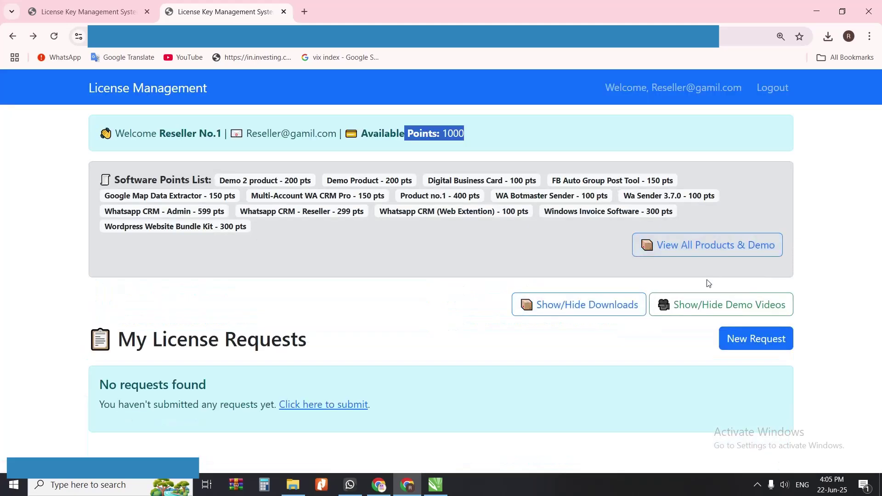
# Step: Start a new request with the customer's name and contact number
pyautogui.click(759, 340)
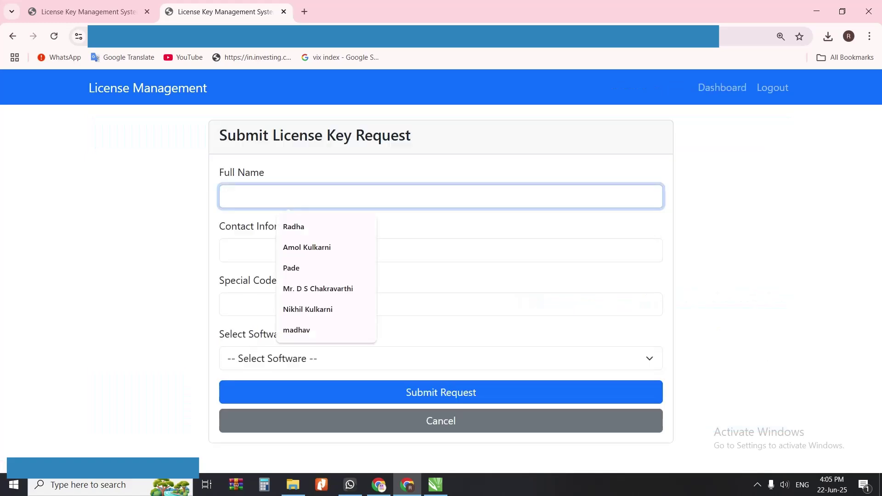
pyautogui.write('Custom')
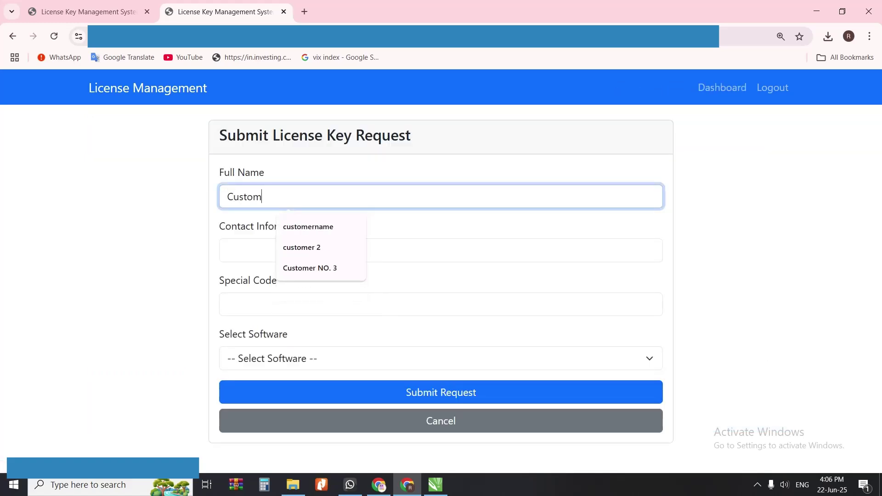
pyautogui.write('er name')
pyautogui.press('Tab')
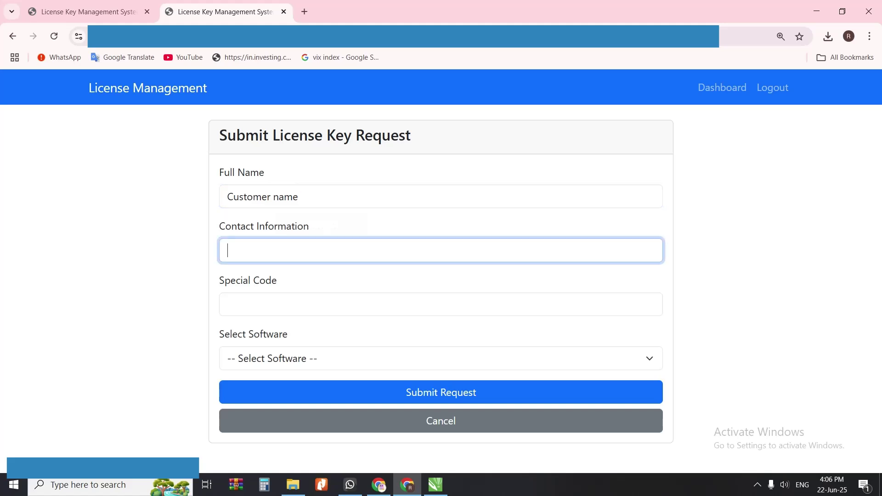
pyautogui.write('85855585858')
pyautogui.press('Tab')
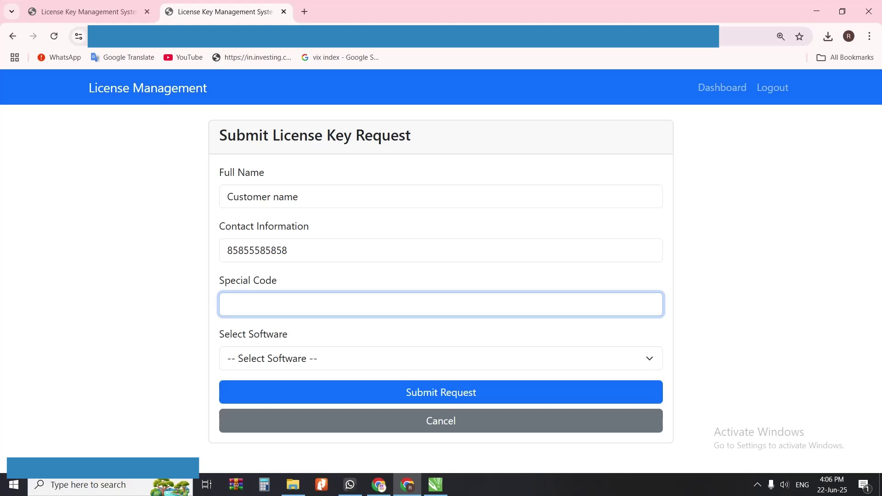
# Step: Set special code 'wordpress bundle', choose Wordpress Website Bundle Kit (300 points), and submit
pyautogui.write('dfjaldfj')
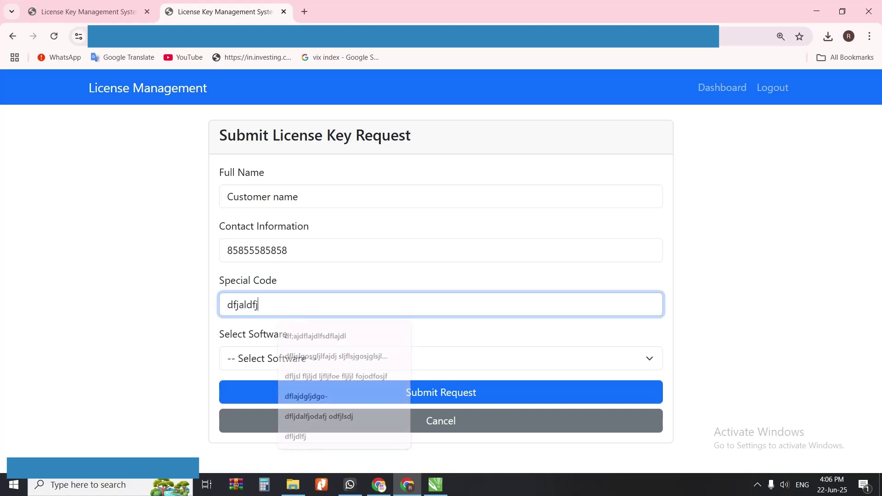
pyautogui.write('-dlfjdljf-0dljfldjf-')
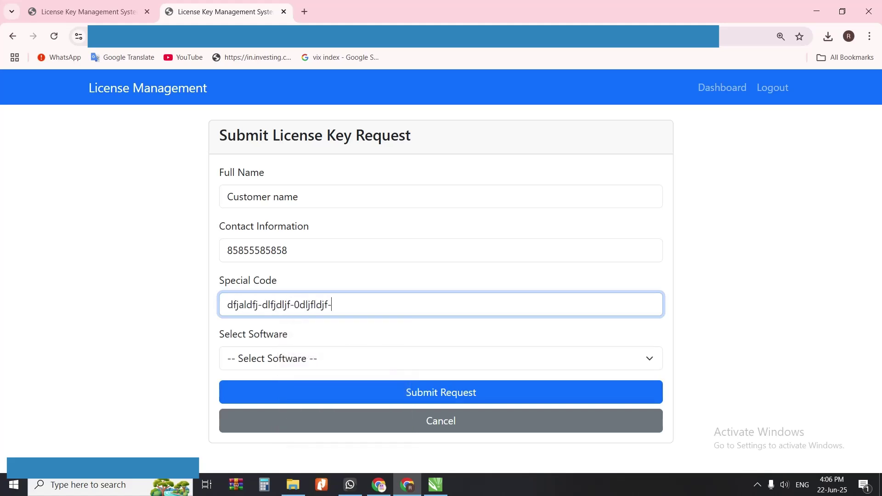
pyautogui.hotkey('ctrl', 'shift', 'Left')
pyautogui.hotkey('ctrl', 'shift', 'Left')
pyautogui.hotkey('ctrl', 'shift', 'Left')
pyautogui.hotkey('ctrl', 'shift', 'Left')
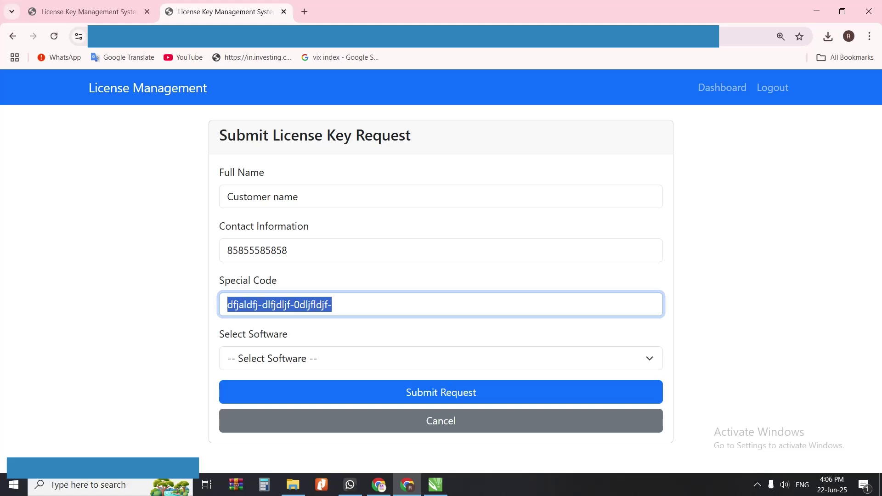
pyautogui.write('wordpress bunle')
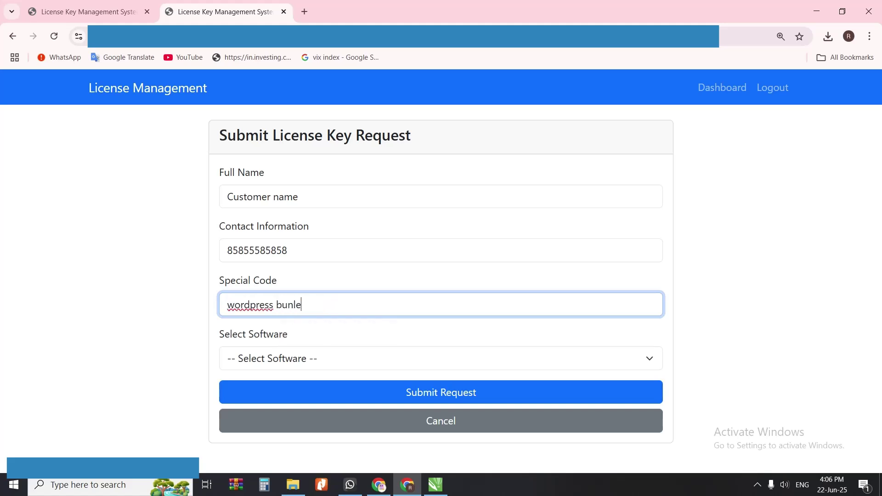
pyautogui.hotkey('ctrl', 'shift', 'Left')
pyautogui.write('bundle')
pyautogui.click(355, 361)
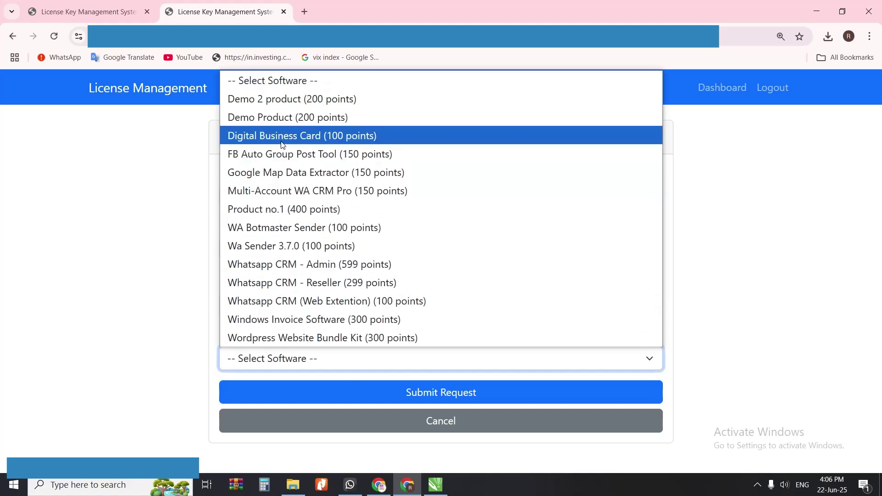
pyautogui.click(315, 333)
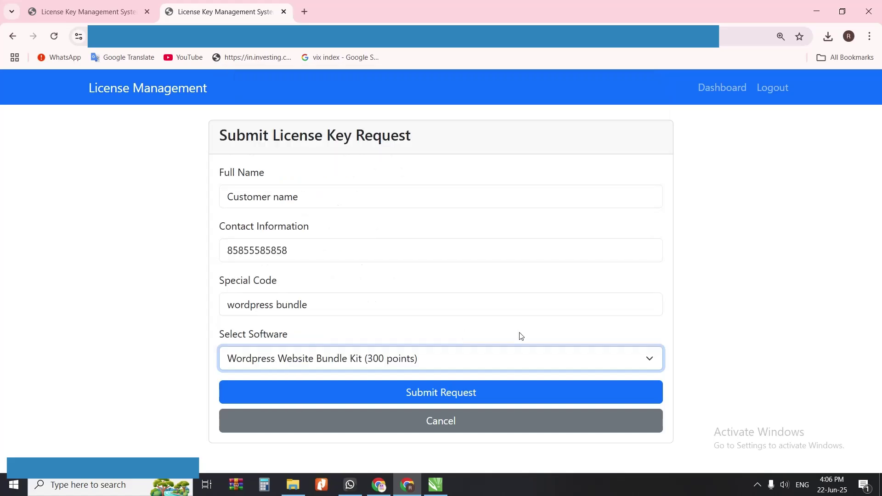
pyautogui.click(445, 398)
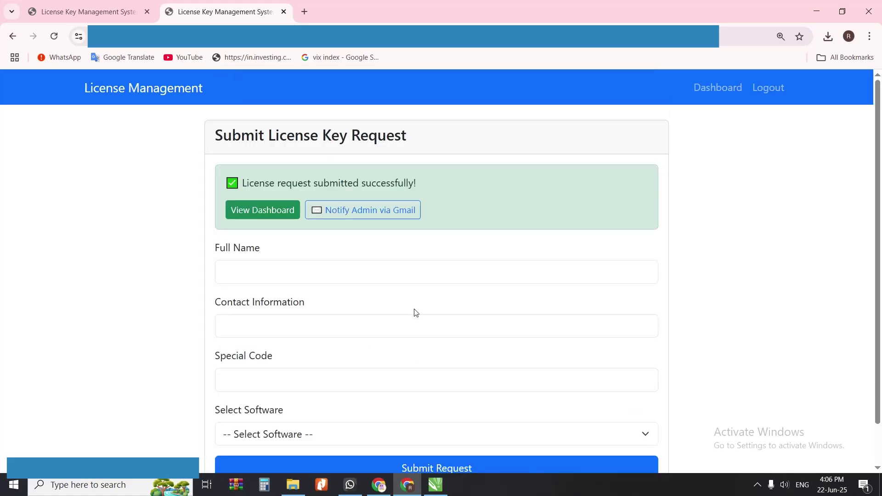
# Step: Open the 'Notify Admin via Gmail' draft from the success banner
pyautogui.scroll(-1, 394, 311)
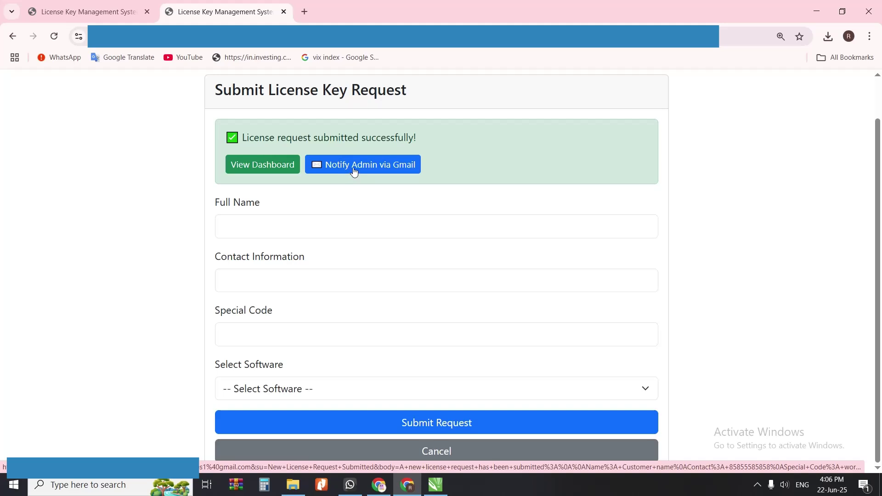
pyautogui.click(357, 168)
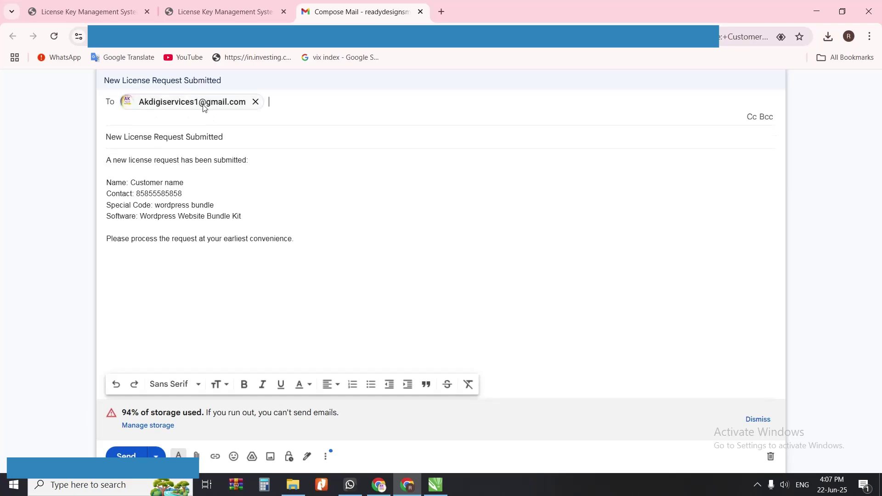
# Step: Dismiss the recipient's contact card and check the pre-filled e-mail subject line
pyautogui.moveTo(140, 110)
pyautogui.click(377, 194)
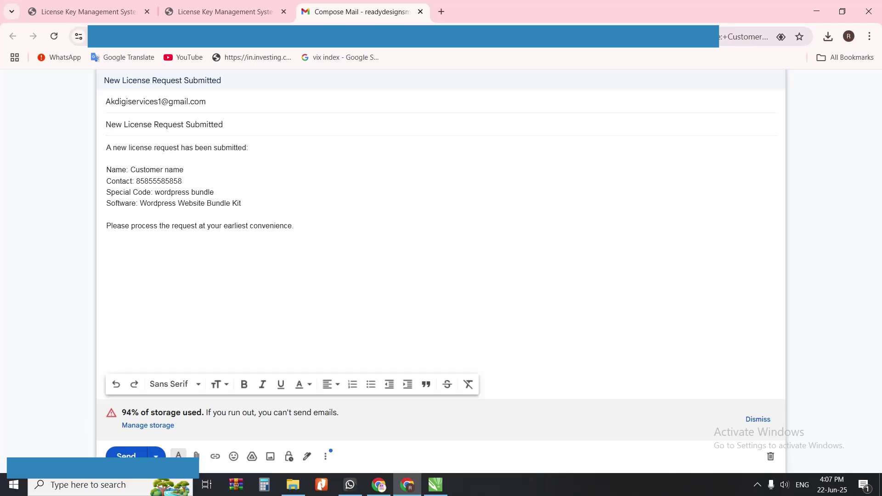
pyautogui.moveTo(146, 102)
pyautogui.moveTo(106, 125); pyautogui.dragTo(226, 146)
pyautogui.click(105, 152)
# Step: Review the request details and contact number in the body, then send the notification and close its tab
pyautogui.moveTo(106, 169); pyautogui.dragTo(241, 203)
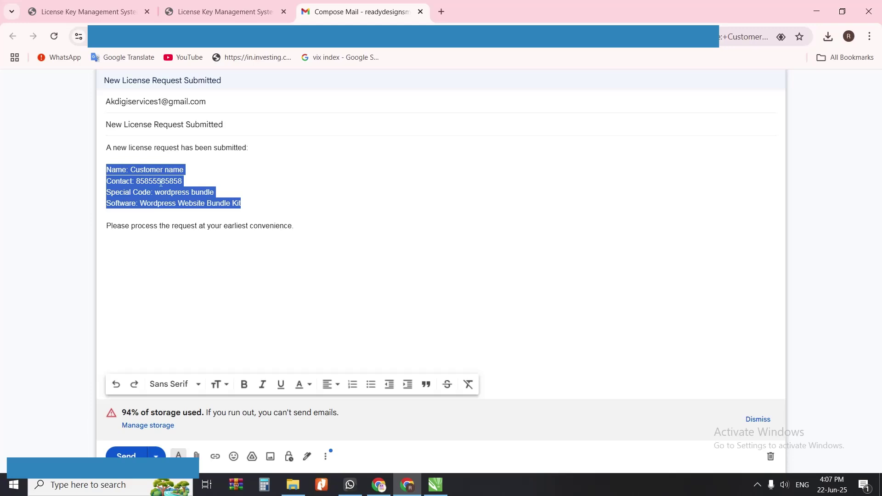
pyautogui.click(294, 226)
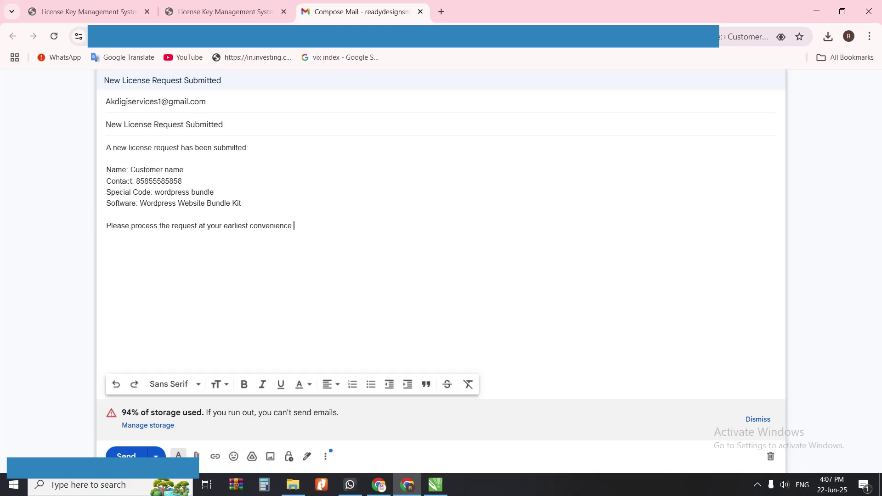
pyautogui.doubleClick(159, 181)
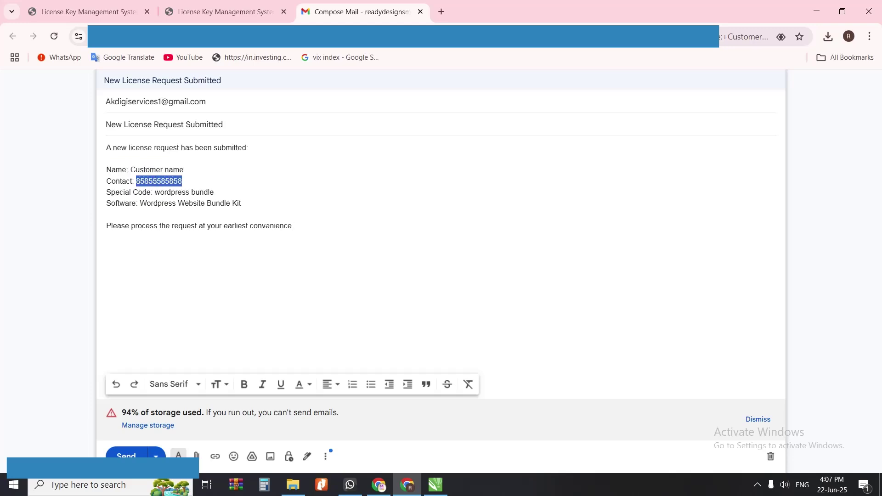
pyautogui.click(294, 225)
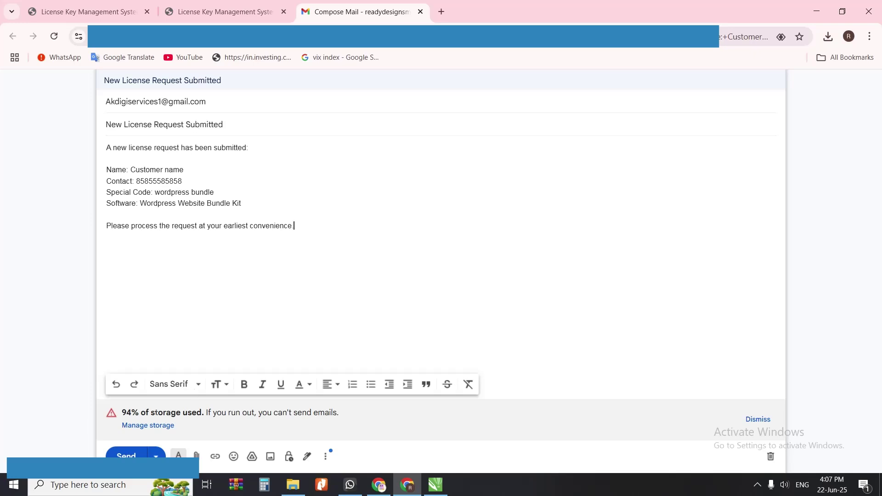
pyautogui.click(126, 455)
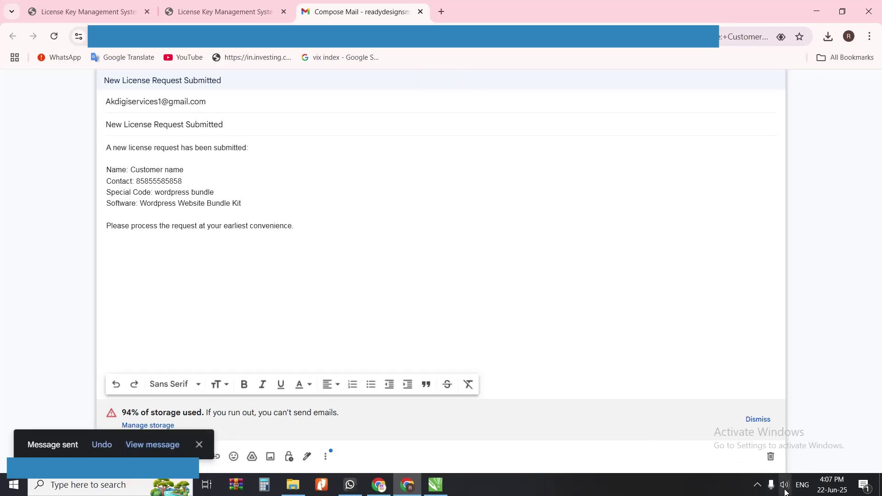
pyautogui.click(775, 464)
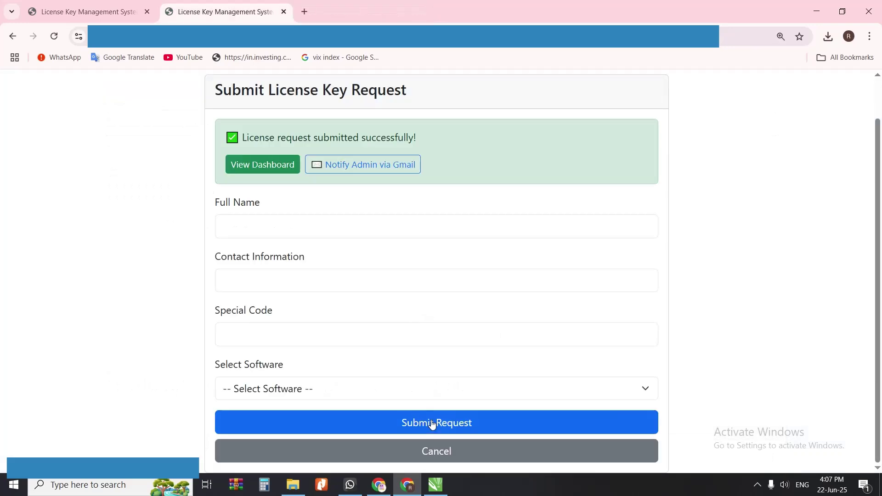
# Step: Return to the admin panel window and reload the License Request Management list
pyautogui.click(379, 485)
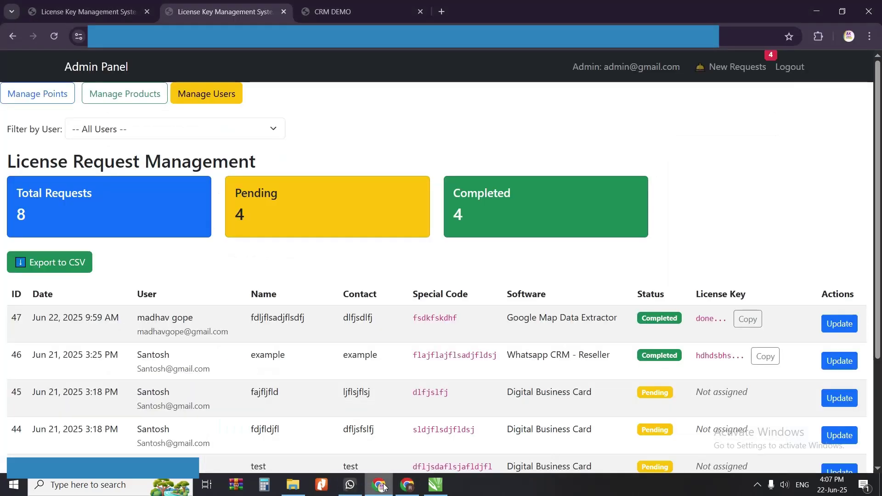
pyautogui.scroll(-2, 223, 373)
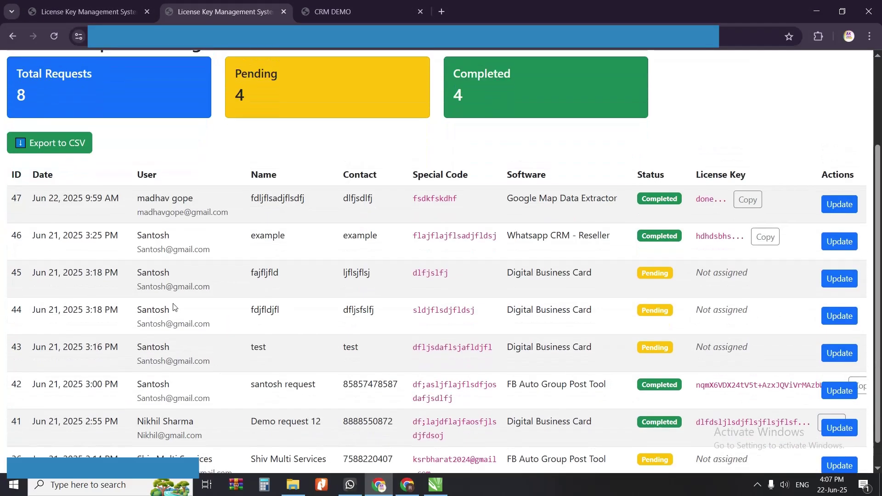
pyautogui.scroll(2, 174, 305)
pyautogui.click(54, 36)
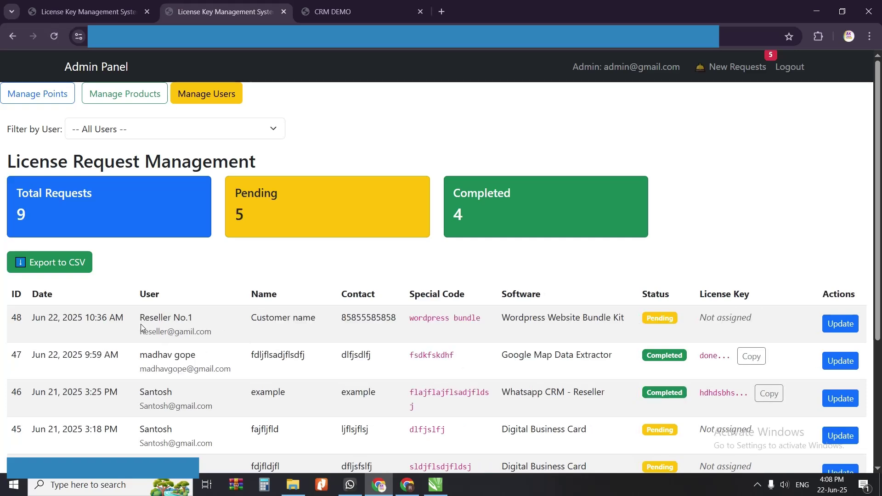
# Step: Inspect request 48's reseller user, Pending status, special code and contact number
pyautogui.moveTo(140, 322); pyautogui.dragTo(194, 326)
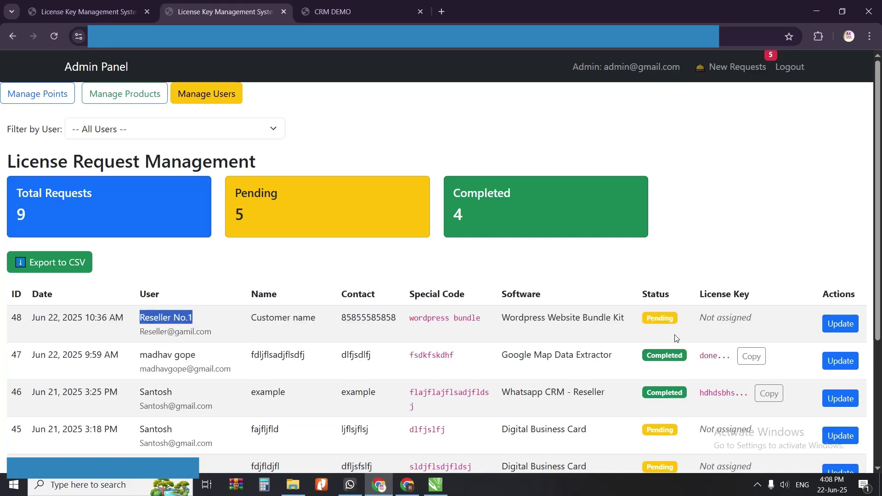
pyautogui.moveTo(646, 320); pyautogui.dragTo(676, 326)
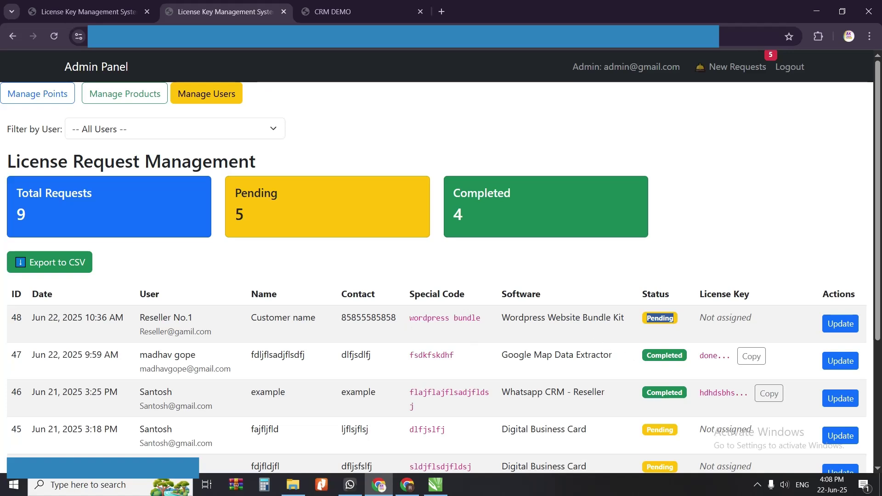
pyautogui.moveTo(409, 318); pyautogui.dragTo(481, 319)
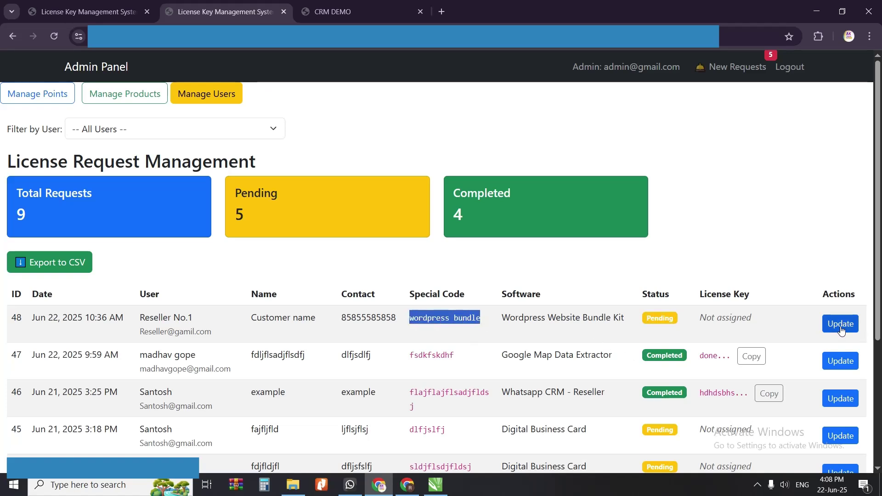
pyautogui.moveTo(341, 318); pyautogui.dragTo(395, 318)
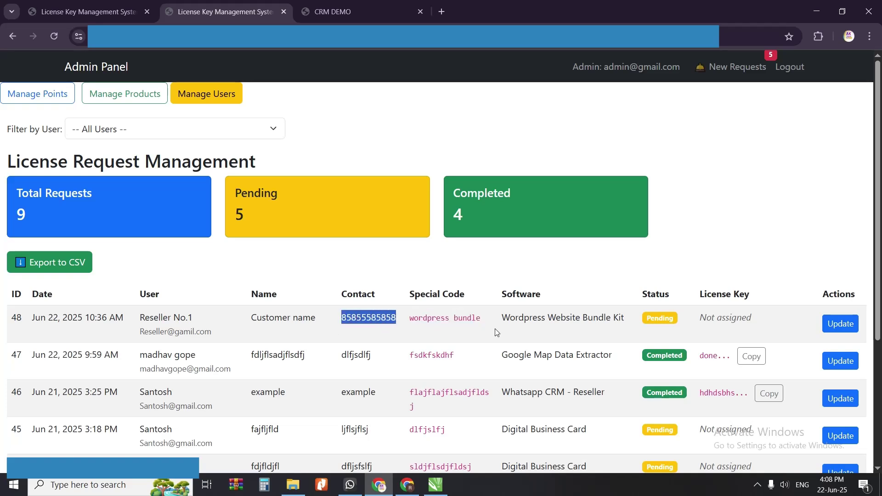
pyautogui.moveTo(341, 318); pyautogui.dragTo(395, 322)
# Step: Open request 48's update form and enter 'done. product sent.' in the License Key field
pyautogui.click(840, 324)
pyautogui.click(376, 142)
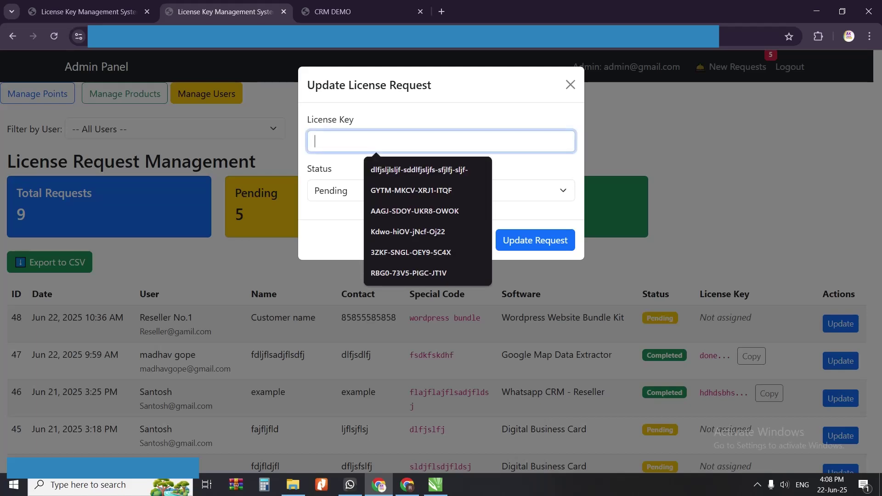
pyautogui.write('flfjldjflsdjf-=dslfjdlfsd-=')
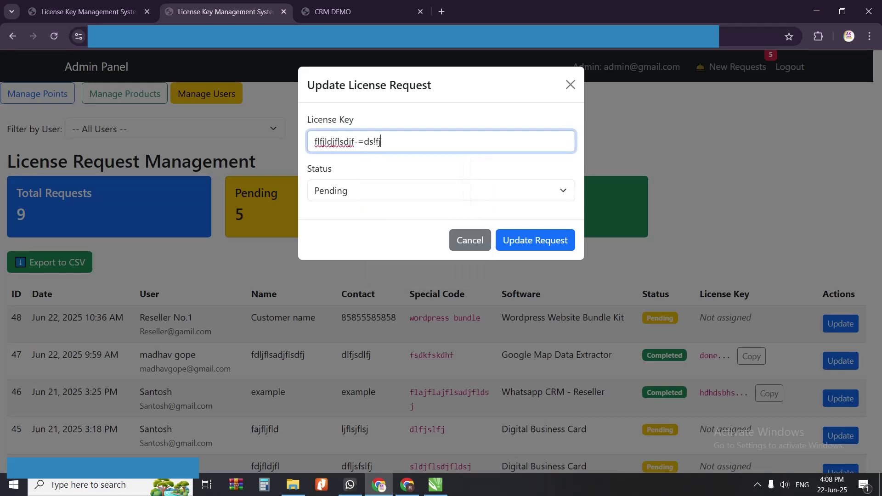
pyautogui.write('sdflsdjflsd-')
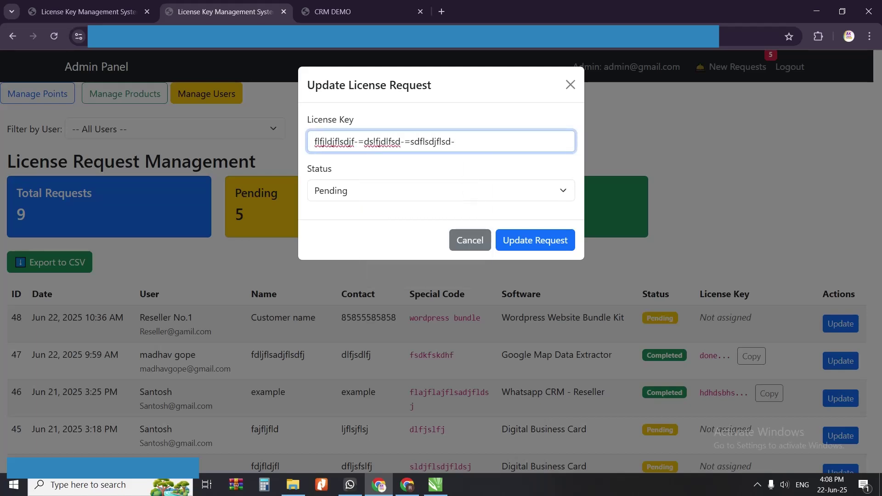
pyautogui.write('dlfjslf-=')
pyautogui.hotkey('ctrl', 'a')
pyautogui.hotkey('ctrl', 'c')
pyautogui.press('BackSpace')
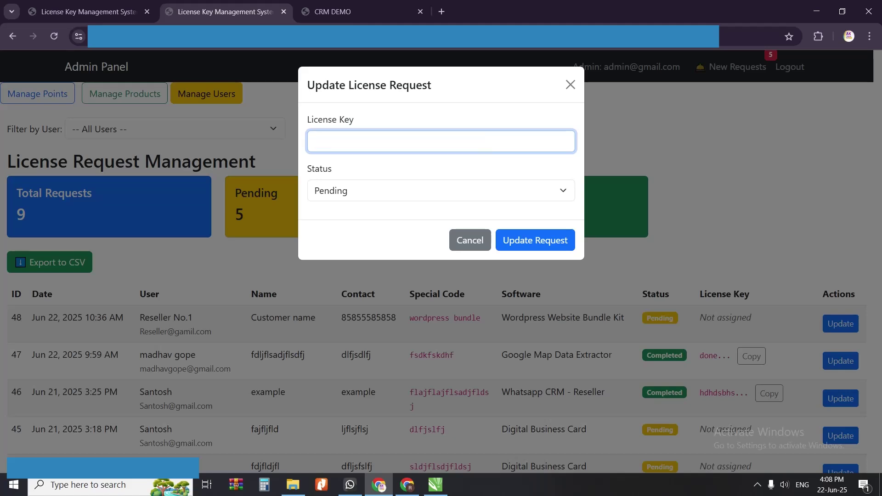
pyautogui.write('done. product sent.')
# Step: Set request 48's status to Completed, paste the license key over the note, and save
pyautogui.click(328, 195)
pyautogui.click(338, 227)
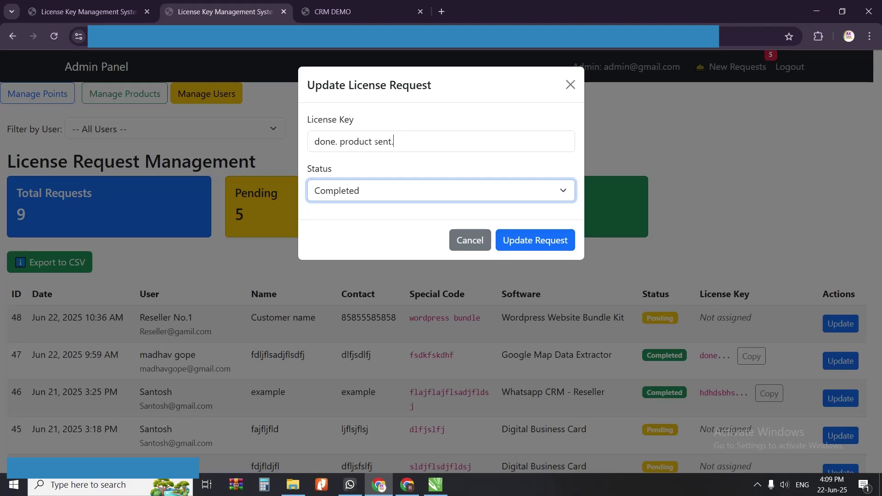
pyautogui.hotkey('shift', 'Tab')
pyautogui.hotkey('ctrl', 'v')
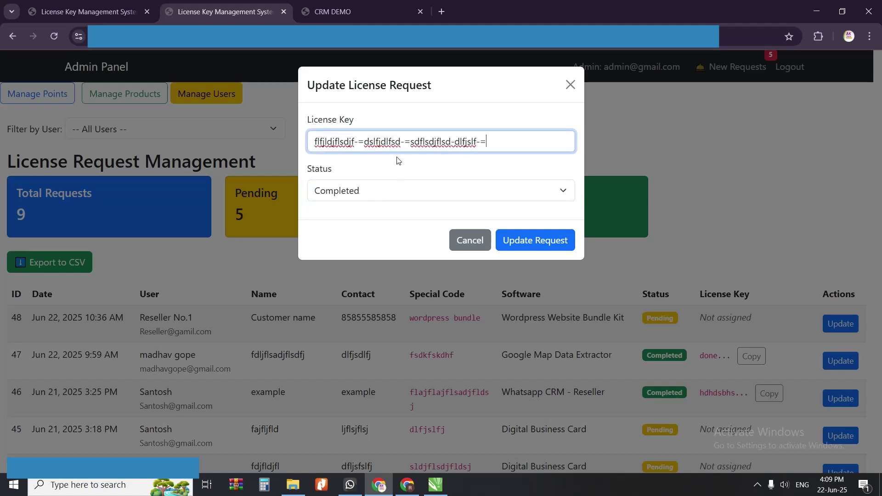
pyautogui.click(521, 240)
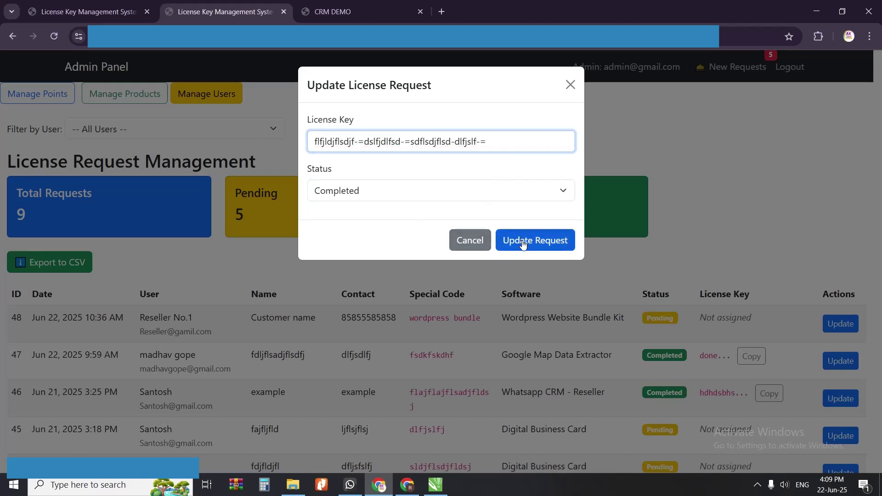
pyautogui.scroll(-2, 641, 294)
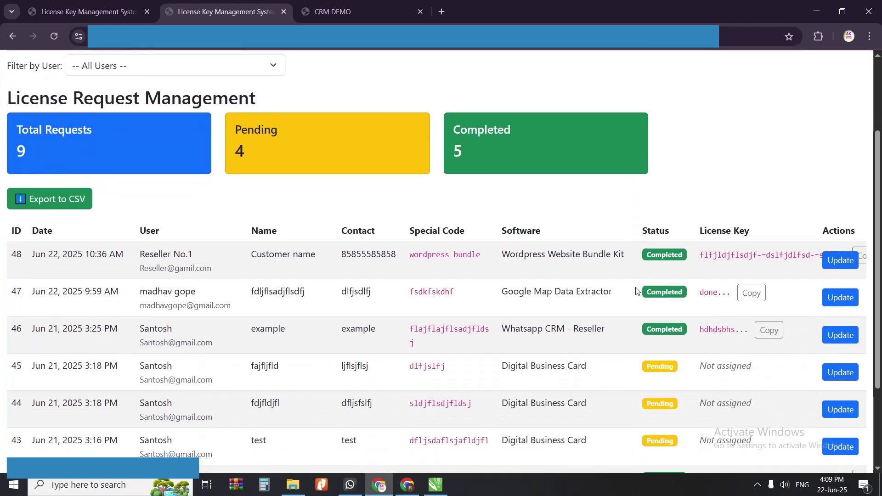
# Step: In the reseller window, cancel the request form and check the Completed Wordpress Website Bundle Kit key
pyautogui.click(406, 489)
pyautogui.click(395, 451)
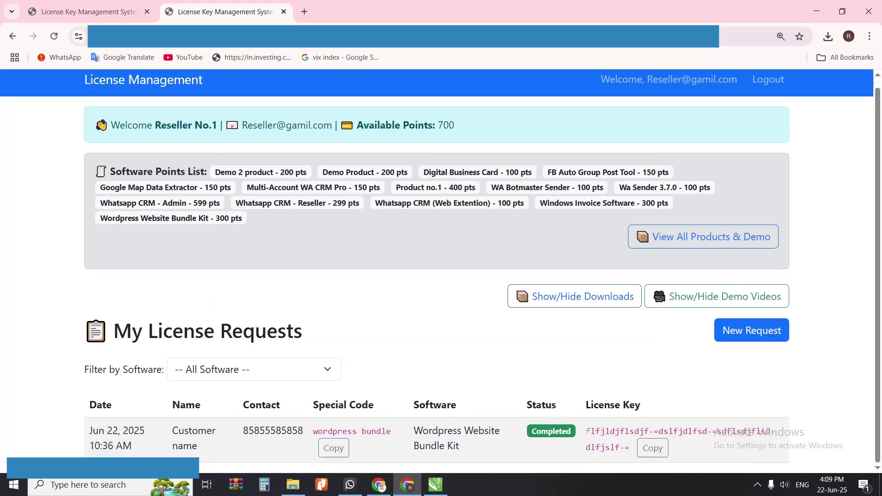
pyautogui.moveTo(587, 431); pyautogui.dragTo(629, 451)
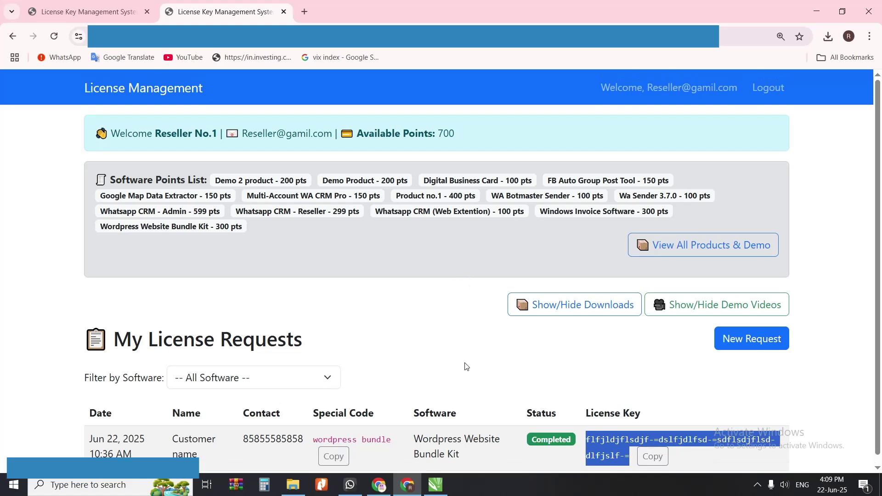
pyautogui.moveTo(411, 433); pyautogui.dragTo(444, 435)
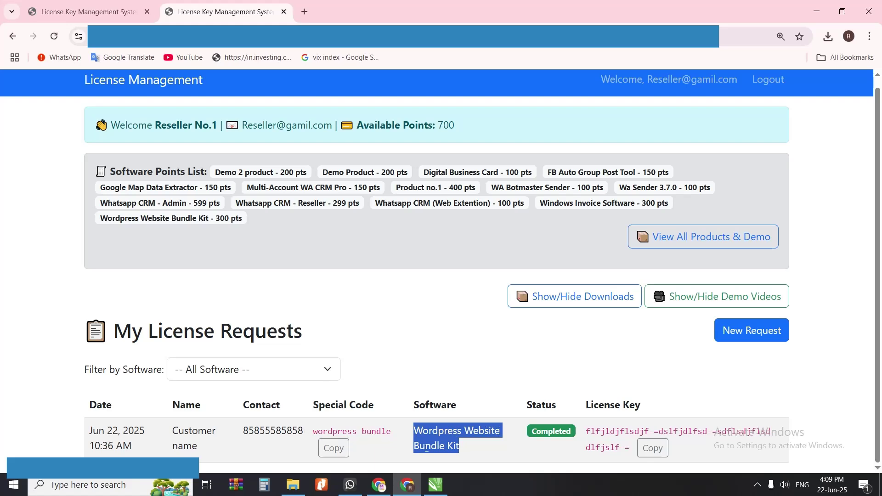
pyautogui.moveTo(386, 432); pyautogui.dragTo(371, 432)
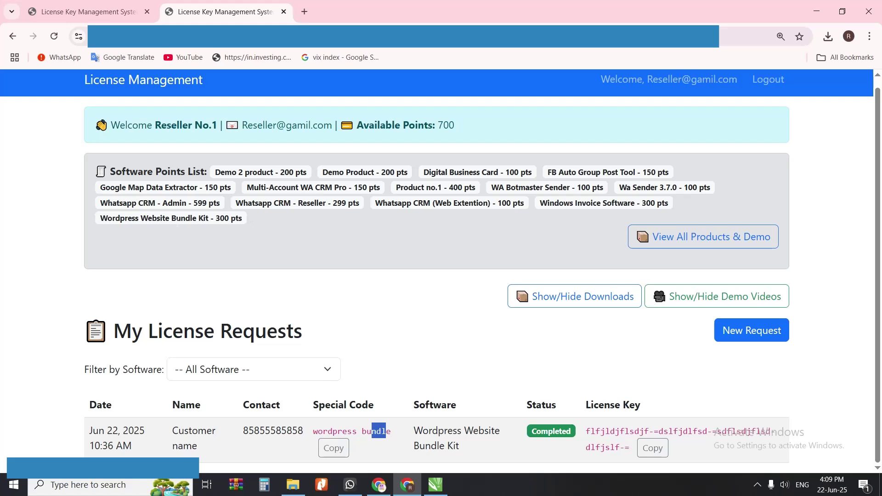
# Step: Check the bundle kit's point cost and the reseller's remaining 700 points balance
pyautogui.moveTo(106, 218); pyautogui.dragTo(233, 219)
pyautogui.moveTo(438, 125); pyautogui.dragTo(463, 132)
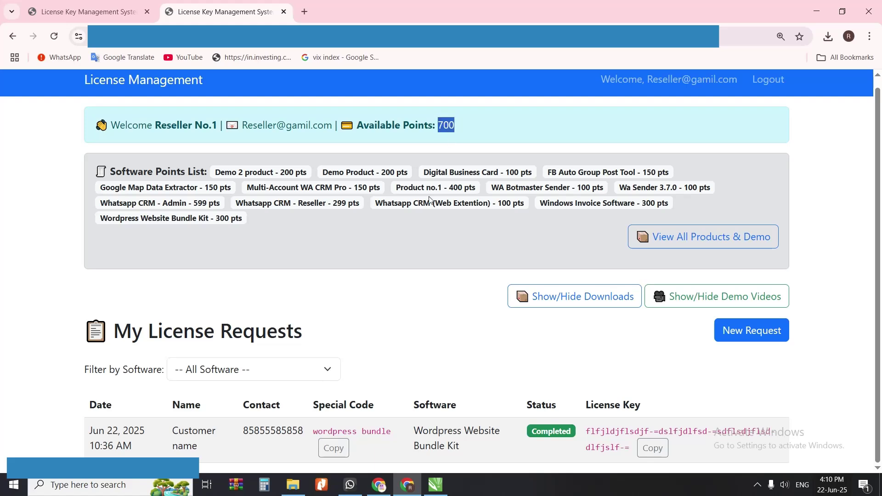
pyautogui.moveTo(457, 124); pyautogui.dragTo(439, 127)
# Step: In the admin window, filter requests by Shiv Multi Services, two other users, then Reseller No.1
pyautogui.click(379, 485)
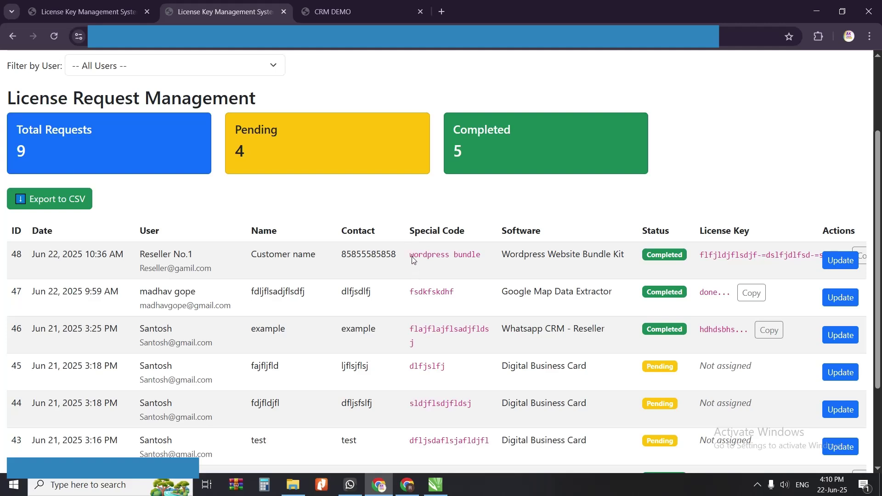
pyautogui.click(248, 69)
pyautogui.click(214, 107)
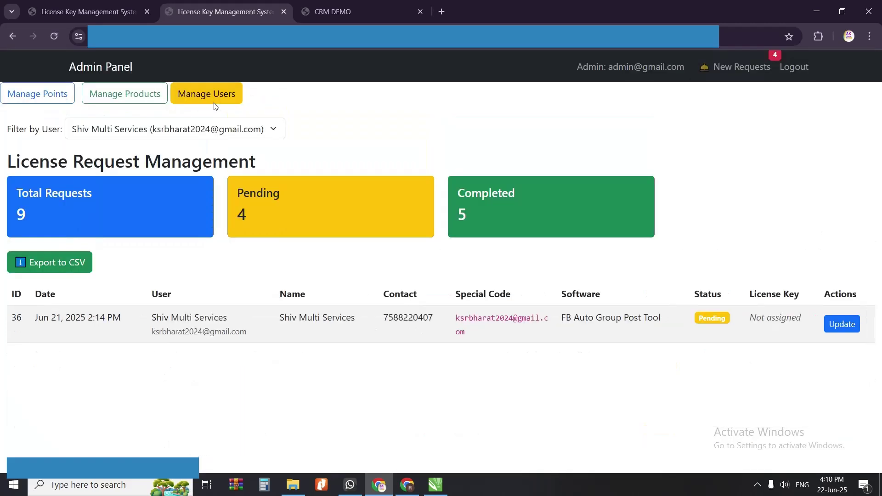
pyautogui.click(257, 129)
pyautogui.click(226, 183)
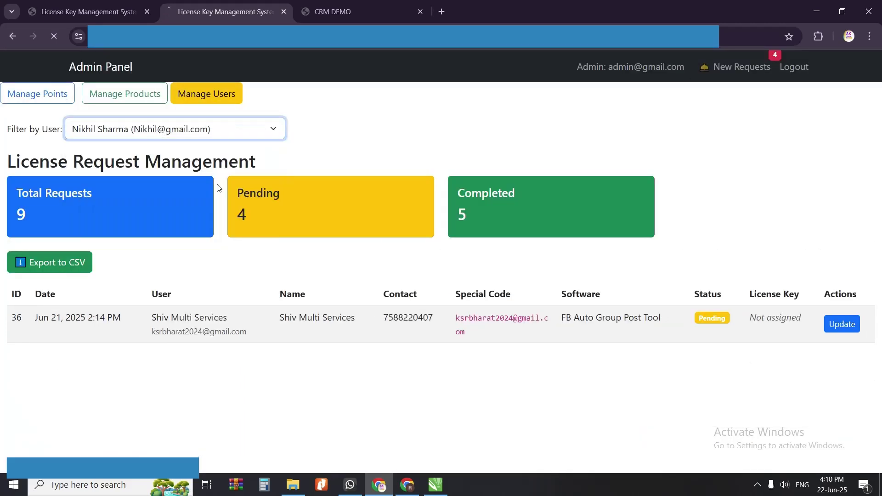
pyautogui.click(263, 130)
pyautogui.click(203, 217)
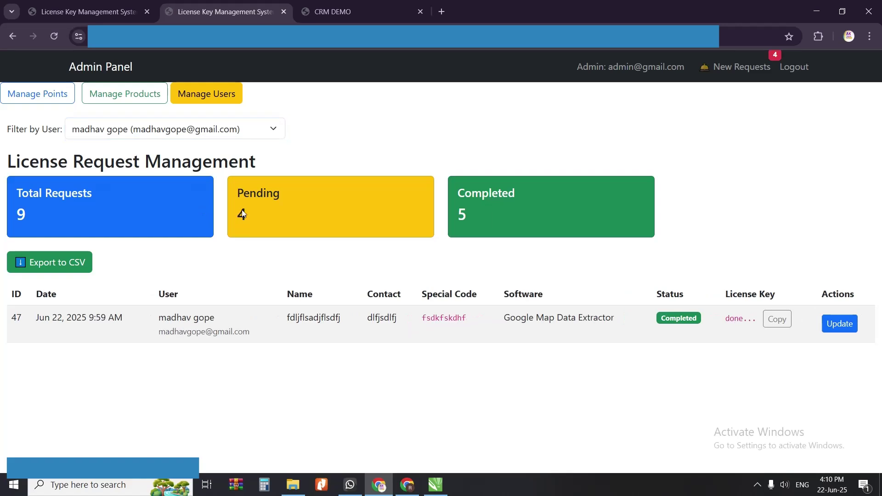
pyautogui.click(244, 130)
pyautogui.click(200, 231)
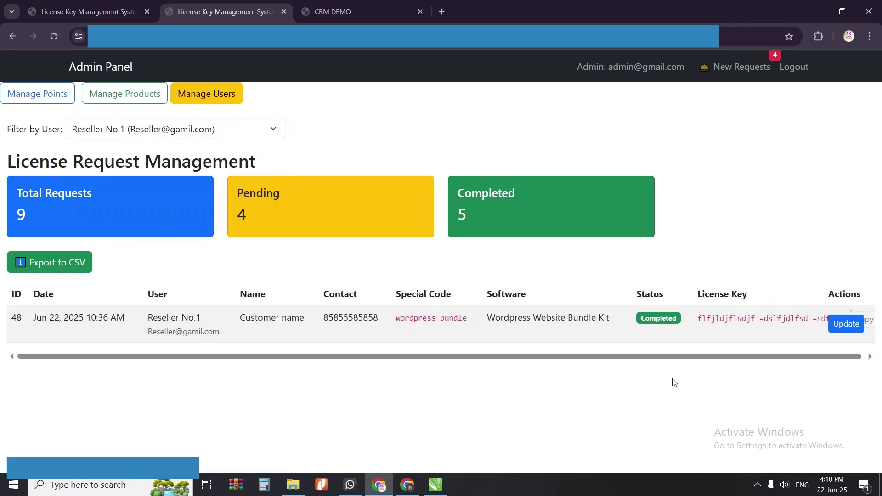
# Step: Reset the request list to show all users' requests via New Requests
pyautogui.hscroll(1, 626, 358)
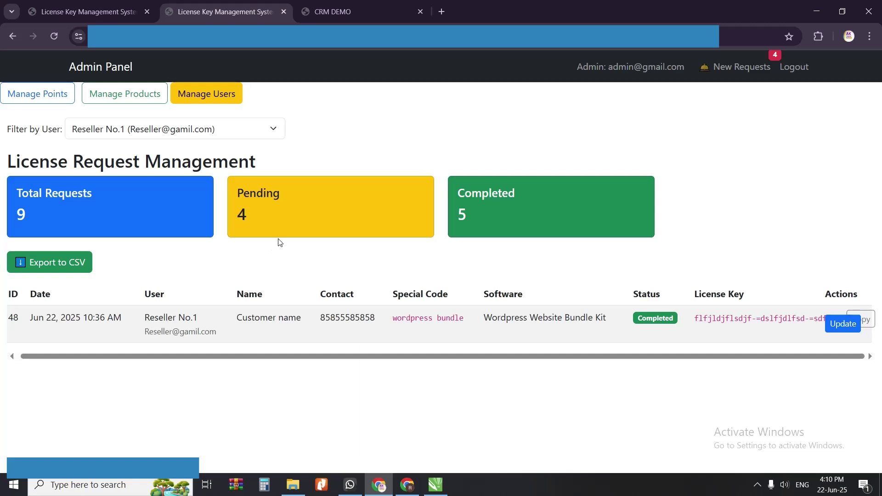
pyautogui.click(753, 69)
pyautogui.scroll(-4, 784, 251)
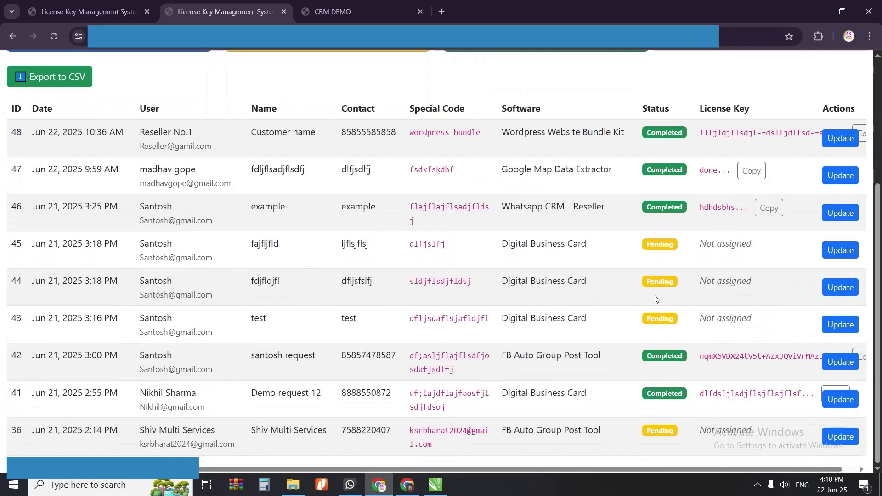
pyautogui.scroll(4, 593, 298)
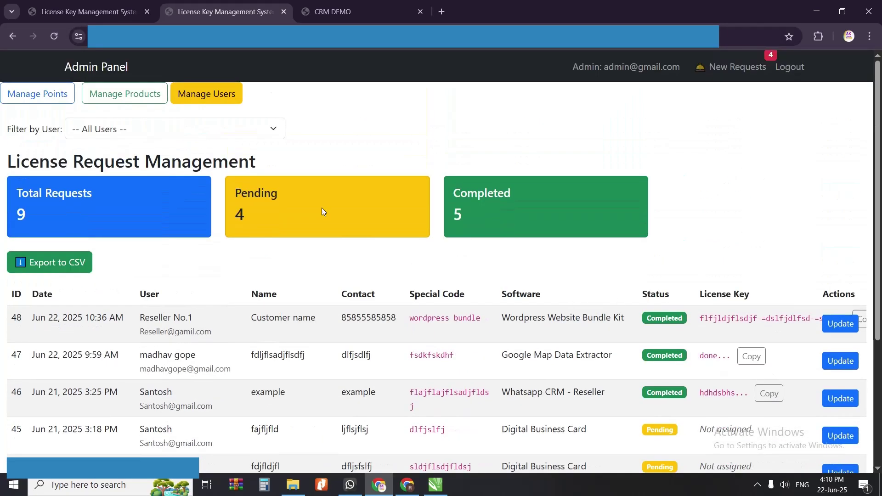
pyautogui.click(39, 97)
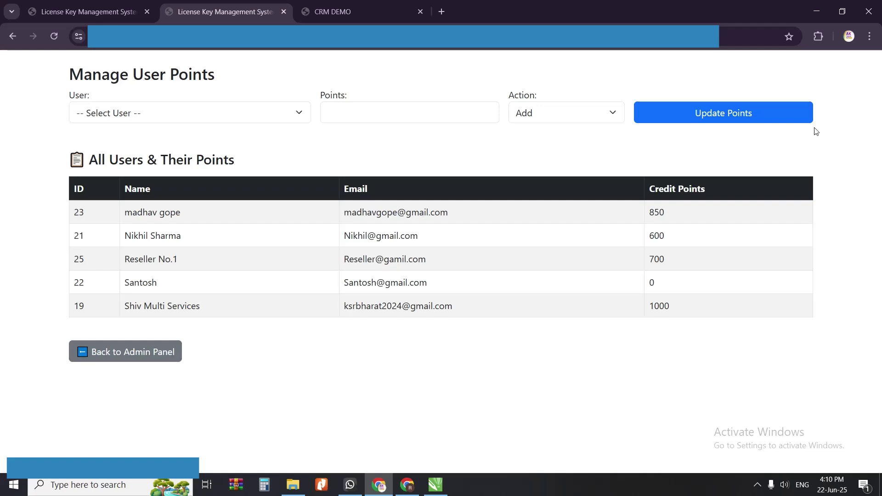
pyautogui.click(134, 351)
pyautogui.click(135, 101)
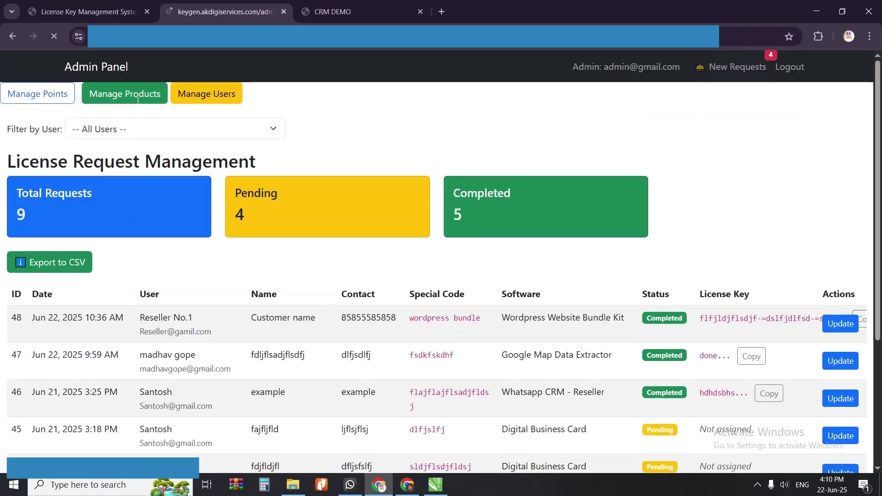
pyautogui.scroll(-7, 327, 349)
pyautogui.scroll(6, 327, 349)
pyautogui.scroll(1, 437, 262)
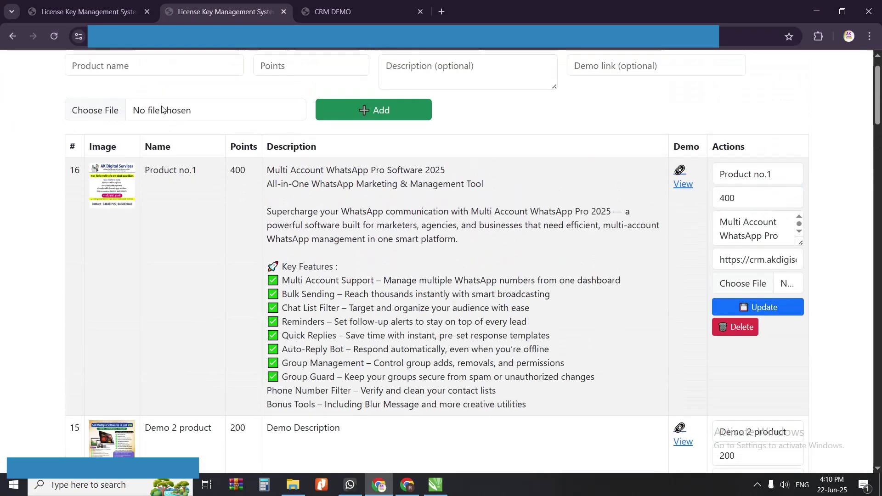
pyautogui.click(9, 35)
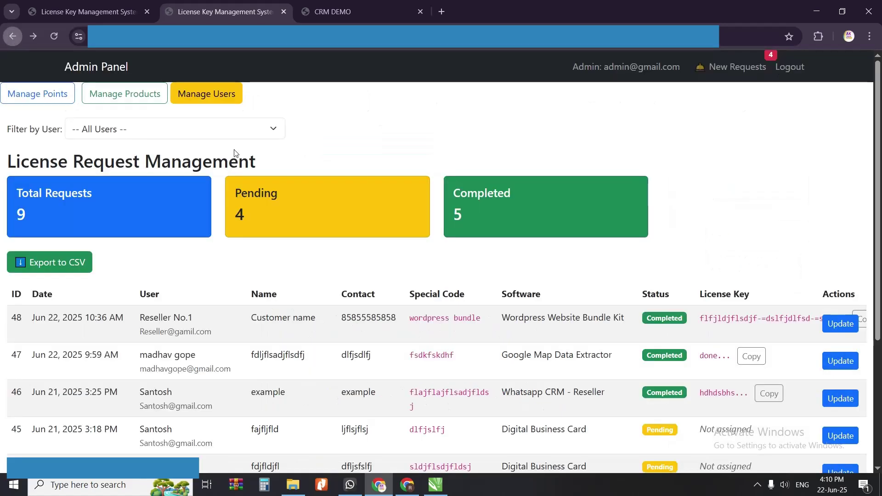
pyautogui.click(200, 98)
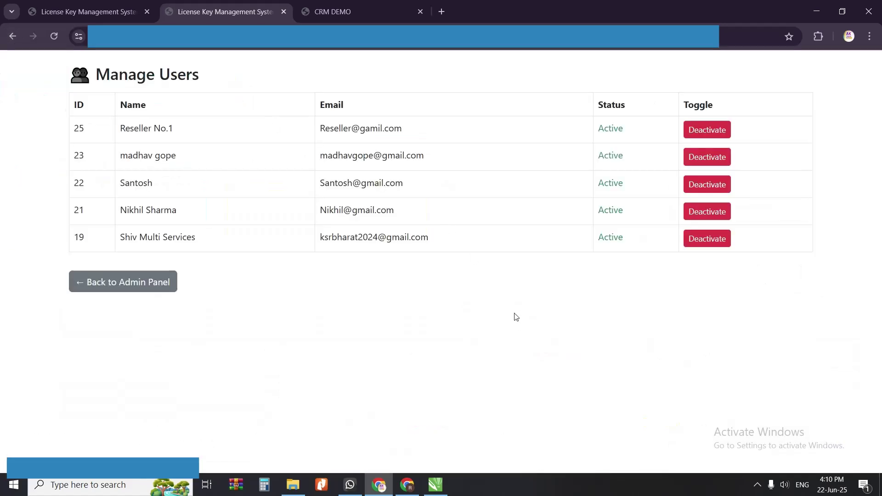
pyautogui.click(142, 286)
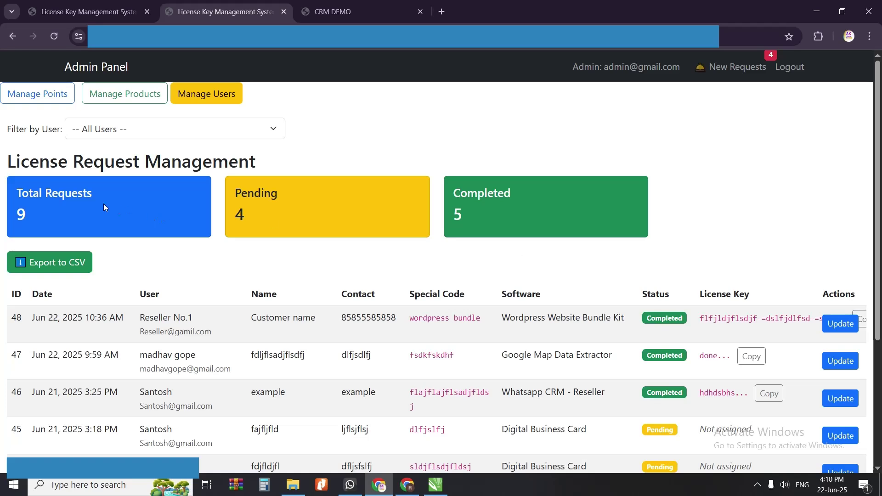
pyautogui.moveTo(33, 194); pyautogui.dragTo(139, 201)
pyautogui.moveTo(253, 193); pyautogui.dragTo(278, 194)
pyautogui.moveTo(478, 193); pyautogui.dragTo(511, 194)
pyautogui.moveTo(247, 216); pyautogui.dragTo(234, 214)
pyautogui.scroll(-1, 239, 214)
pyautogui.scroll(-3, 515, 258)
pyautogui.scroll(4, 511, 261)
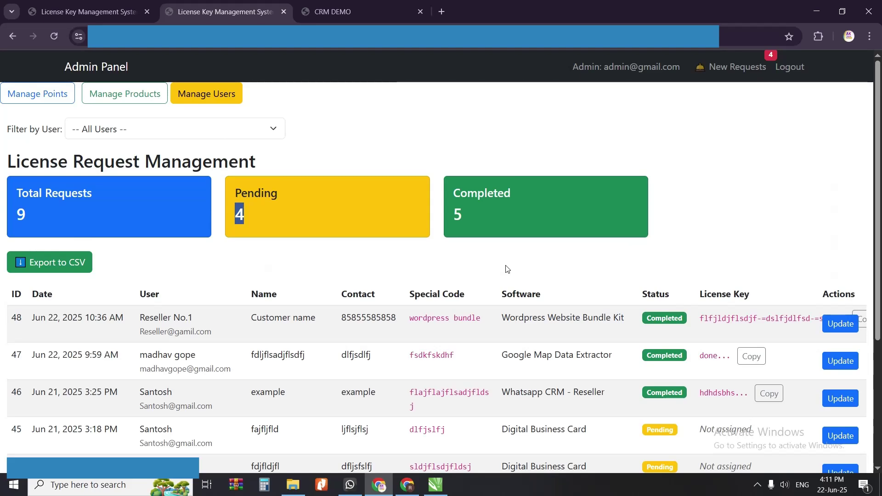
pyautogui.scroll(-1, 539, 253)
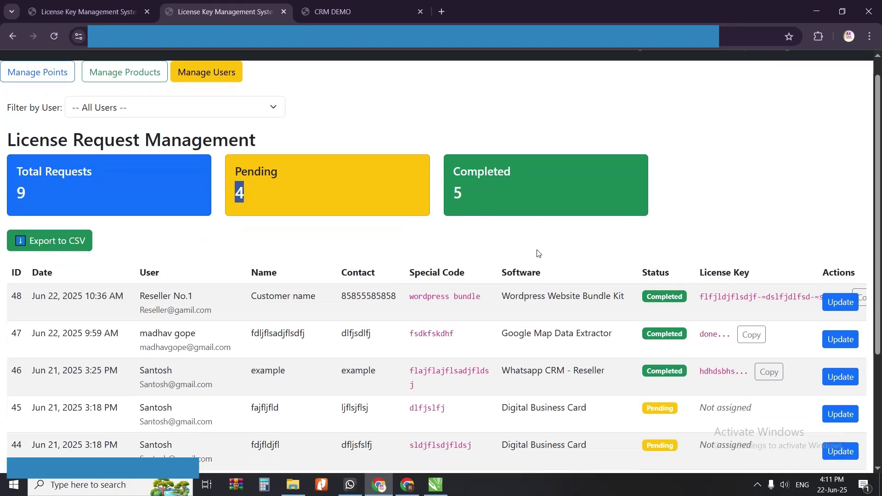
pyautogui.scroll(-3, 539, 254)
pyautogui.scroll(4, 541, 276)
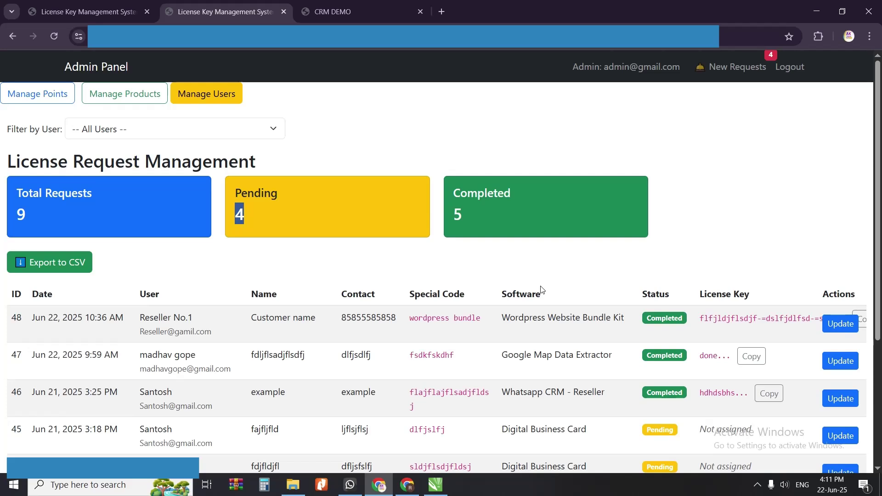